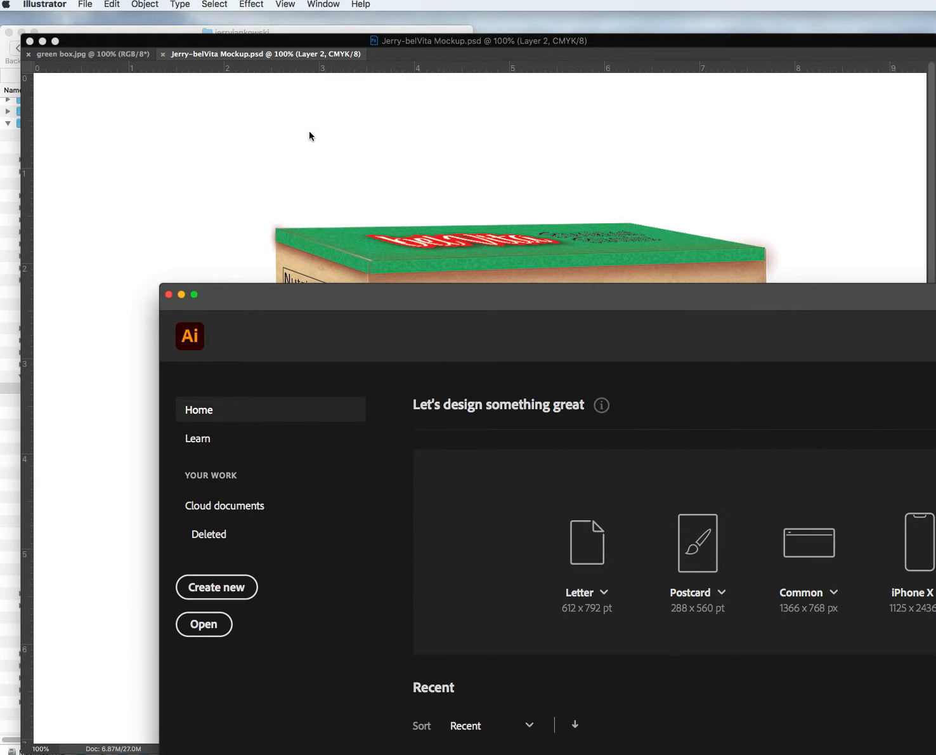
Bring Illustrator's Home window forward and create a new blank Letter-size document.
{"action": "left_click", "coordinate": [437, 298]}
{"action": "left_click_drag", "start_coordinate": [435, 298], "coordinate": [279, 16]}
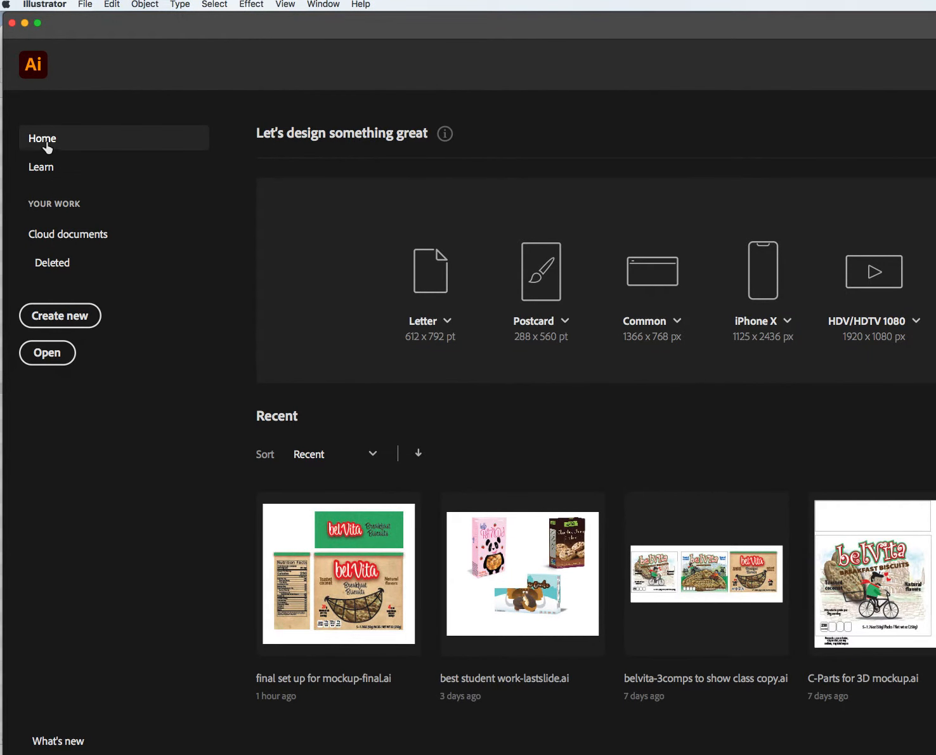
{"action": "left_click", "coordinate": [430, 284]}
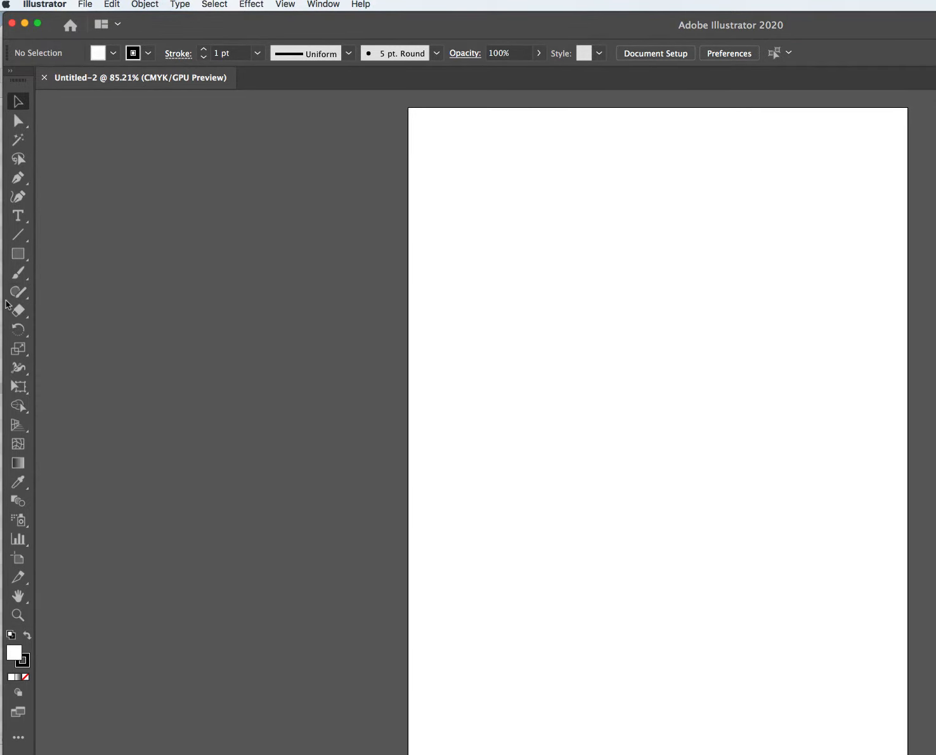
{"action": "left_click", "coordinate": [18, 253]}
Set the stroke to none and create a 600 × 600 pt rectangle.
{"action": "left_click", "coordinate": [24, 663]}
{"action": "left_click", "coordinate": [26, 675]}
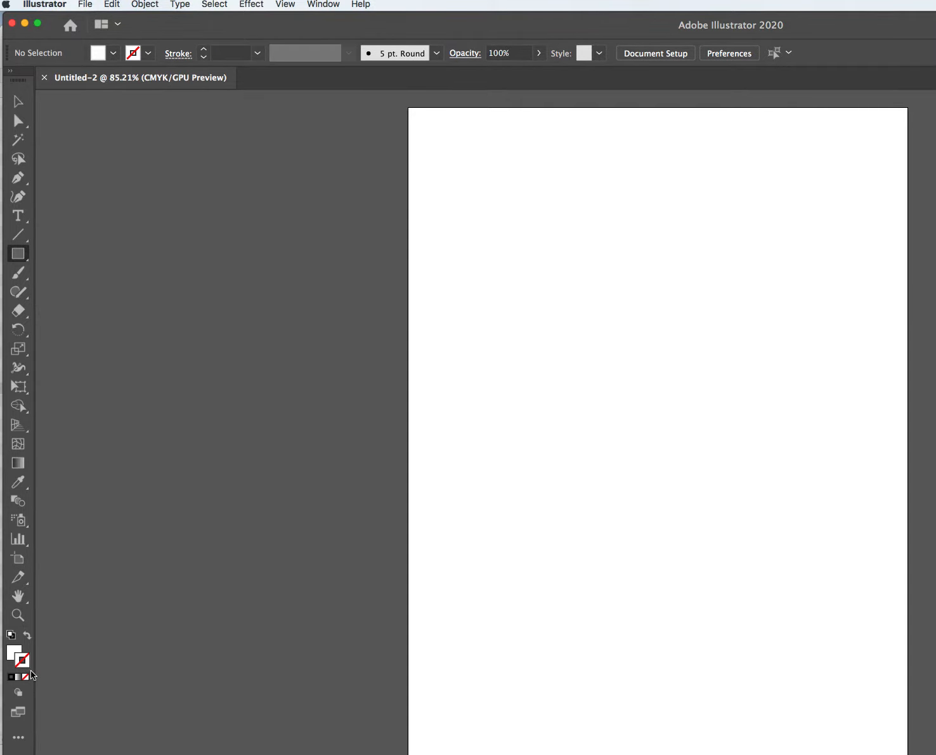
{"action": "left_click", "coordinate": [12, 652]}
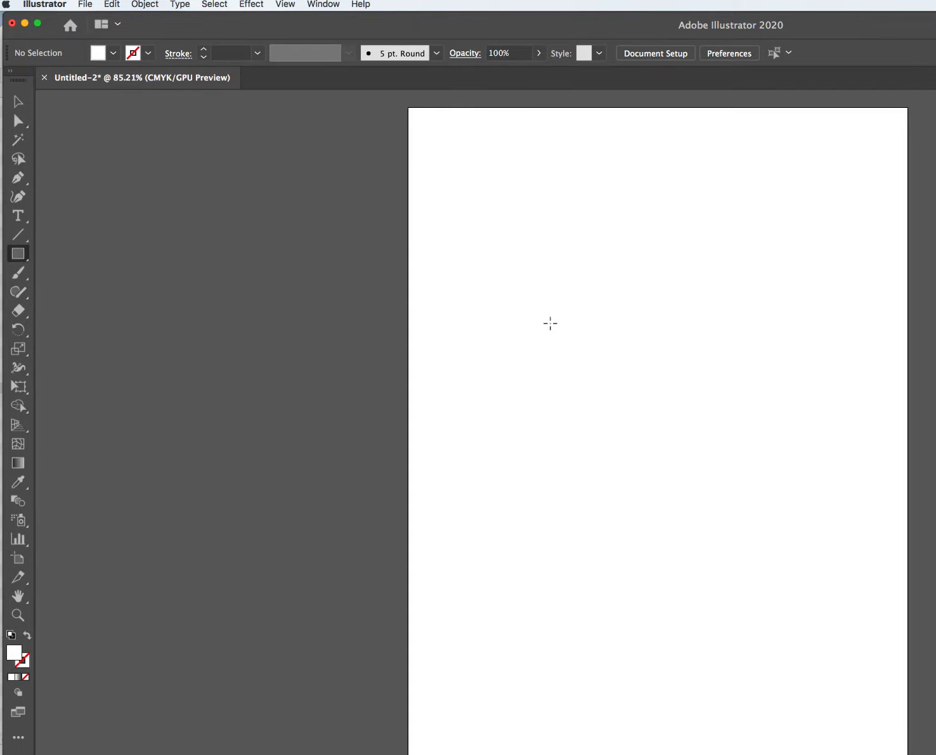
{"action": "left_click", "coordinate": [560, 284]}
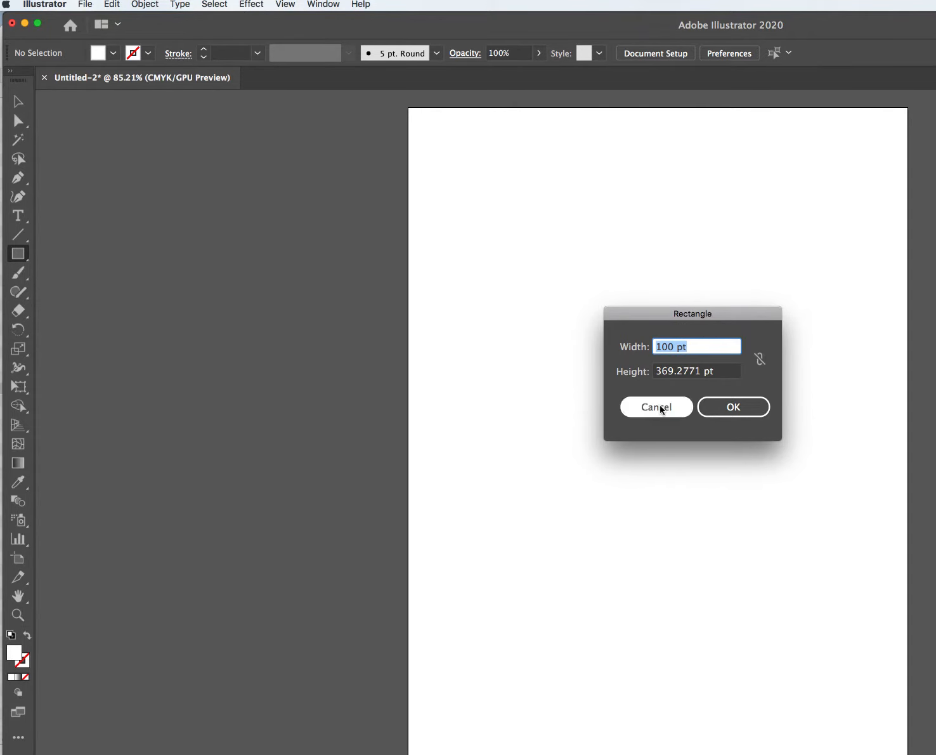
{"action": "left_click", "coordinate": [668, 348]}
{"action": "left_click_drag", "start_coordinate": [675, 347], "coordinate": [646, 346]}
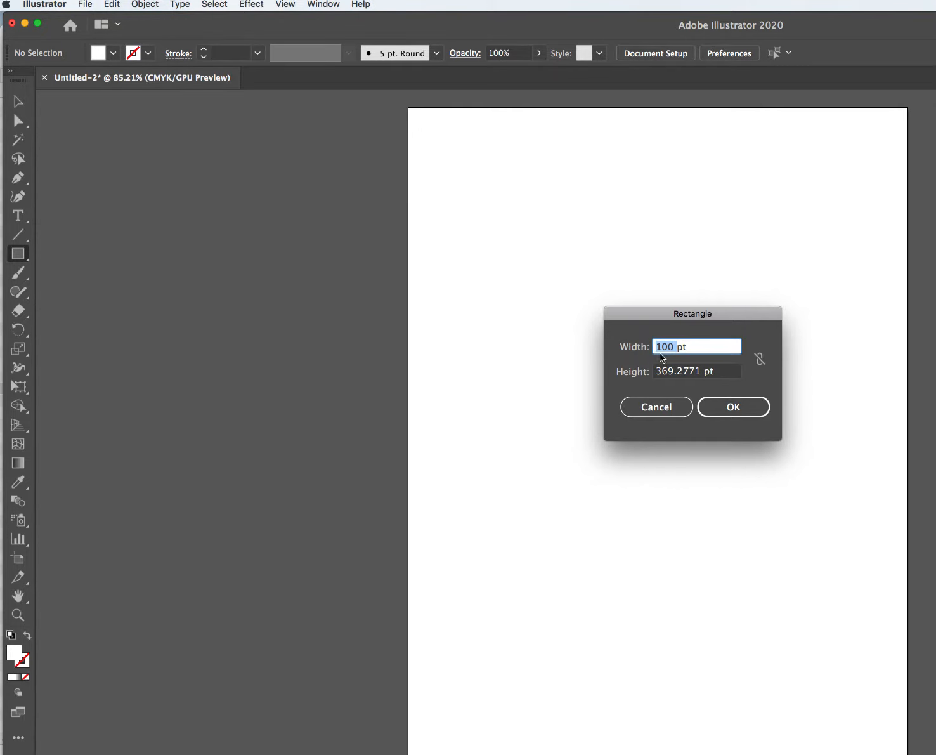
{"action": "type", "text": "600"}
{"action": "key", "text": "Tab"}
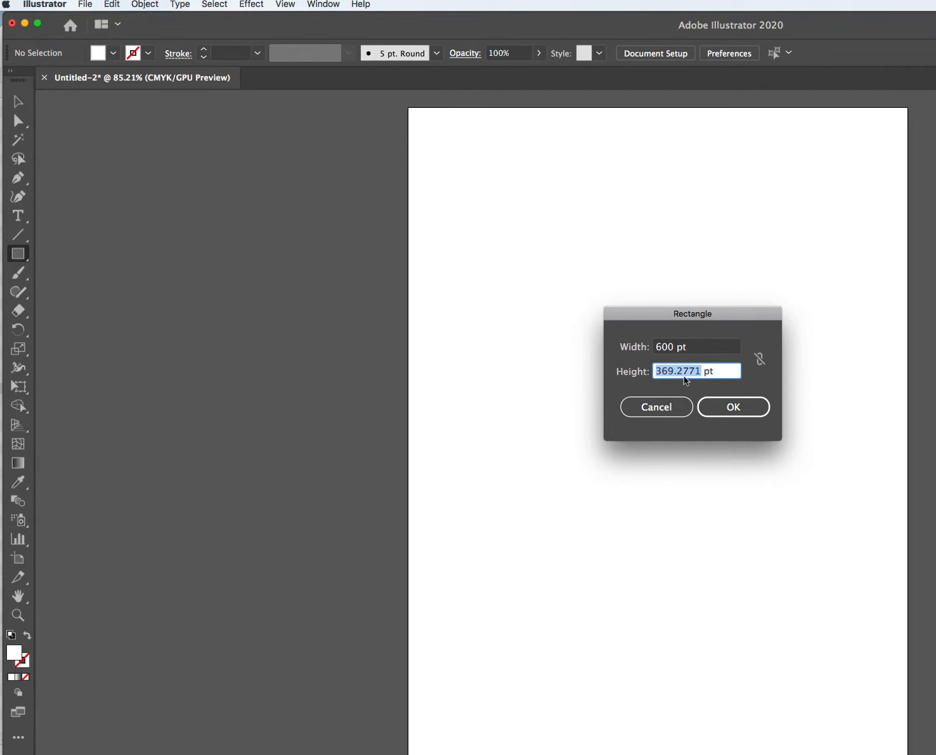
{"action": "type", "text": "600"}
{"action": "left_click", "coordinate": [733, 409]}
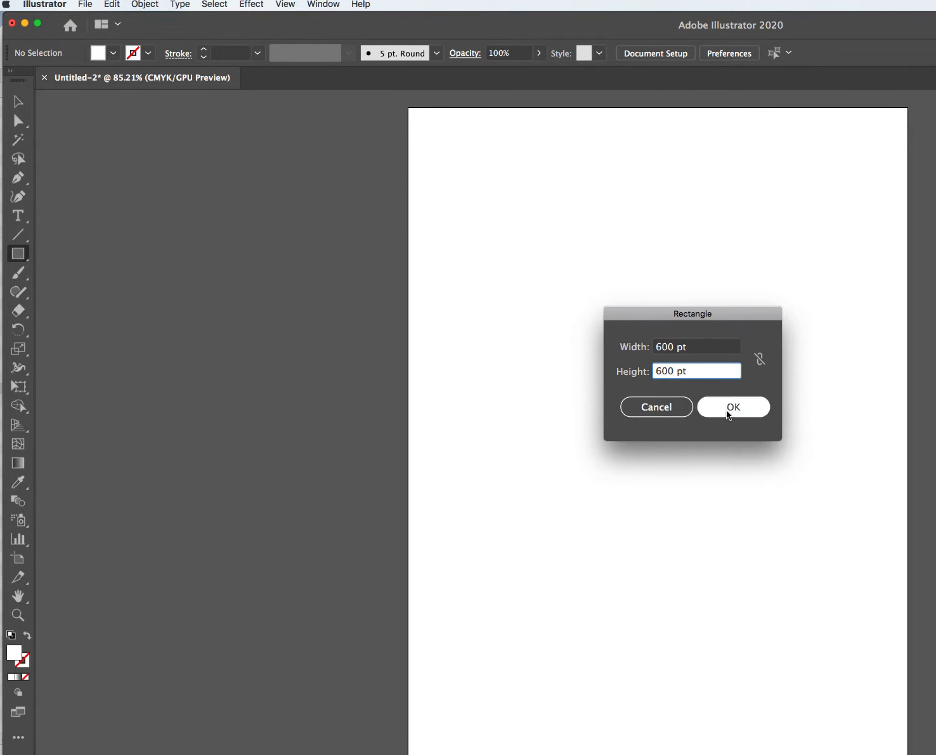
Scale the green square down to about 335.67 pt and move it to the artboard's upper middle.
{"action": "left_click", "coordinate": [9, 101]}
{"action": "left_click_drag", "start_coordinate": [935, 284], "coordinate": [851, 510]}
{"action": "left_click_drag", "start_coordinate": [788, 527], "coordinate": [766, 295]}
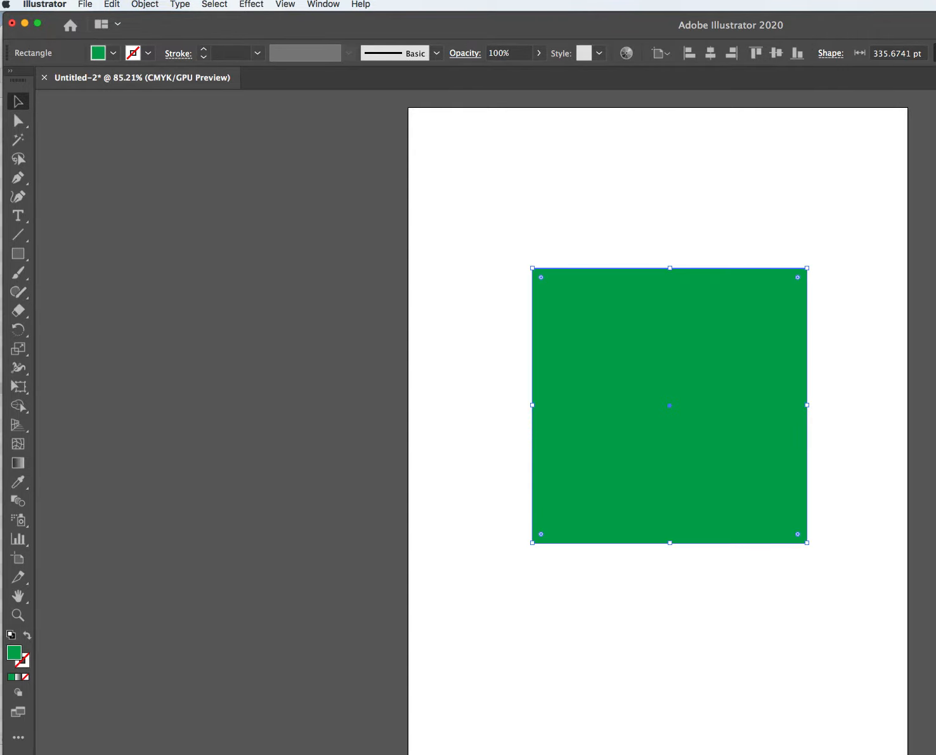
{"action": "left_click", "coordinate": [607, 162]}
Shift the square right and Alt-drag a copy to its left, narrowed into a side panel.
{"action": "left_click_drag", "start_coordinate": [657, 316], "coordinate": [715, 311]}
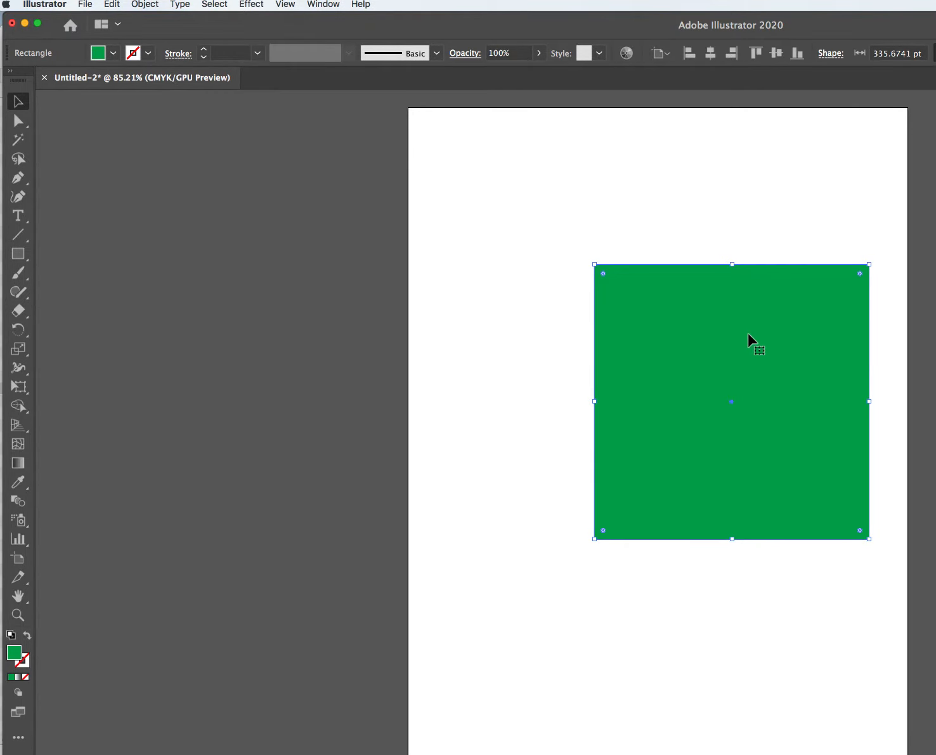
{"action": "left_click", "coordinate": [743, 349]}
{"action": "left_click_drag", "start_coordinate": [743, 349], "coordinate": [643, 350]}
{"action": "left_click_drag", "start_coordinate": [769, 400], "coordinate": [591, 402]}
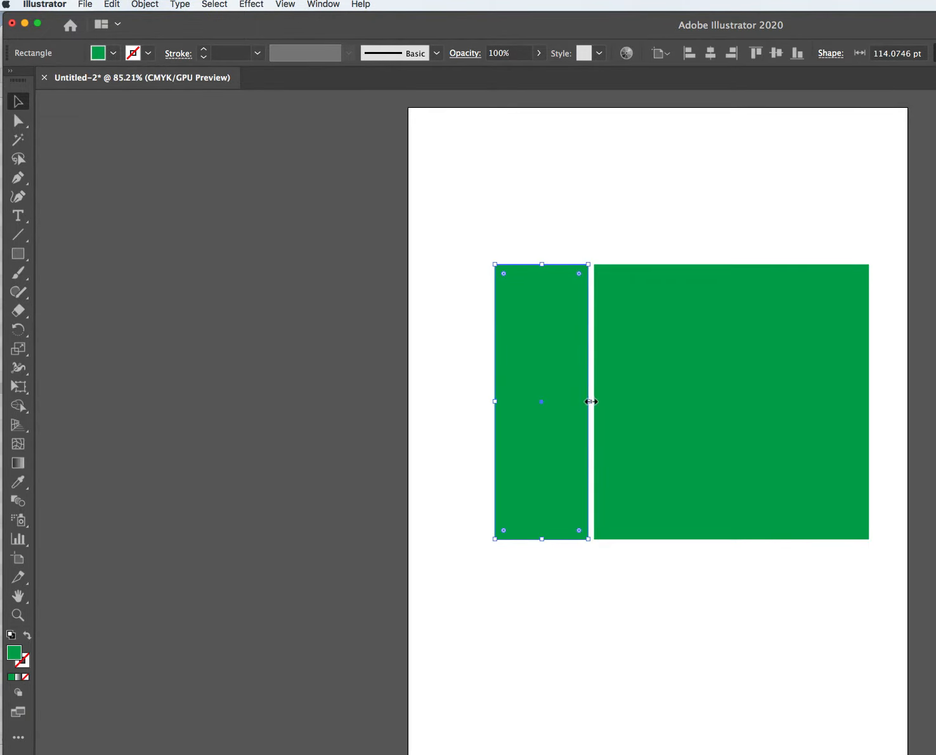
Alt-drag a copy above the square, shorten it into a thin top panel, and return to Photoshop.
{"action": "left_click", "coordinate": [730, 343]}
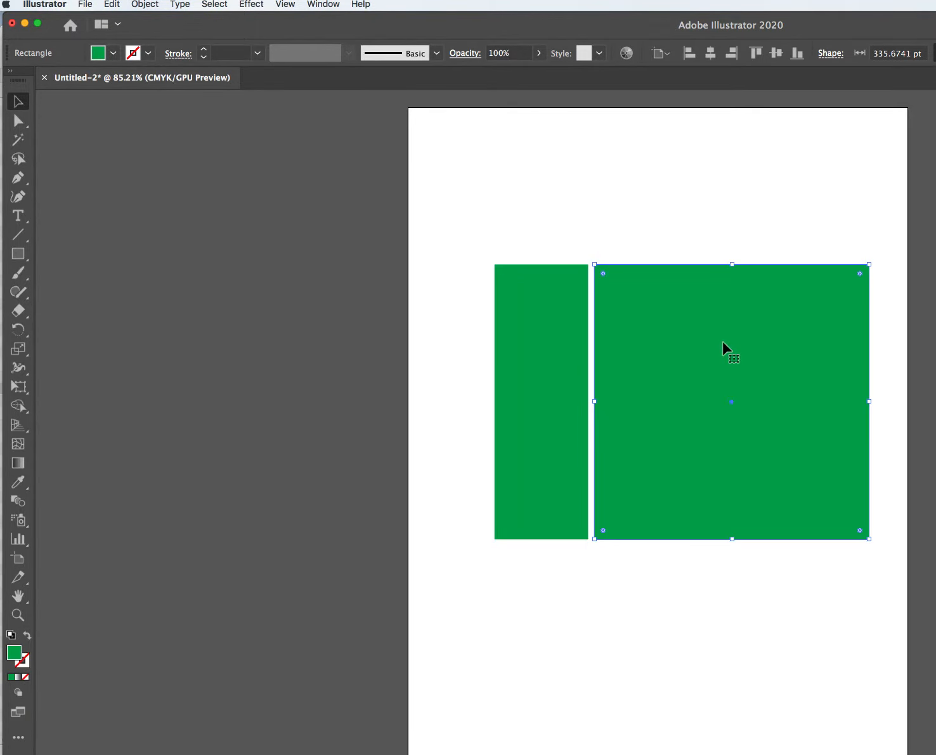
{"action": "left_click_drag", "start_coordinate": [723, 343], "coordinate": [721, 242]}
{"action": "left_click_drag", "start_coordinate": [735, 437], "coordinate": [717, 230]}
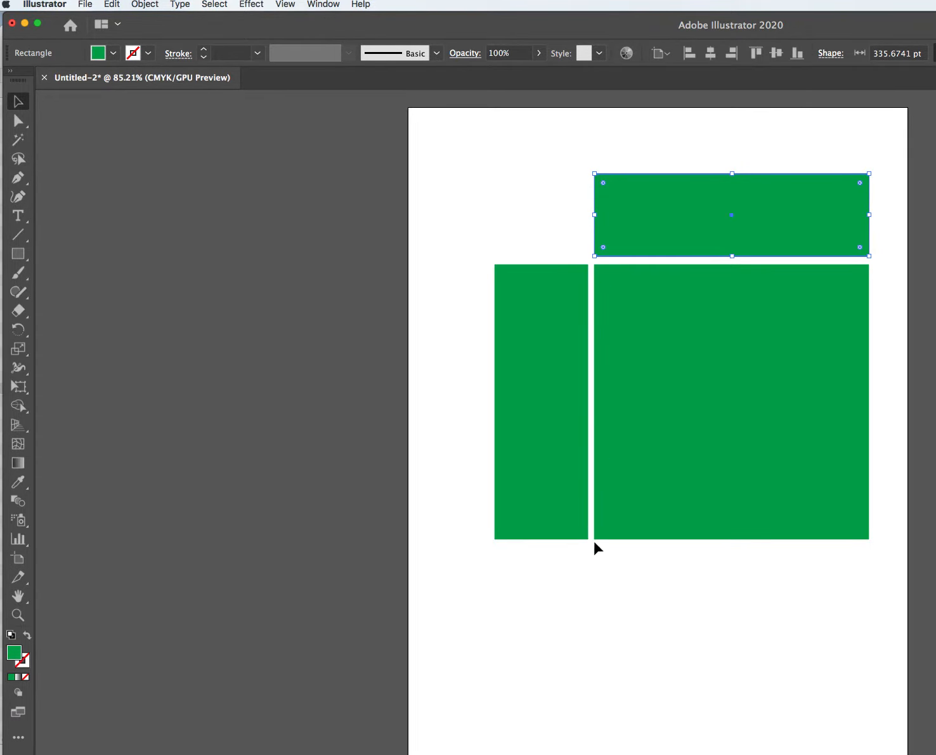
{"action": "left_click", "coordinate": [642, 578]}
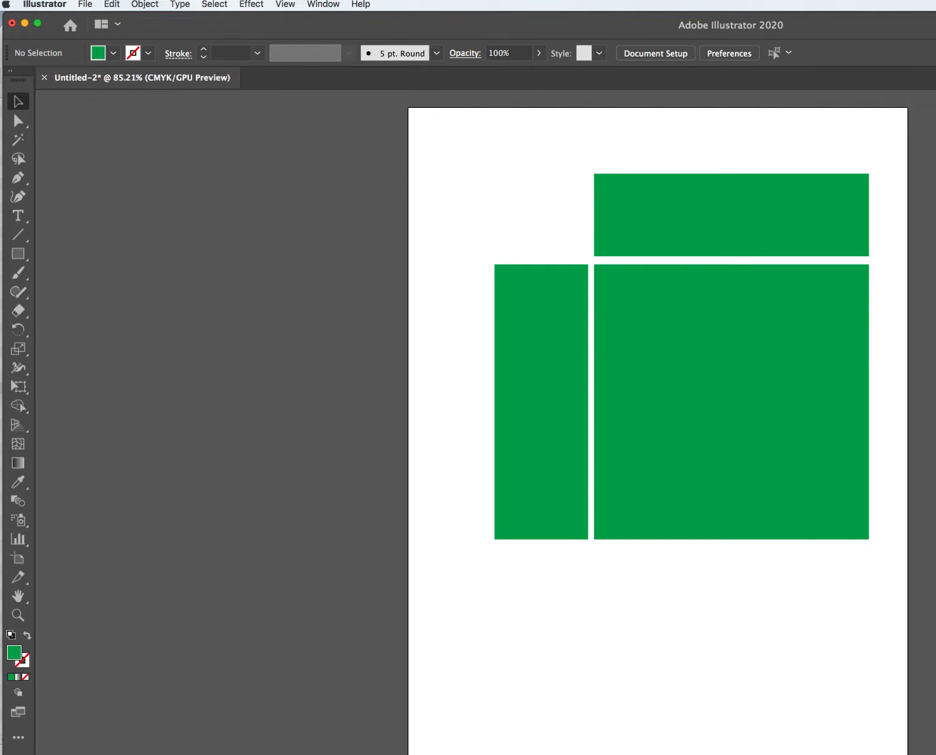
{"action": "key", "text": "super+Tab"}
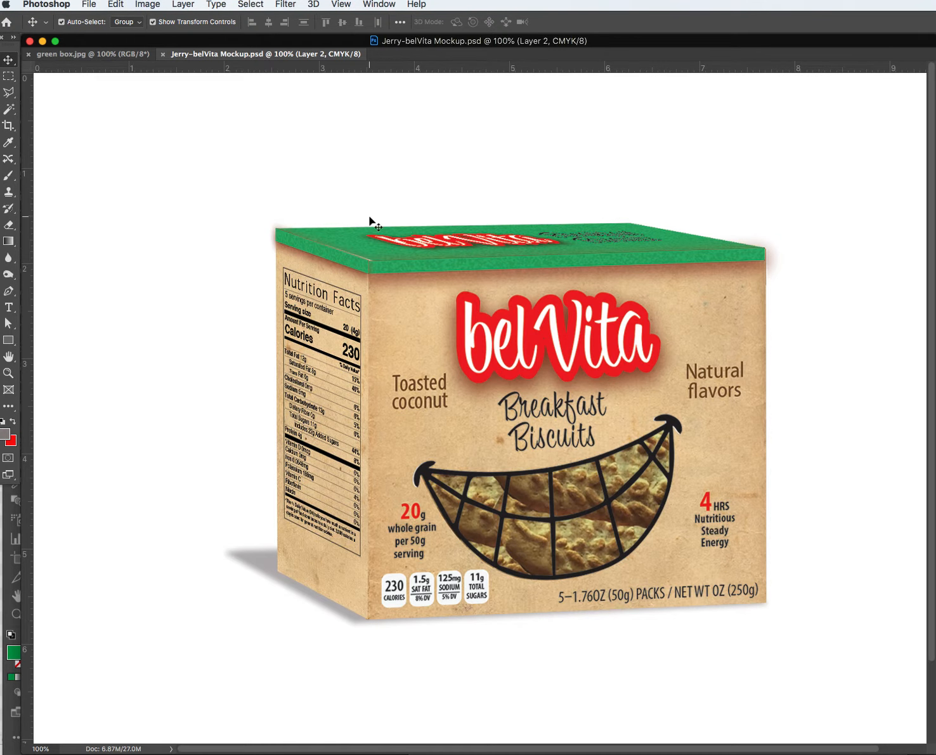
Create a 7 × 7 inch, 150 ppi, RGB Color Photoshop document, then bring Illustrator forward.
{"action": "key", "text": "super"}
{"action": "key", "text": "super+w"}
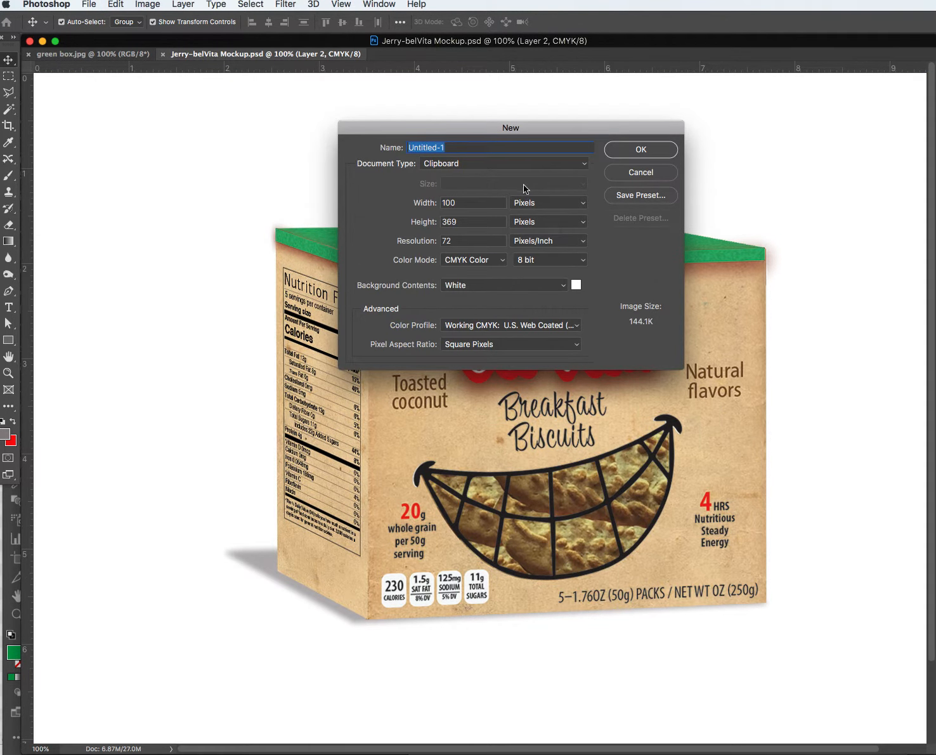
{"action": "left_click", "coordinate": [552, 202]}
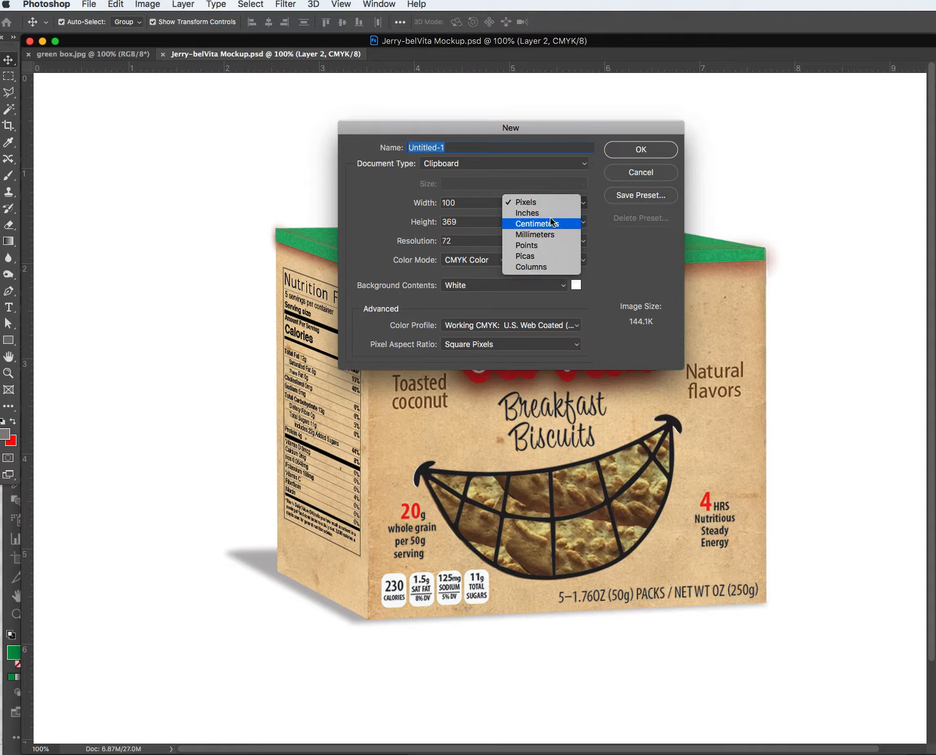
{"action": "left_click", "coordinate": [528, 213]}
{"action": "left_click", "coordinate": [465, 203]}
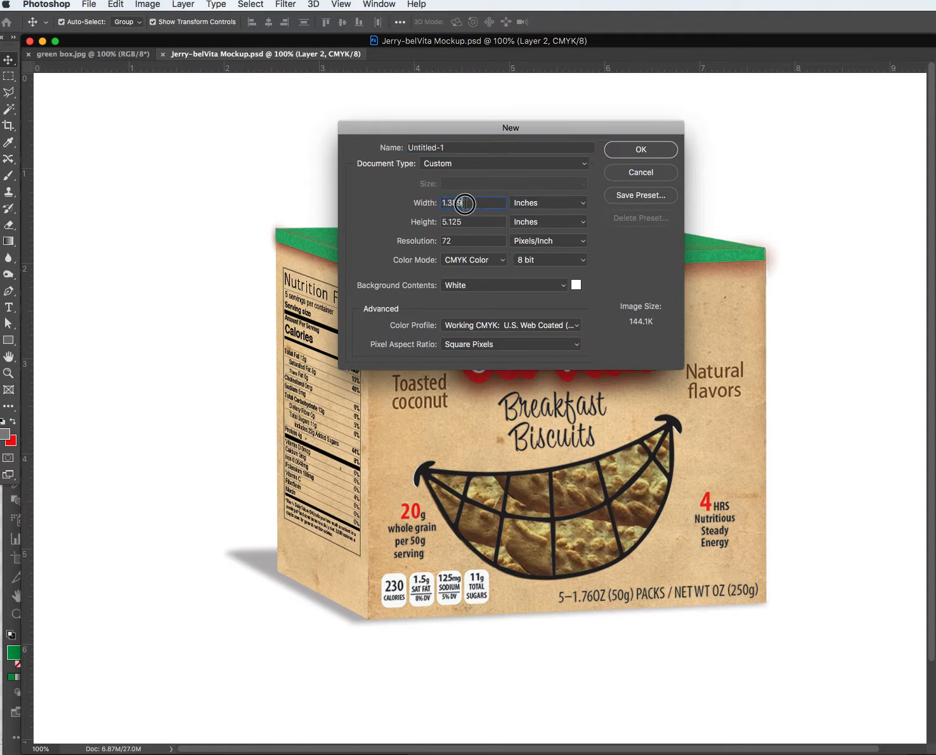
{"action": "left_click_drag", "start_coordinate": [465, 203], "coordinate": [435, 201]}
{"action": "type", "text": "7"}
{"action": "key", "text": "Tab"}
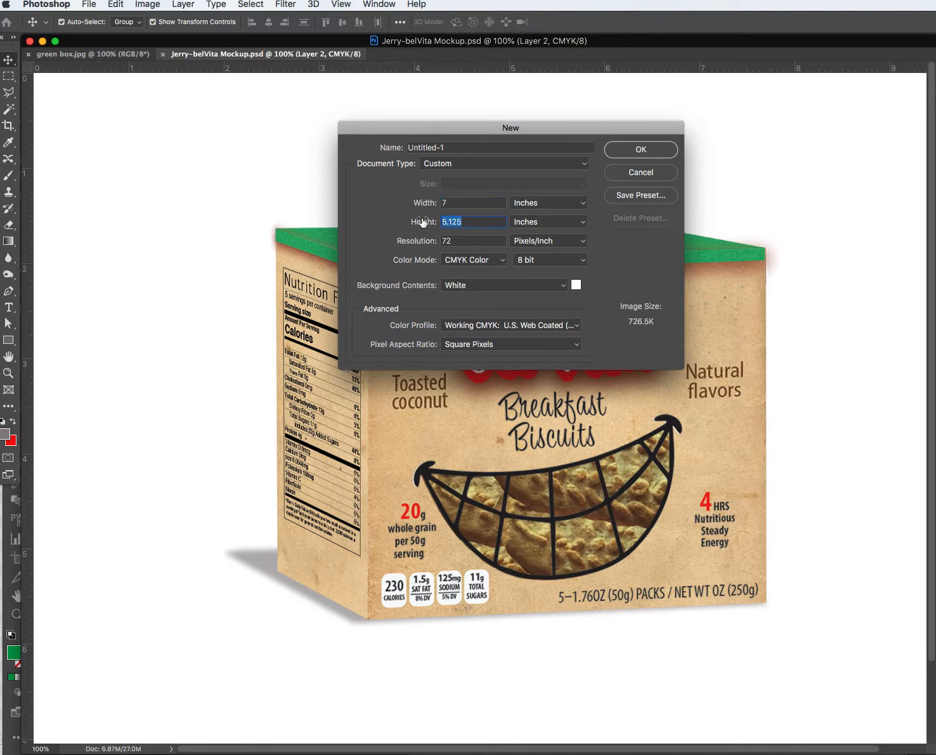
{"action": "type", "text": "7"}
{"action": "key", "text": "Tab"}
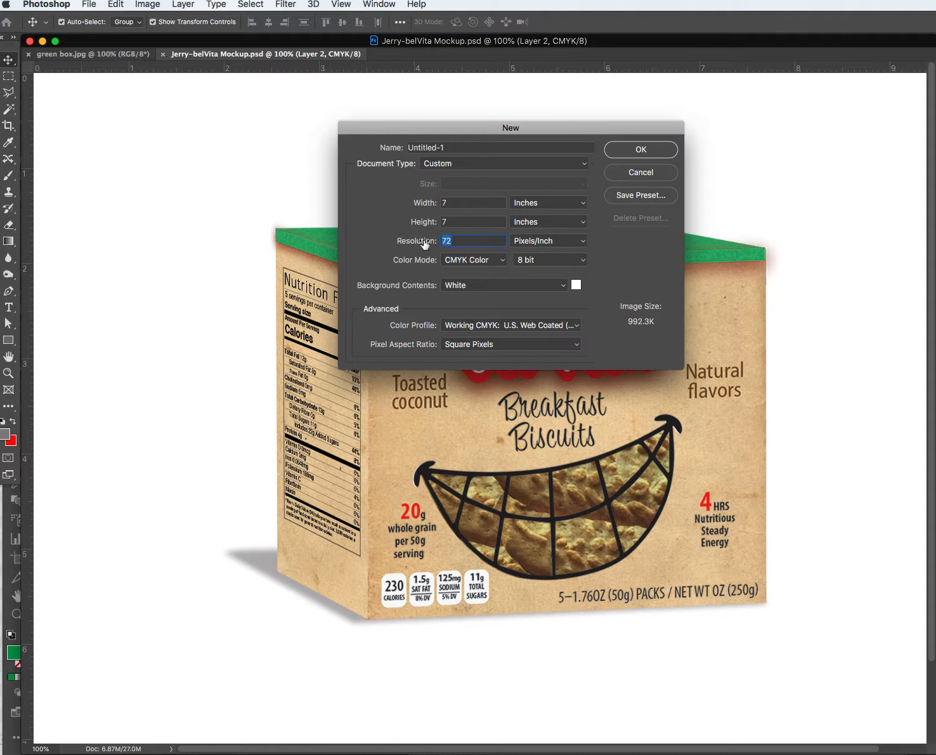
{"action": "type", "text": "150"}
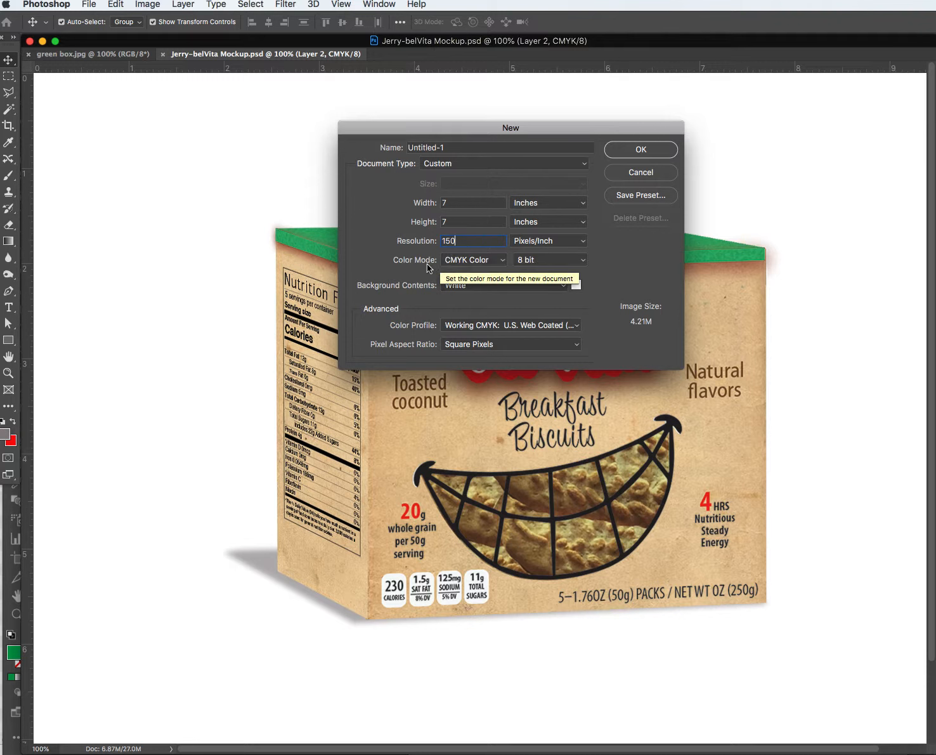
{"action": "left_click", "coordinate": [455, 262]}
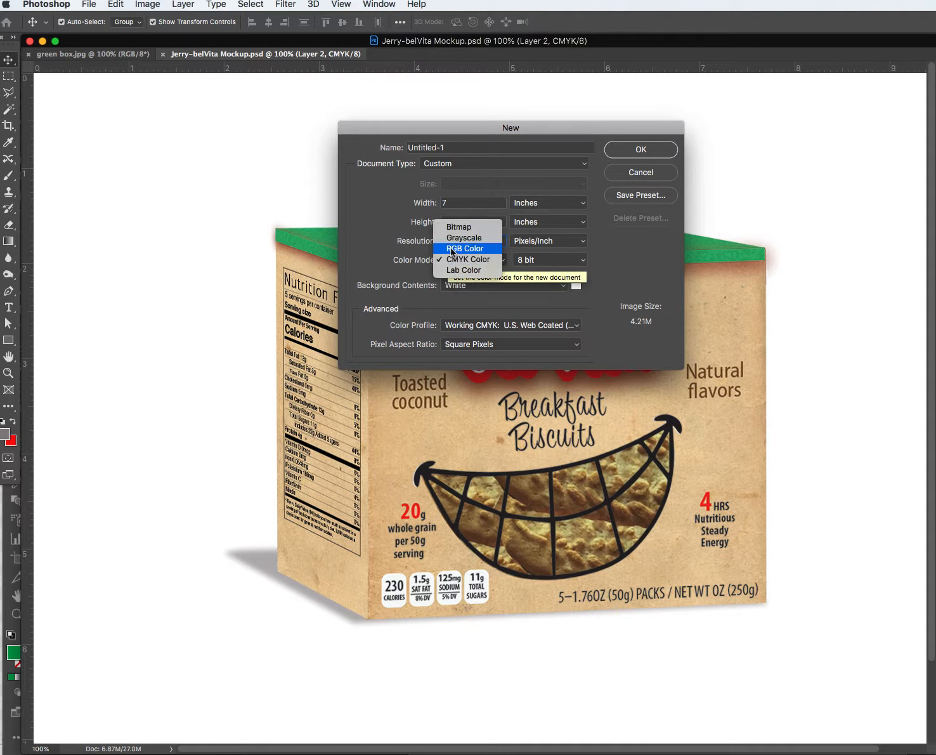
{"action": "left_click", "coordinate": [453, 249]}
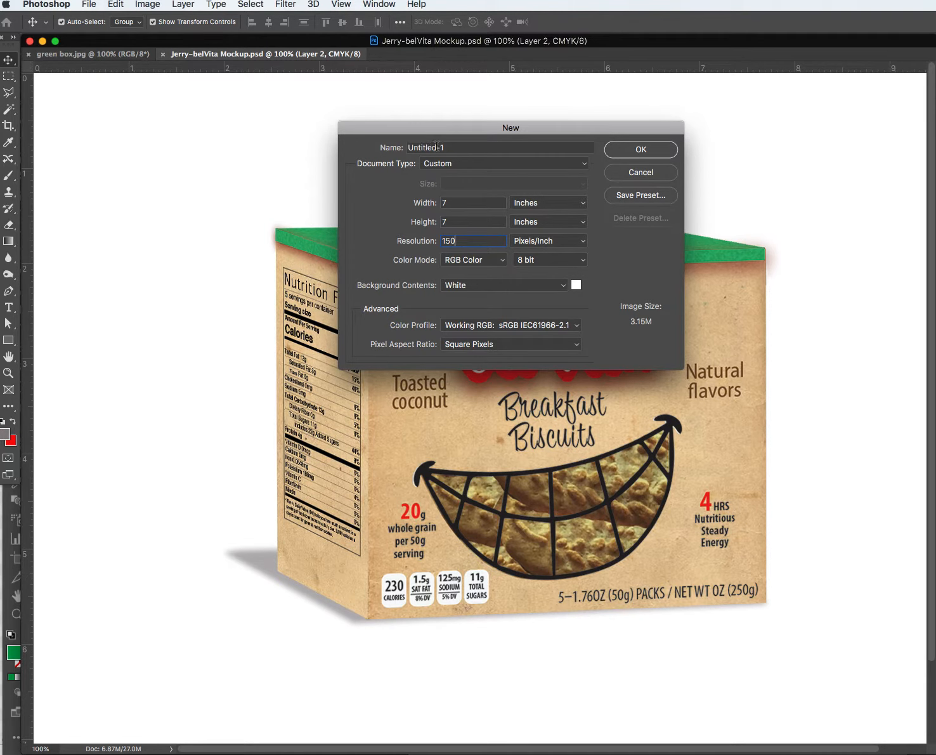
{"action": "left_click", "coordinate": [653, 150]}
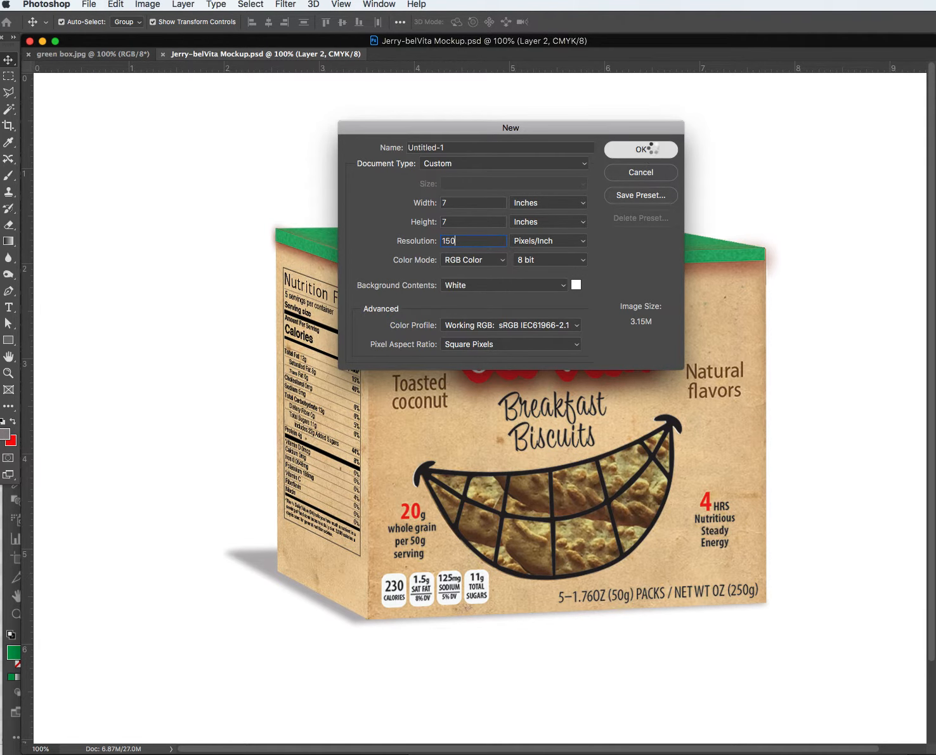
{"action": "left_click", "coordinate": [760, 147]}
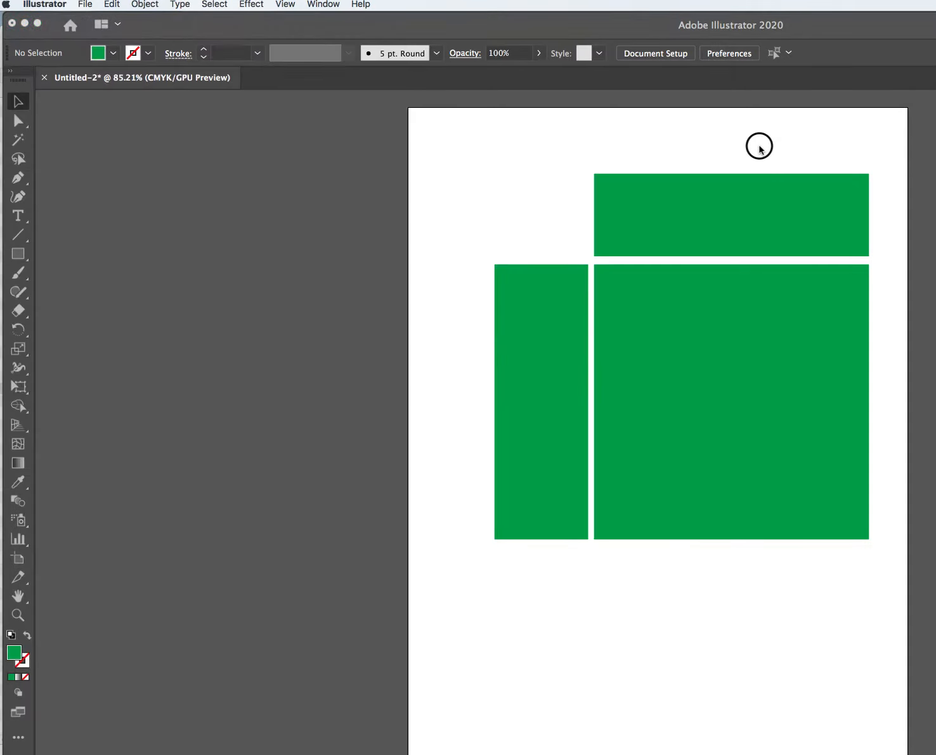
Paste the large green Illustrator square into Untitled-1 as pixels on Layer 1.
{"action": "left_click", "coordinate": [700, 309]}
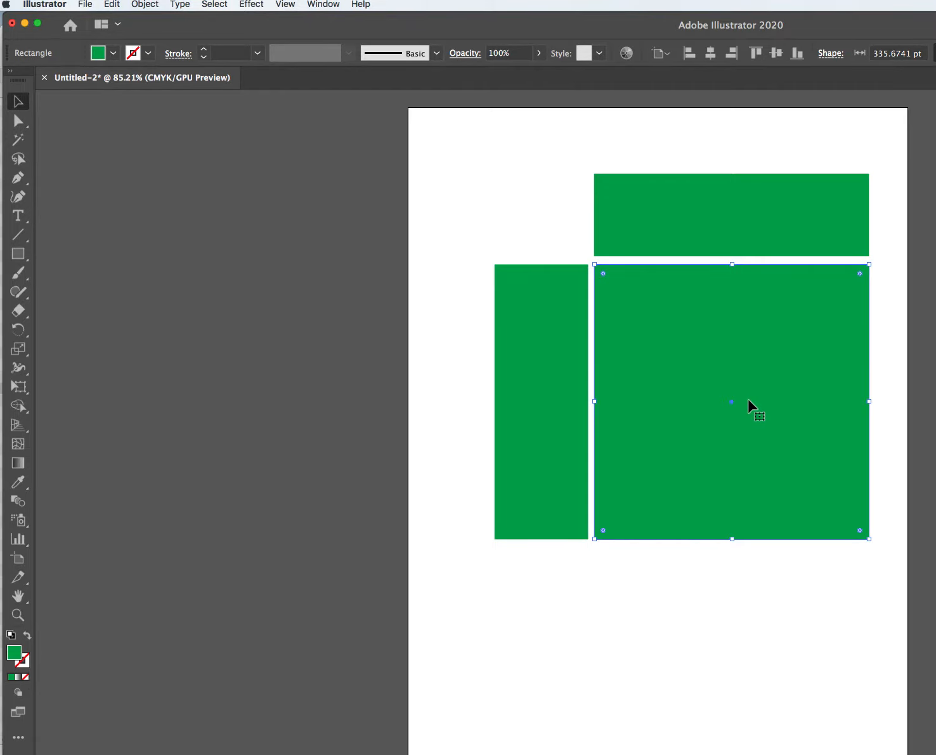
{"action": "left_click_drag", "start_coordinate": [399, 22], "coordinate": [422, 95]}
{"action": "left_click", "coordinate": [420, 74]}
{"action": "left_click", "coordinate": [477, 318]}
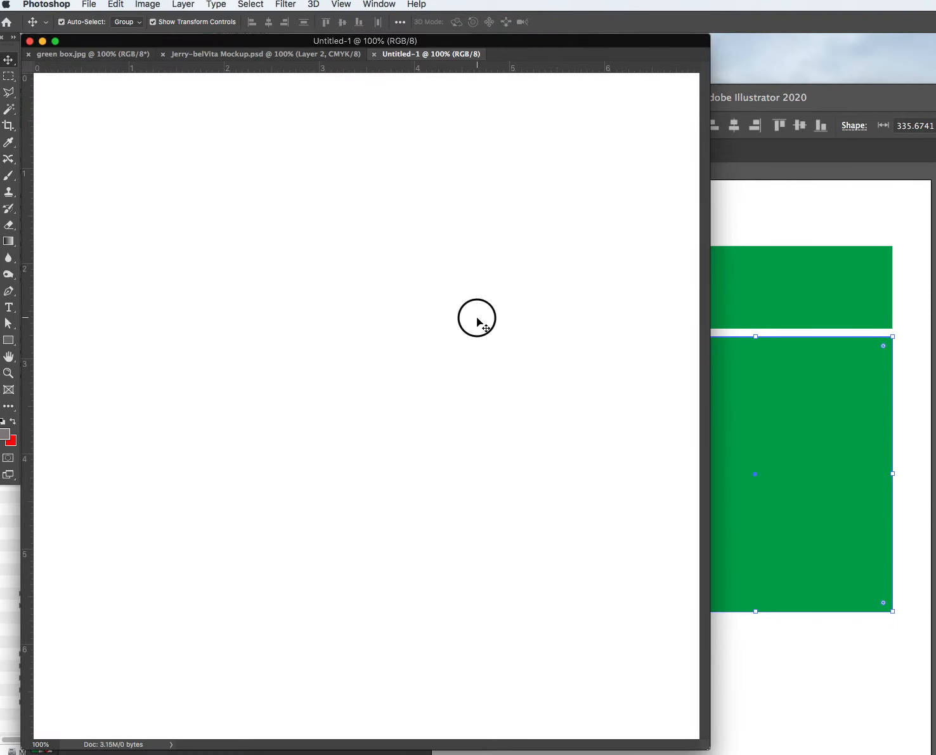
{"action": "key", "text": "super+v"}
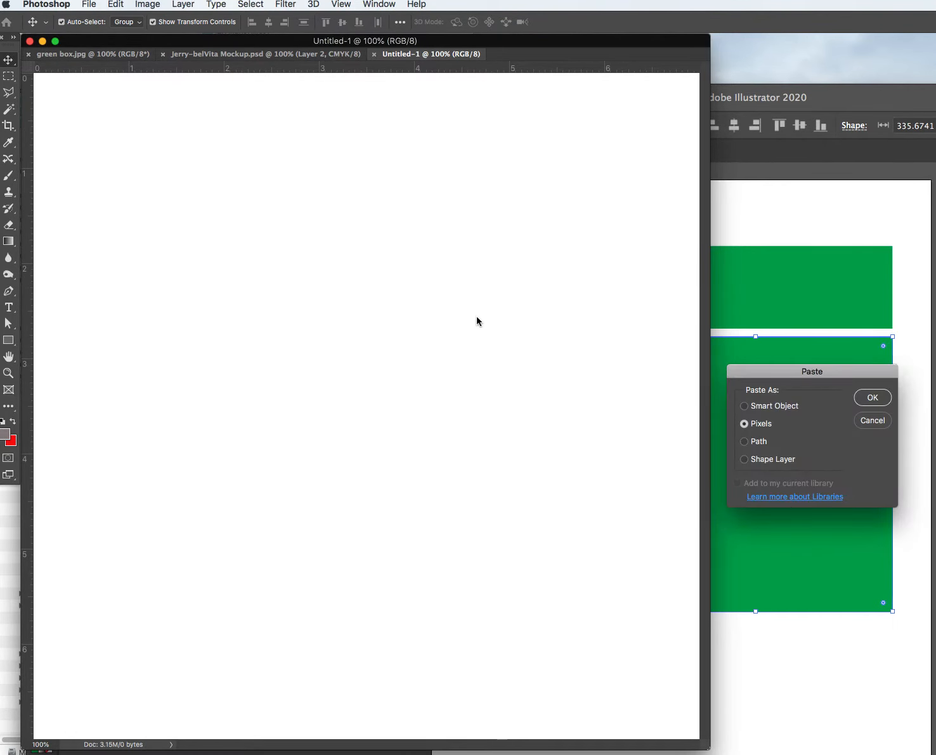
{"action": "left_click_drag", "start_coordinate": [797, 375], "coordinate": [570, 326]}
{"action": "left_click", "coordinate": [651, 351]}
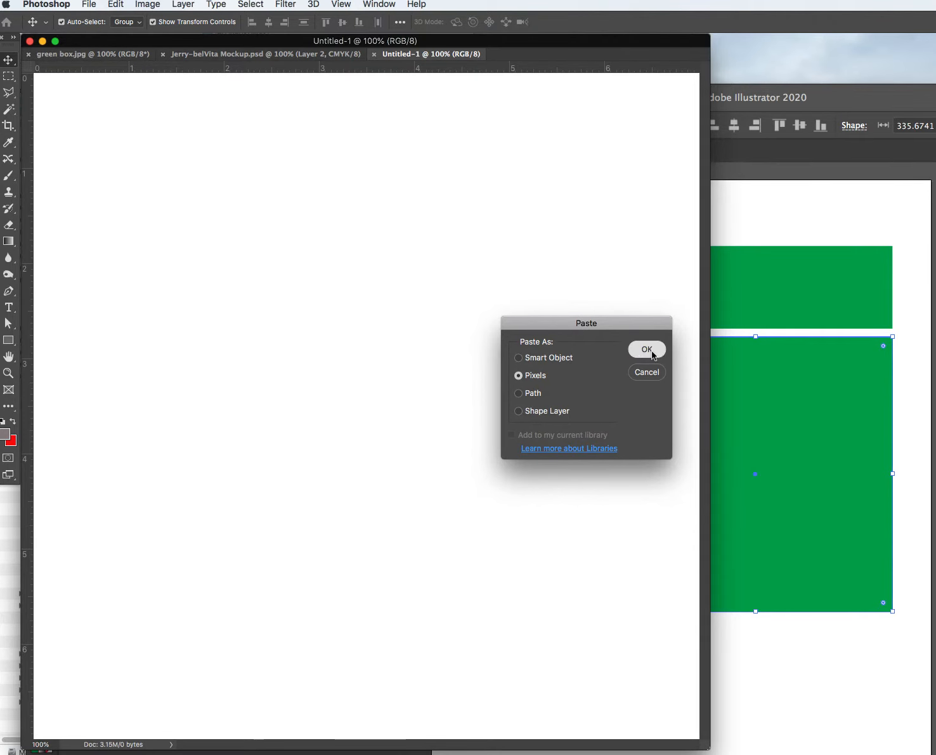
{"action": "left_click_drag", "start_coordinate": [471, 47], "coordinate": [634, 64]}
{"action": "left_click_drag", "start_coordinate": [696, 295], "coordinate": [706, 289]}
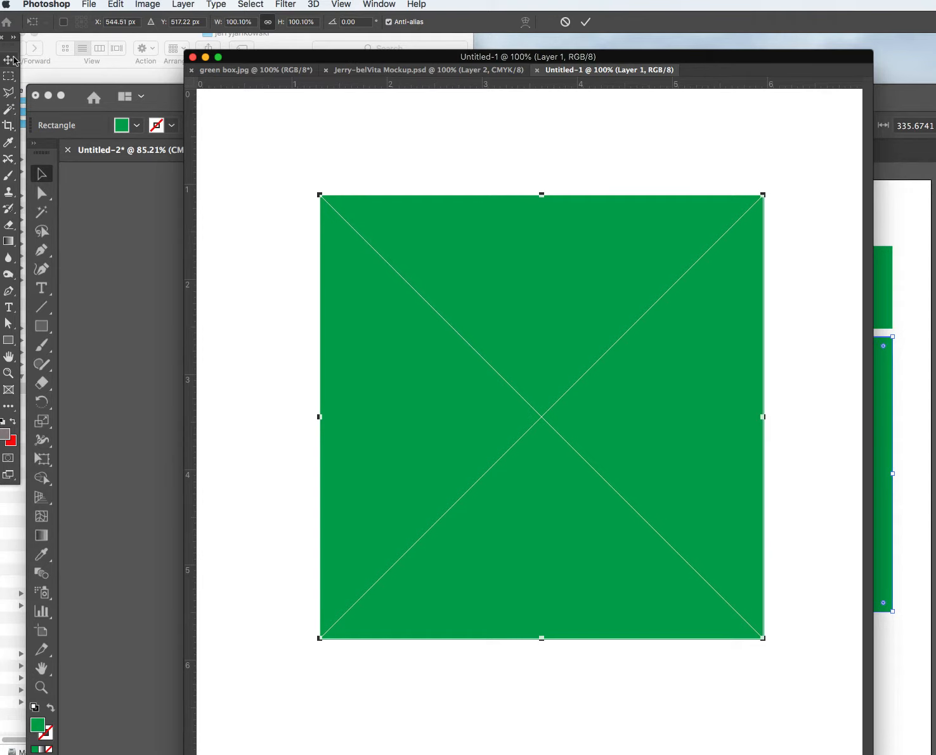
Commit the pasted square and nudge it down so its top edge sits near the 1-inch mark.
{"action": "key", "text": "Return"}
{"action": "left_click", "coordinate": [546, 249]}
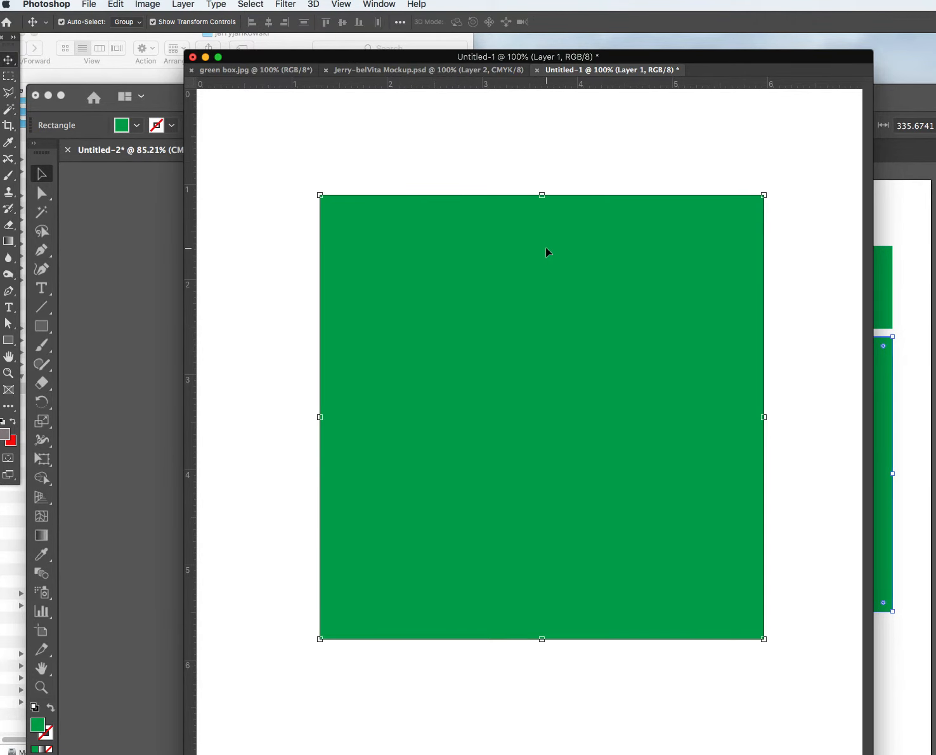
{"action": "left_click_drag", "start_coordinate": [549, 250], "coordinate": [572, 260]}
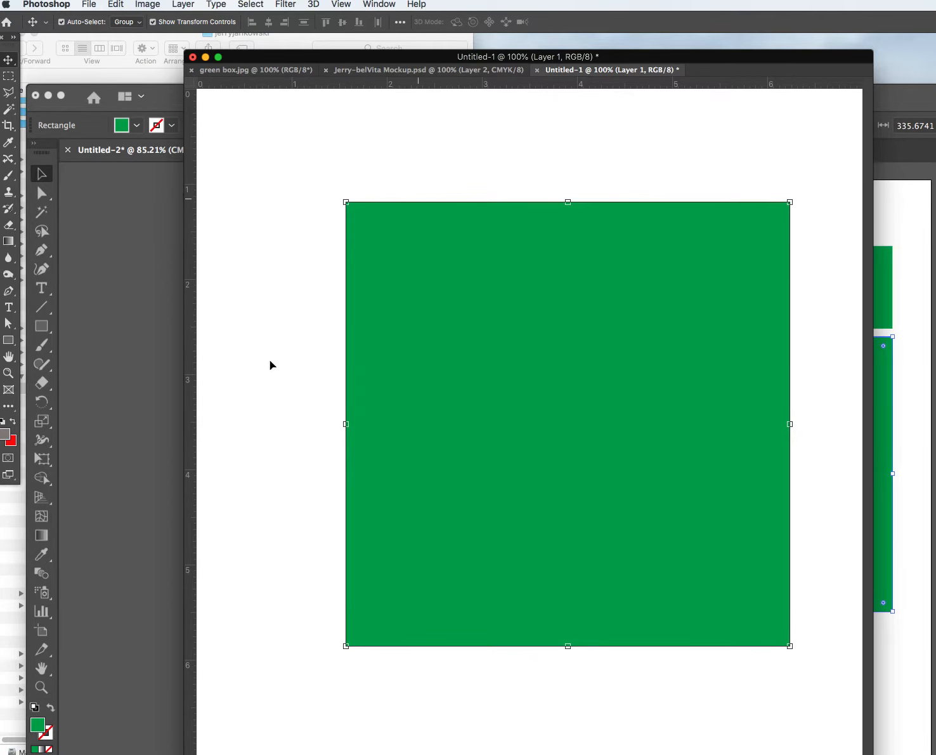
{"action": "left_click_drag", "start_coordinate": [542, 443], "coordinate": [565, 430]}
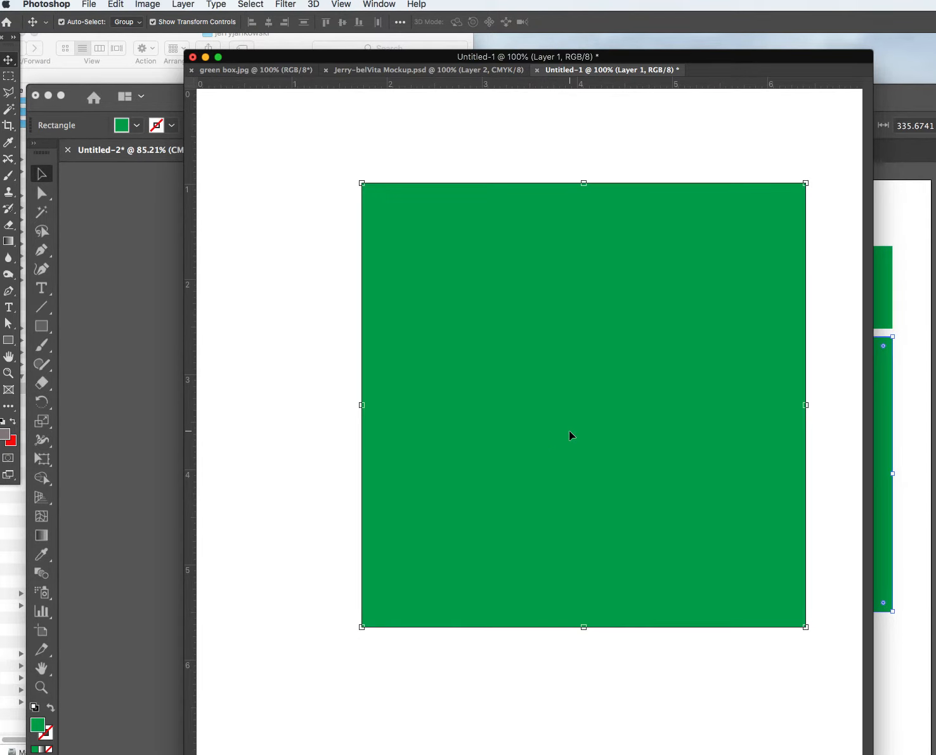
{"action": "key", "text": "Down"}
{"action": "key", "text": "Down"}
{"action": "key", "text": "Down"}
{"action": "key", "text": "Down"}
{"action": "key", "text": "Down"}
{"action": "key", "text": "Down"}
{"action": "key", "text": "Down"}
{"action": "key", "text": "Down"}
{"action": "key", "text": "Down"}
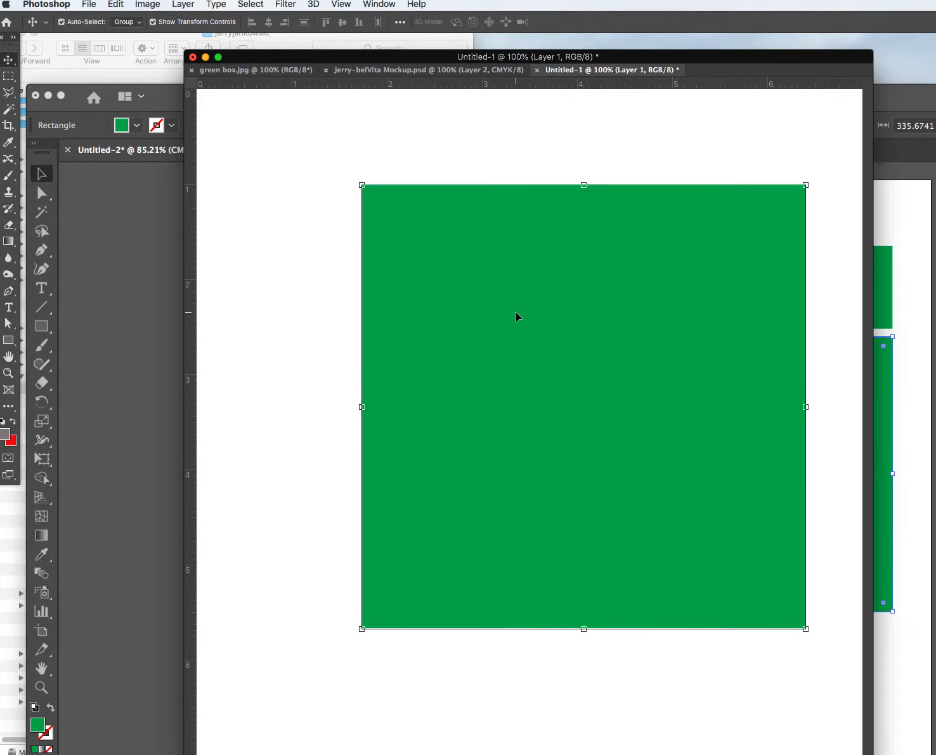
{"action": "key", "text": "Down"}
{"action": "key", "text": "Down"}
{"action": "key", "text": "Down"}
{"action": "key", "text": "Down"}
{"action": "key", "text": "Down"}
{"action": "key", "text": "Down"}
{"action": "key", "text": "Down"}
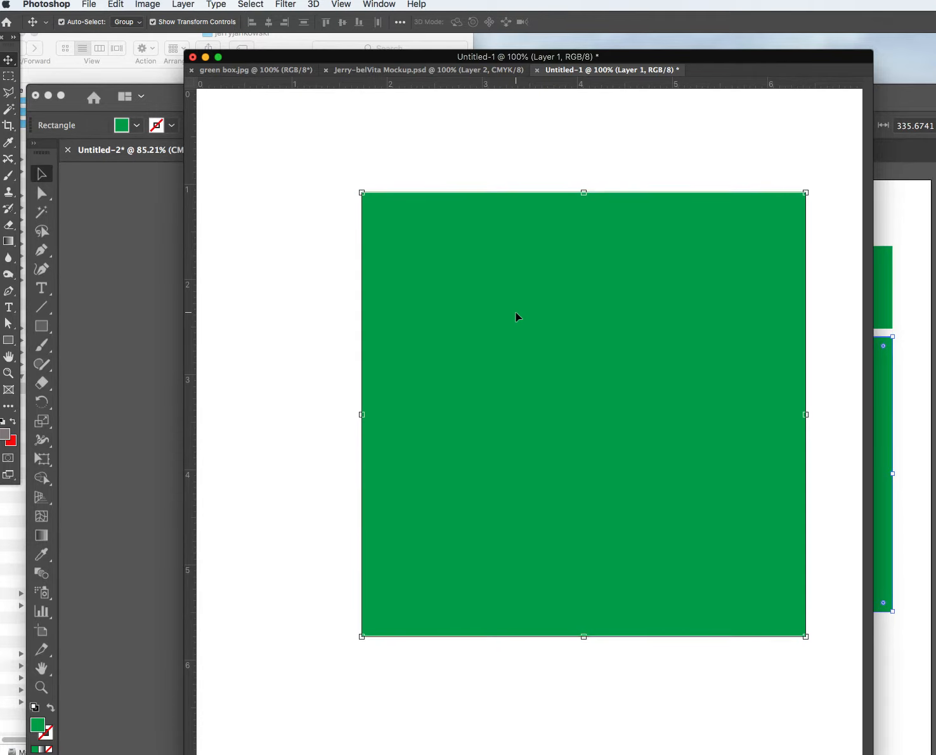
{"action": "left_click", "coordinate": [482, 153]}
{"action": "left_click", "coordinate": [512, 263]}
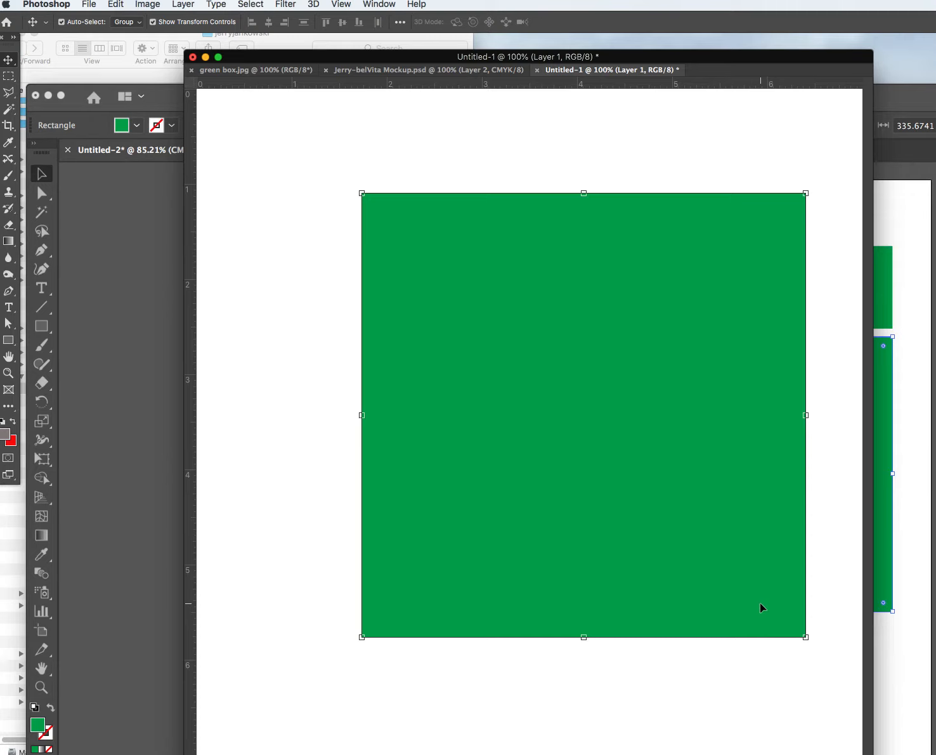
{"action": "left_click", "coordinate": [116, 5]}
Distort the square by raising both right corners, giving about a -1.8° skew.
{"action": "mouse_move", "coordinate": [192, 299]}
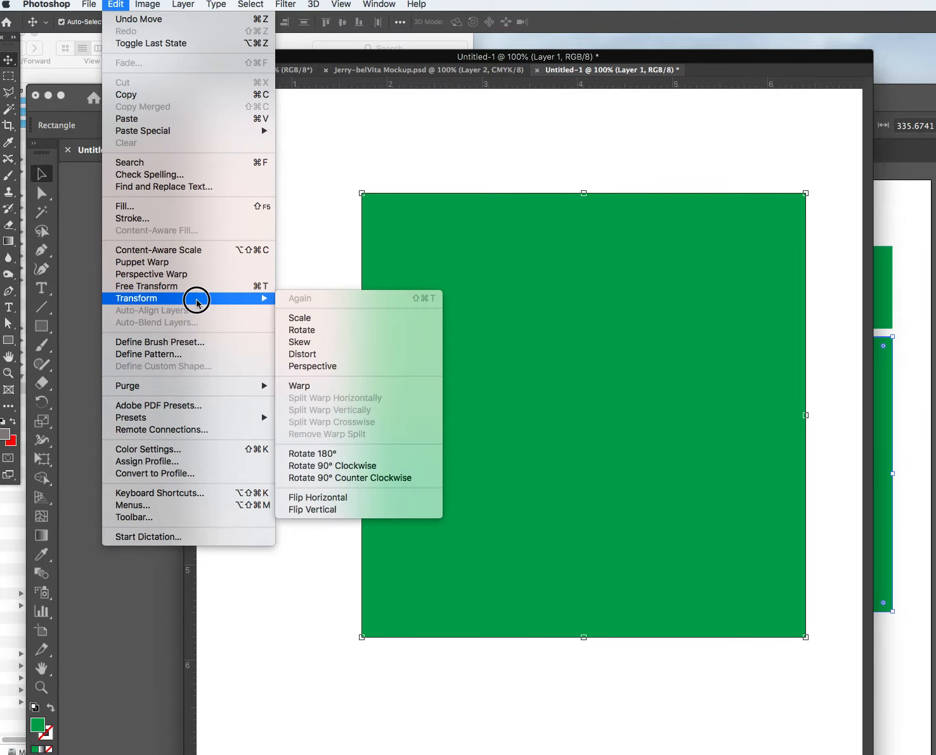
{"action": "left_click", "coordinate": [305, 354]}
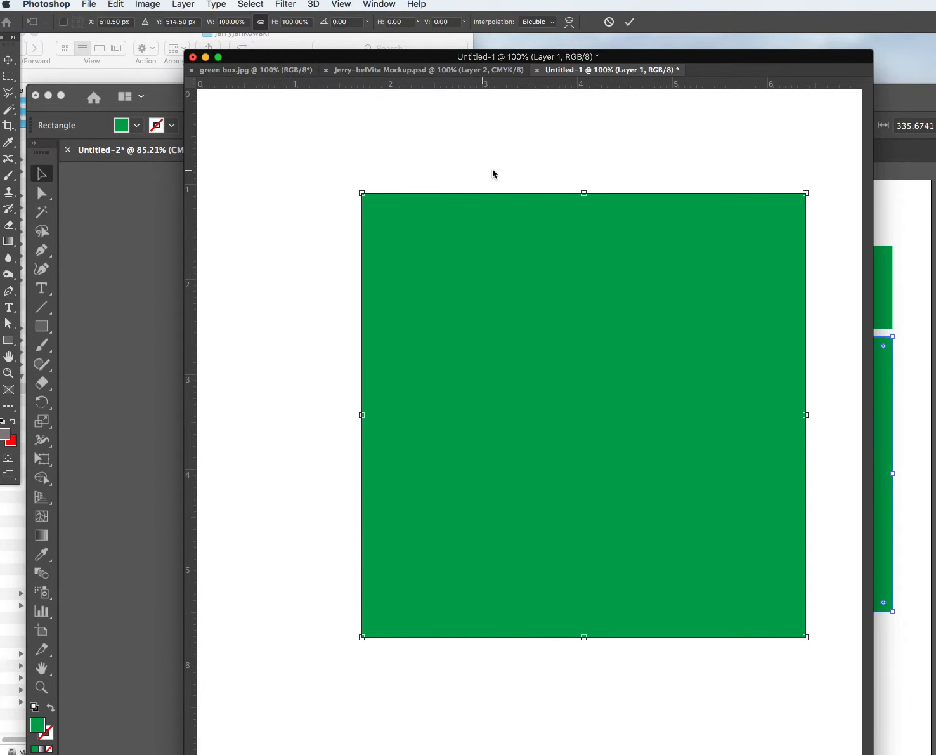
{"action": "left_click", "coordinate": [806, 193]}
{"action": "left_click_drag", "start_coordinate": [806, 194], "coordinate": [808, 183]}
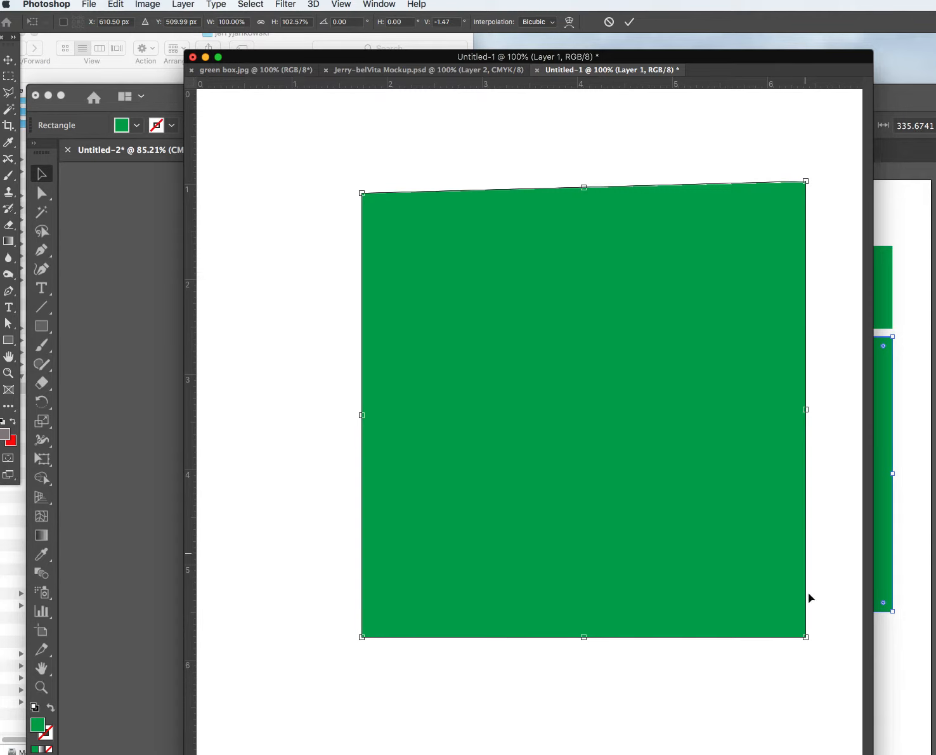
{"action": "left_click_drag", "start_coordinate": [807, 638], "coordinate": [807, 626]}
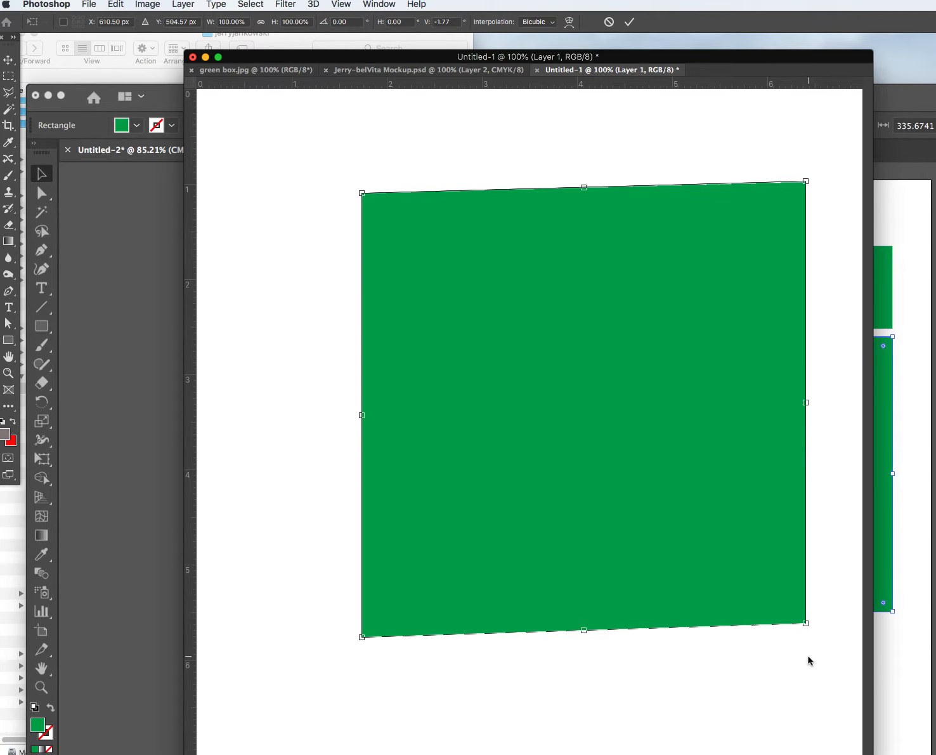
{"action": "left_click", "coordinate": [9, 59]}
{"action": "left_click", "coordinate": [217, 120]}
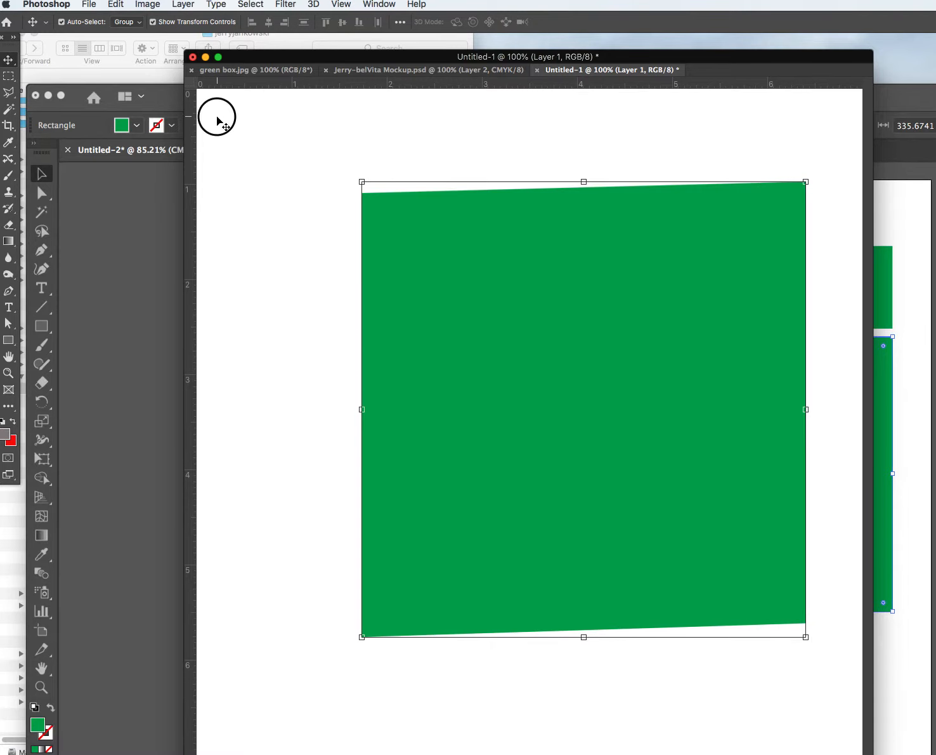
Select the narrow left side rectangle in Illustrator and return to Photoshop.
{"action": "left_click", "coordinate": [893, 207]}
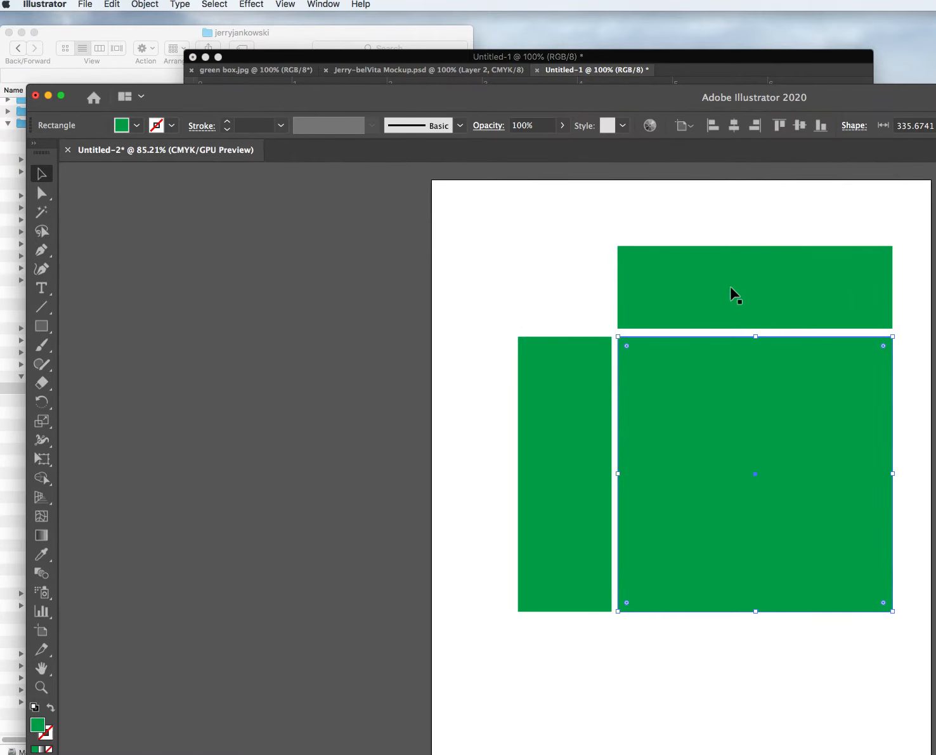
{"action": "left_click", "coordinate": [597, 435]}
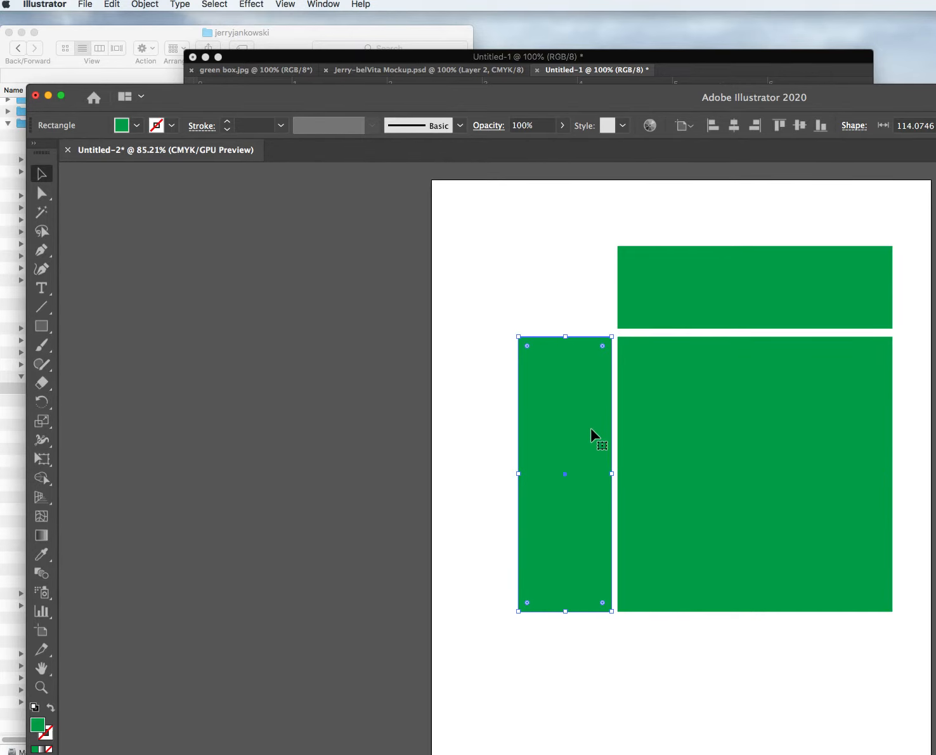
{"action": "left_click", "coordinate": [332, 57]}
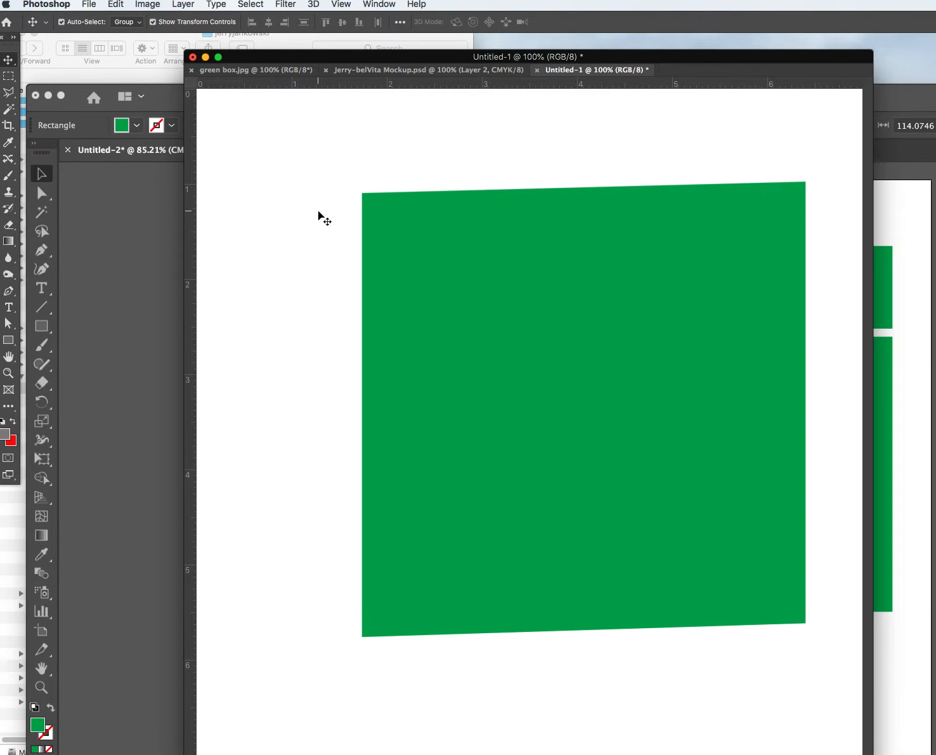
Paste the narrow side rectangle as pixels and move it to the canvas's left edge.
{"action": "key", "text": "super+v"}
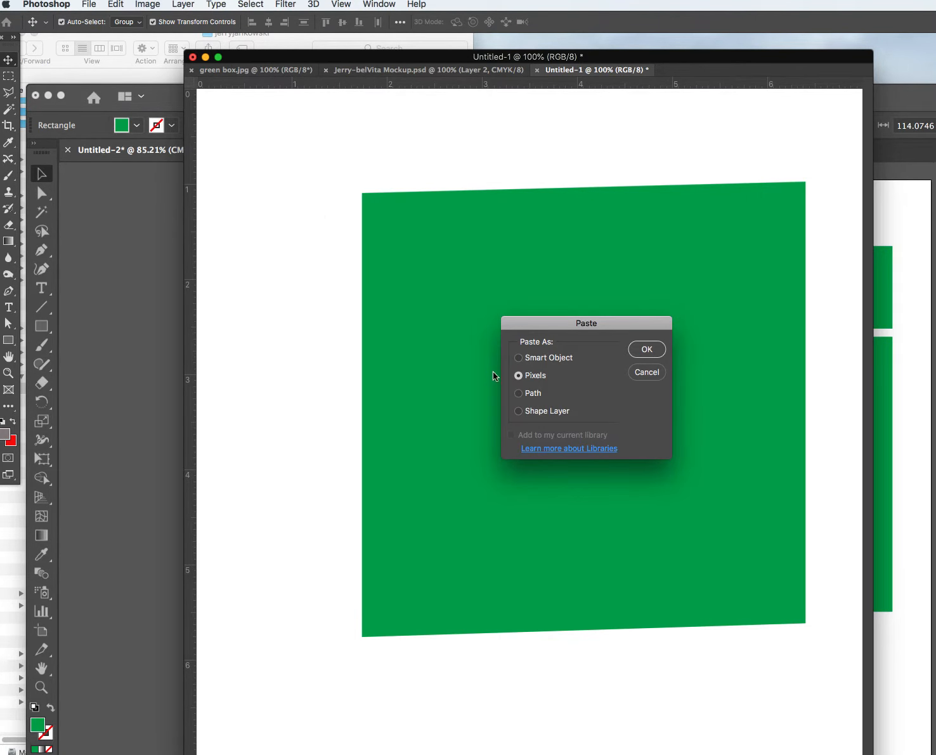
{"action": "left_click", "coordinate": [647, 349]}
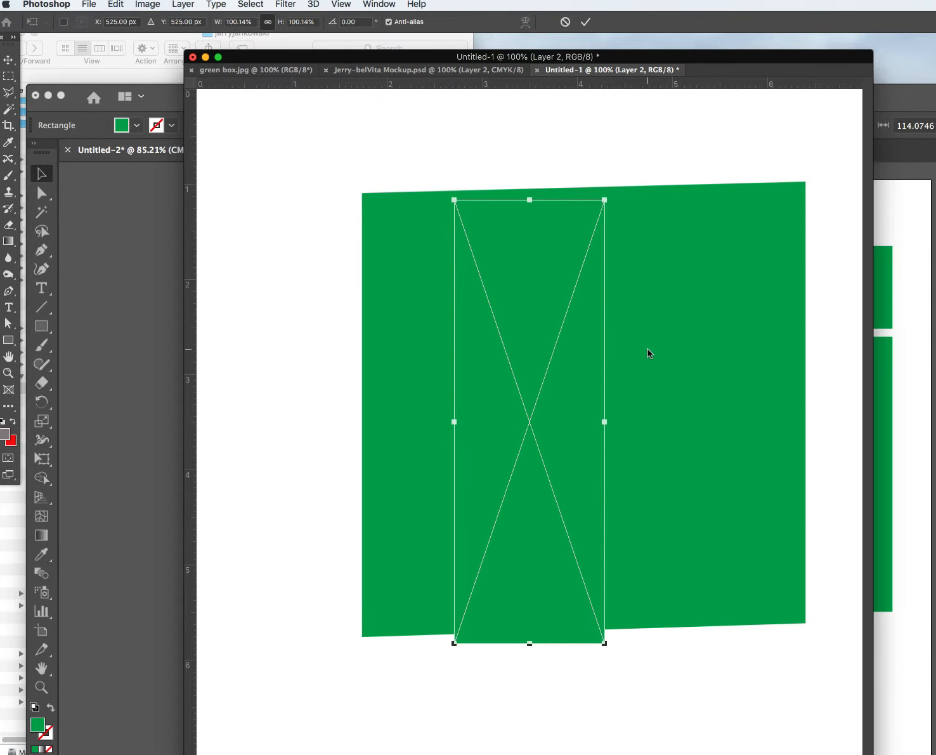
{"action": "left_click_drag", "start_coordinate": [534, 302], "coordinate": [292, 297]}
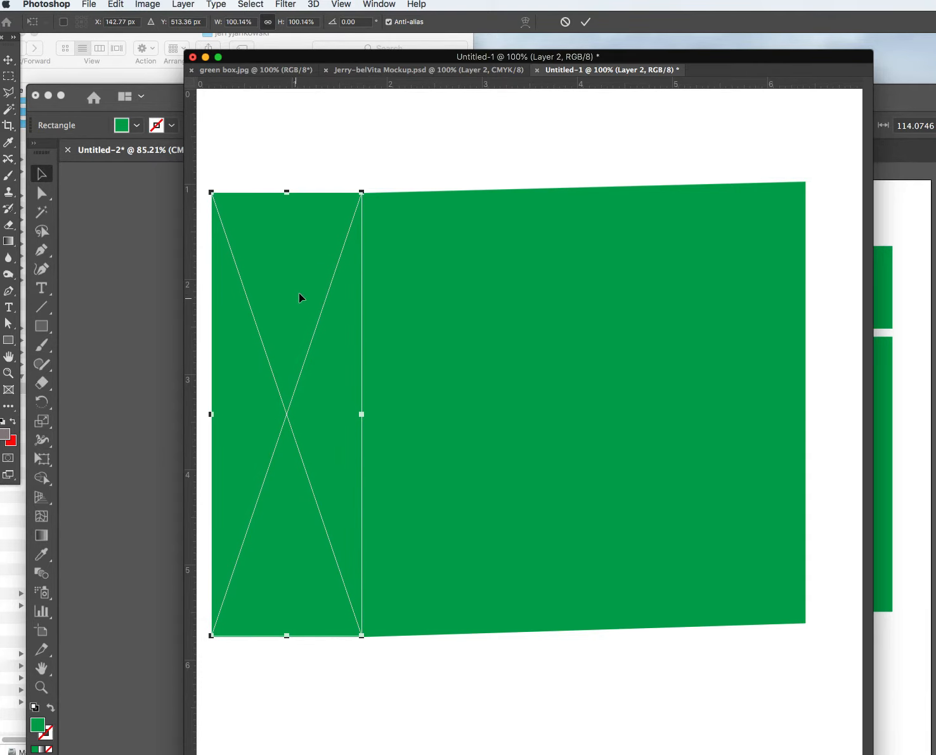
{"action": "left_click", "coordinate": [118, 3]}
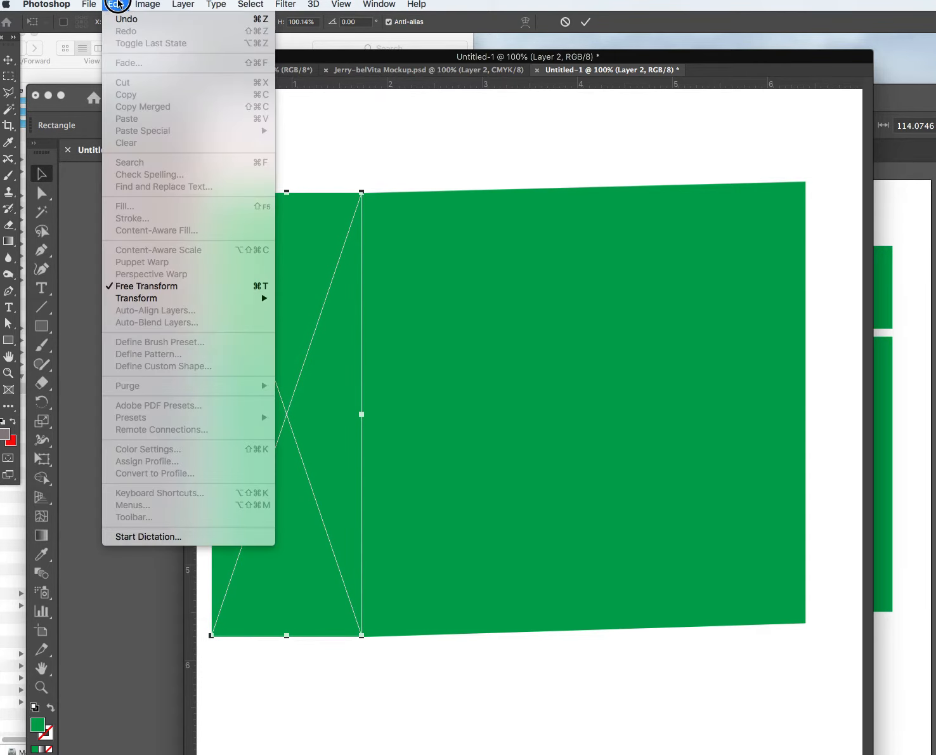
{"action": "mouse_move", "coordinate": [179, 299]}
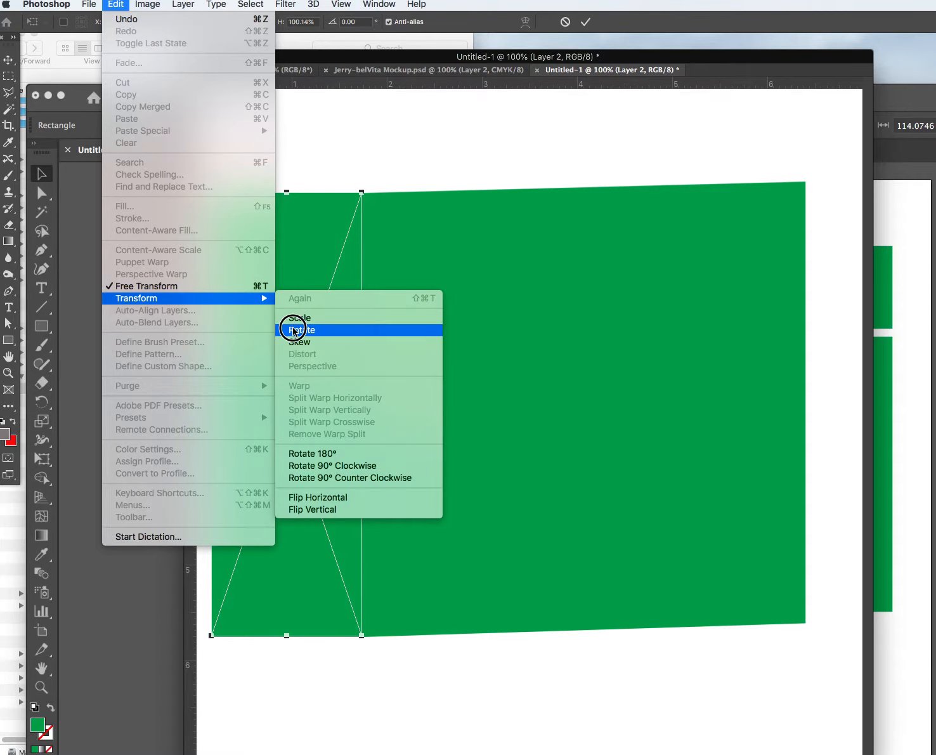
{"action": "left_click", "coordinate": [314, 131]}
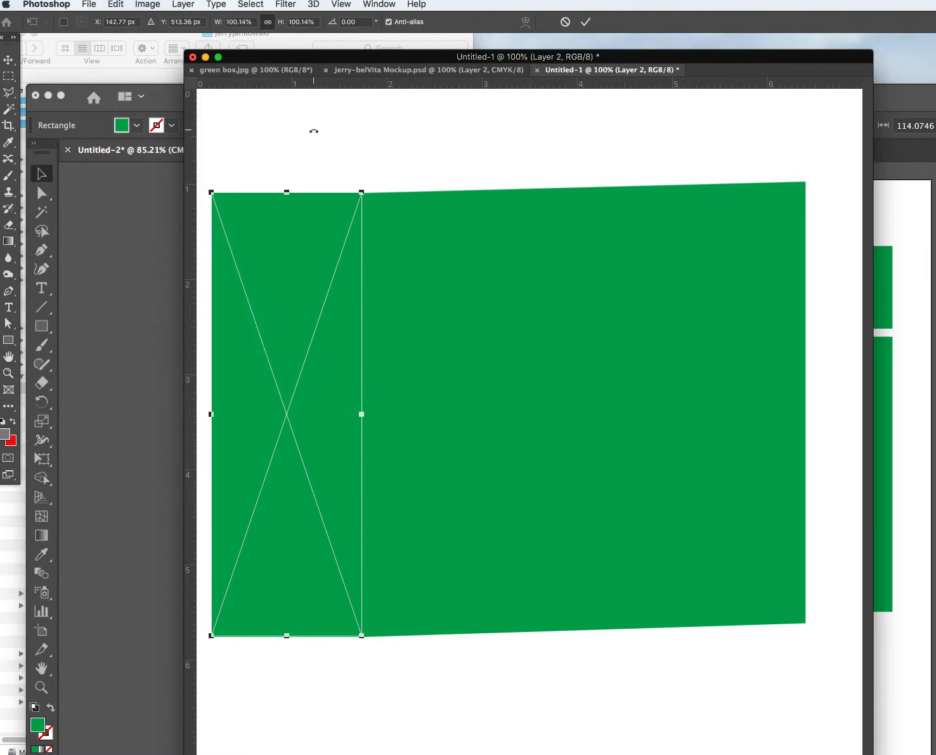
{"action": "left_click", "coordinate": [8, 60]}
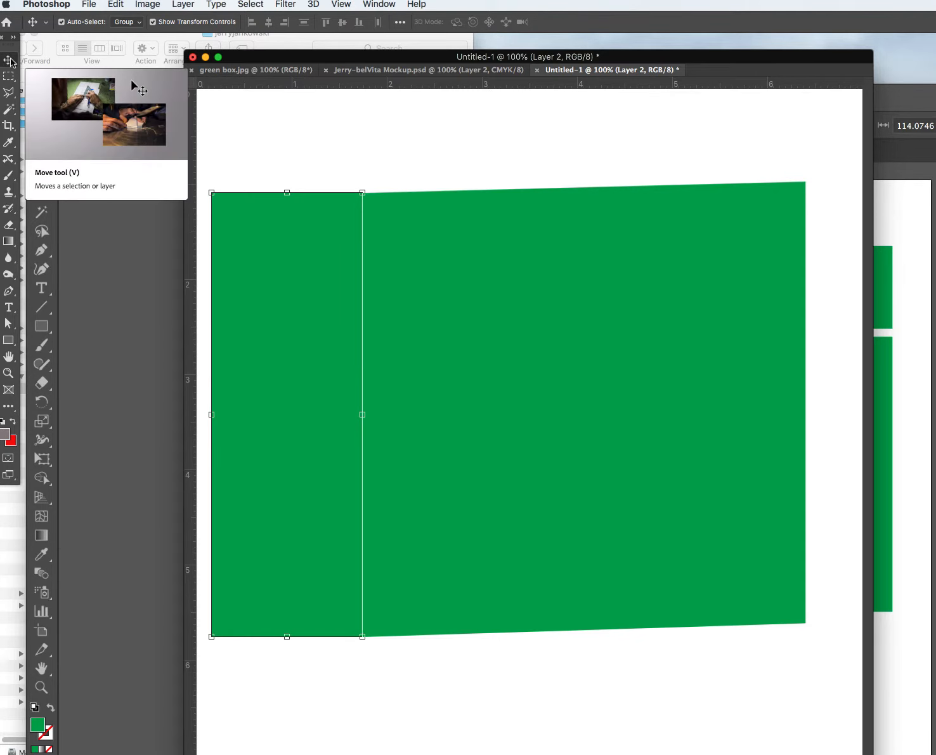
Distort the side rectangle by raising both left corners into a panel skewed about 22°.
{"action": "left_click", "coordinate": [115, 5]}
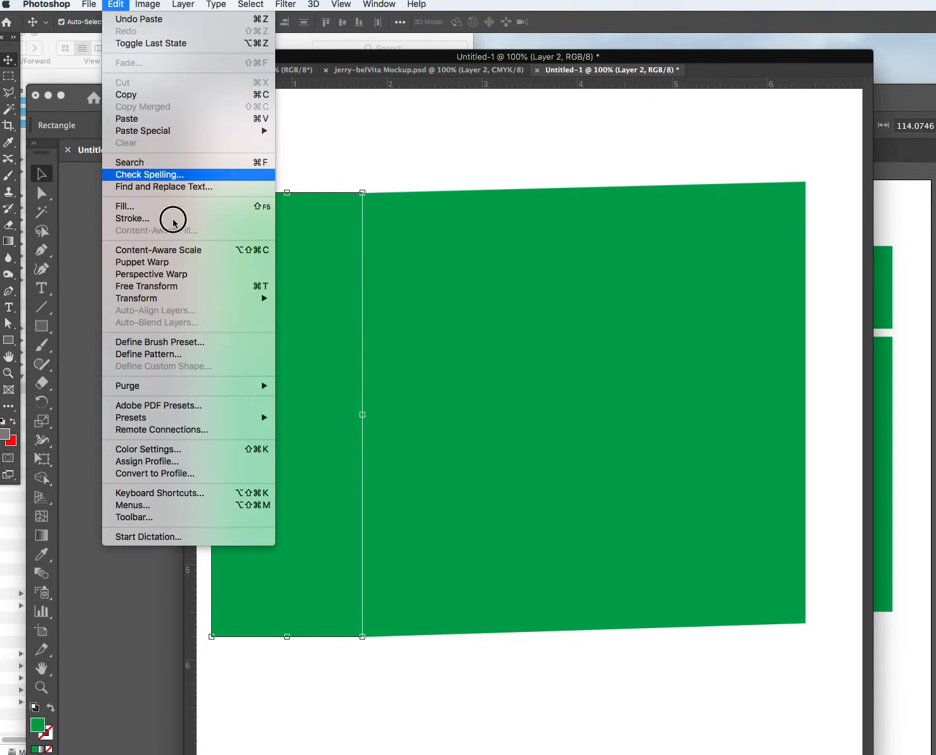
{"action": "mouse_move", "coordinate": [196, 302]}
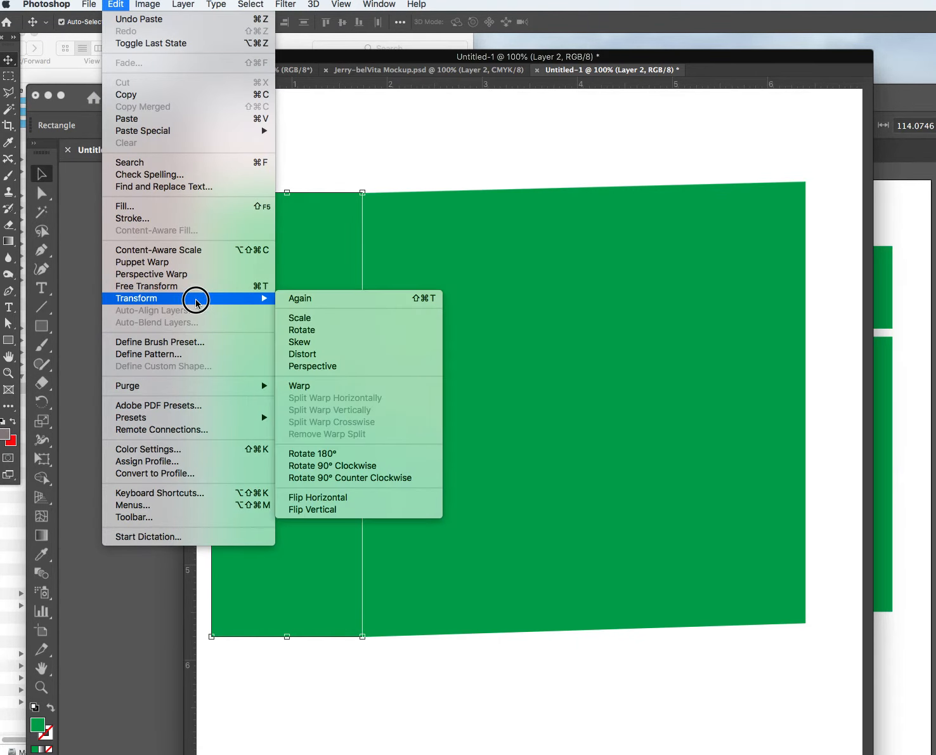
{"action": "left_click", "coordinate": [337, 353]}
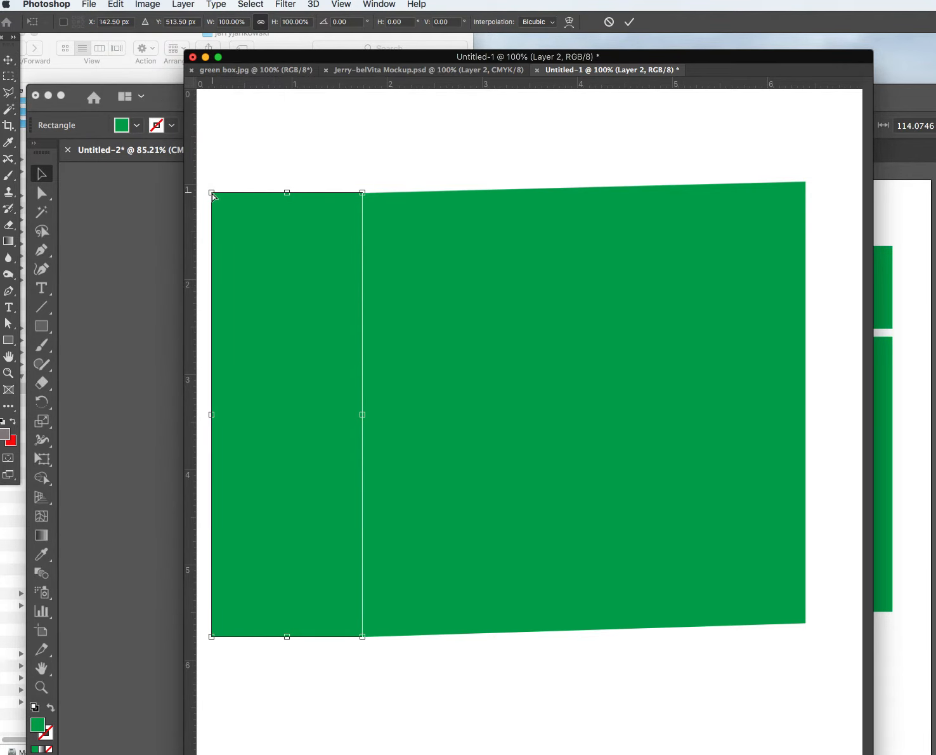
{"action": "left_click_drag", "start_coordinate": [213, 194], "coordinate": [216, 170]}
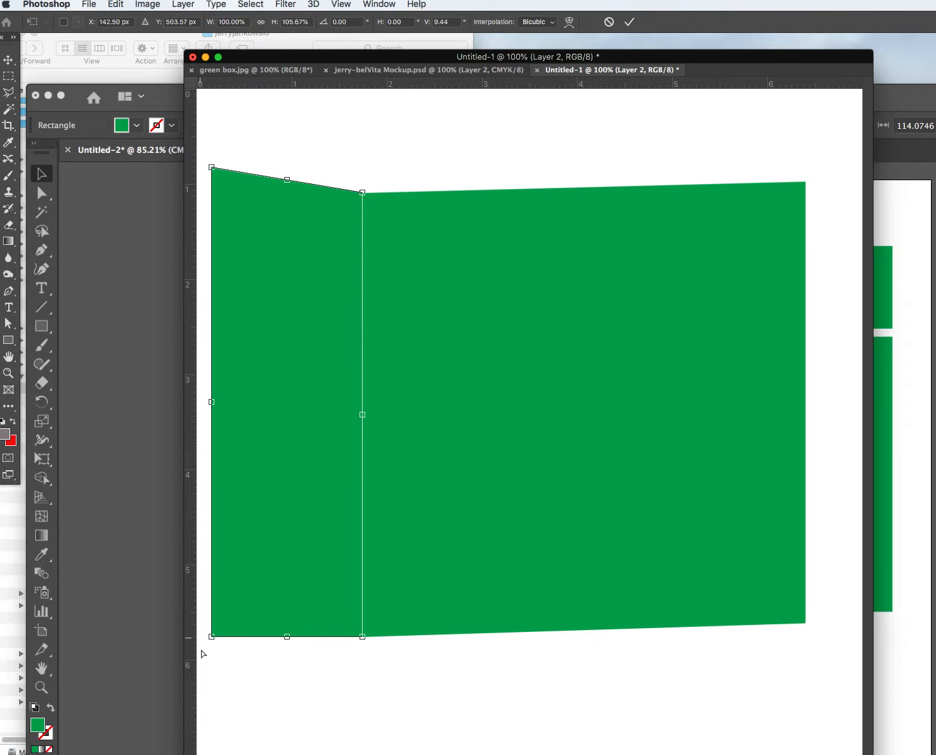
{"action": "left_click_drag", "start_coordinate": [213, 638], "coordinate": [216, 602]}
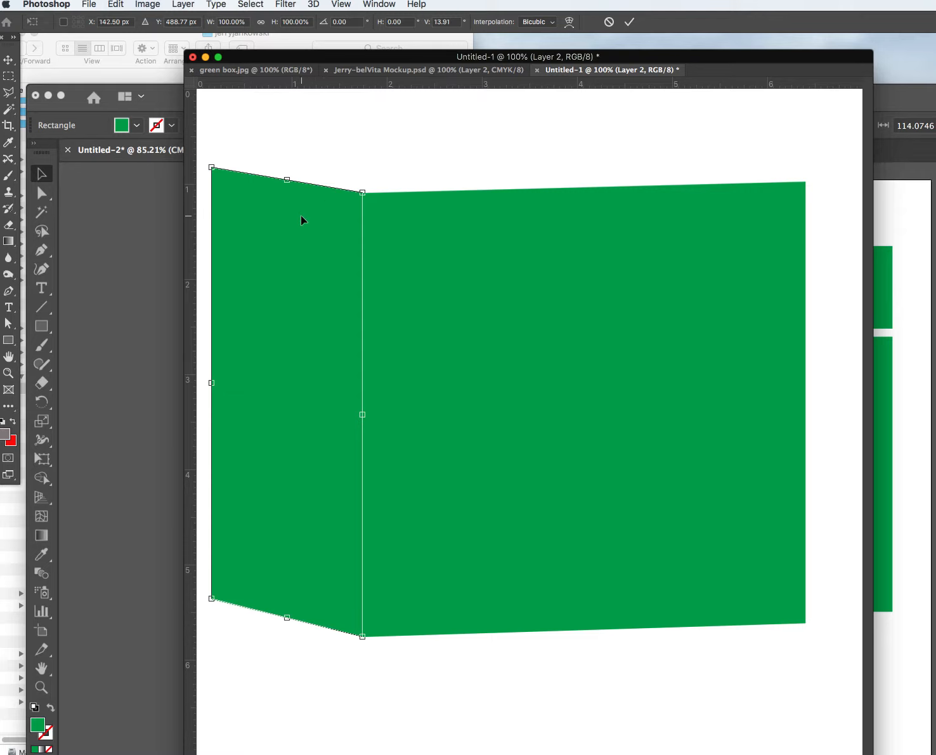
{"action": "left_click", "coordinate": [213, 600]}
{"action": "left_click_drag", "start_coordinate": [212, 600], "coordinate": [214, 578]}
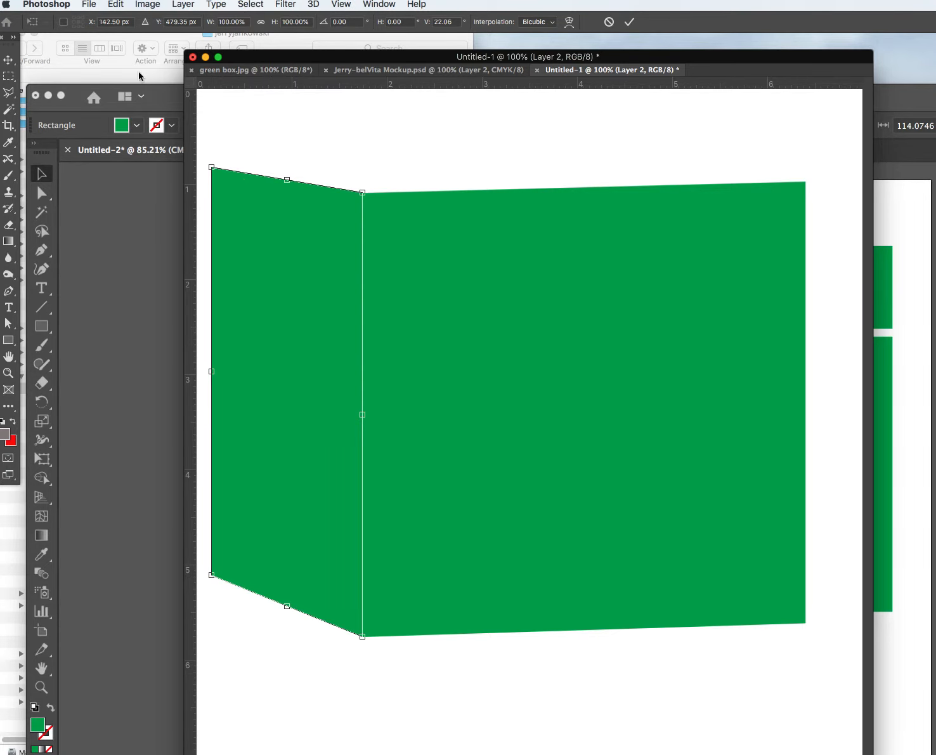
{"action": "key", "text": "Return"}
{"action": "left_click", "coordinate": [349, 125]}
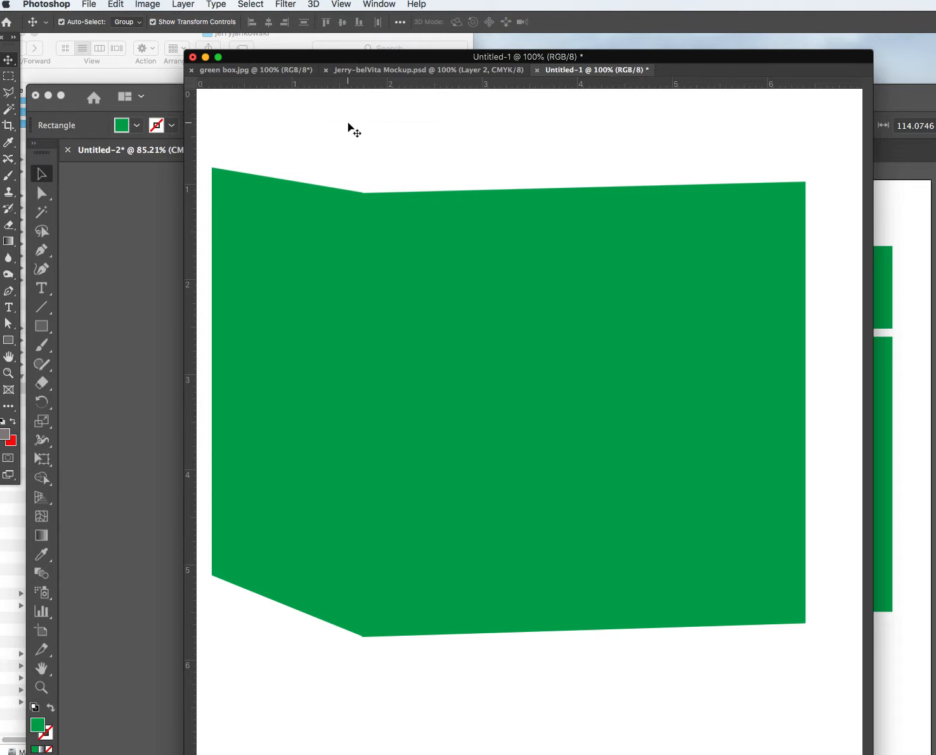
Try narrowing the left side panel, then undo the width change.
{"action": "left_click", "coordinate": [333, 224]}
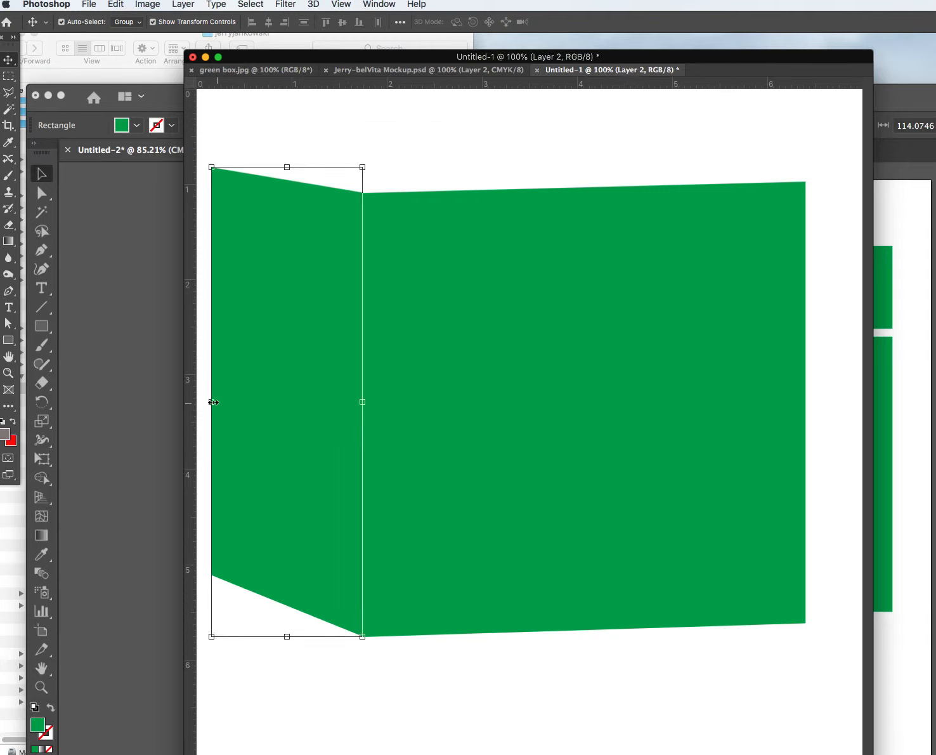
{"action": "left_click_drag", "start_coordinate": [213, 402], "coordinate": [240, 402]}
{"action": "key", "text": "super+z"}
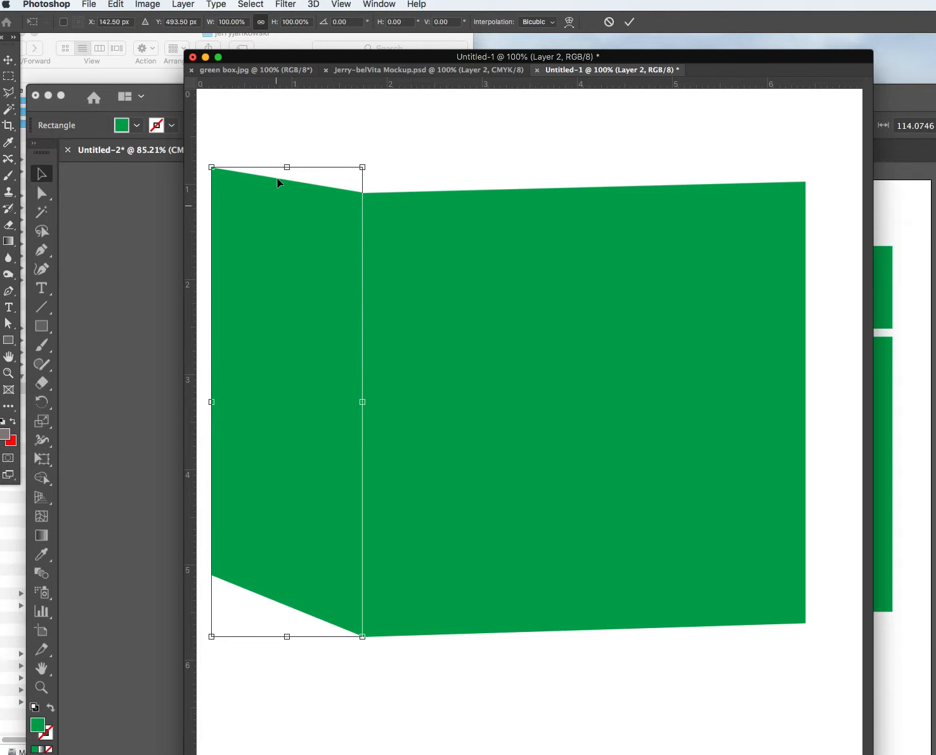
{"action": "key", "text": "Return"}
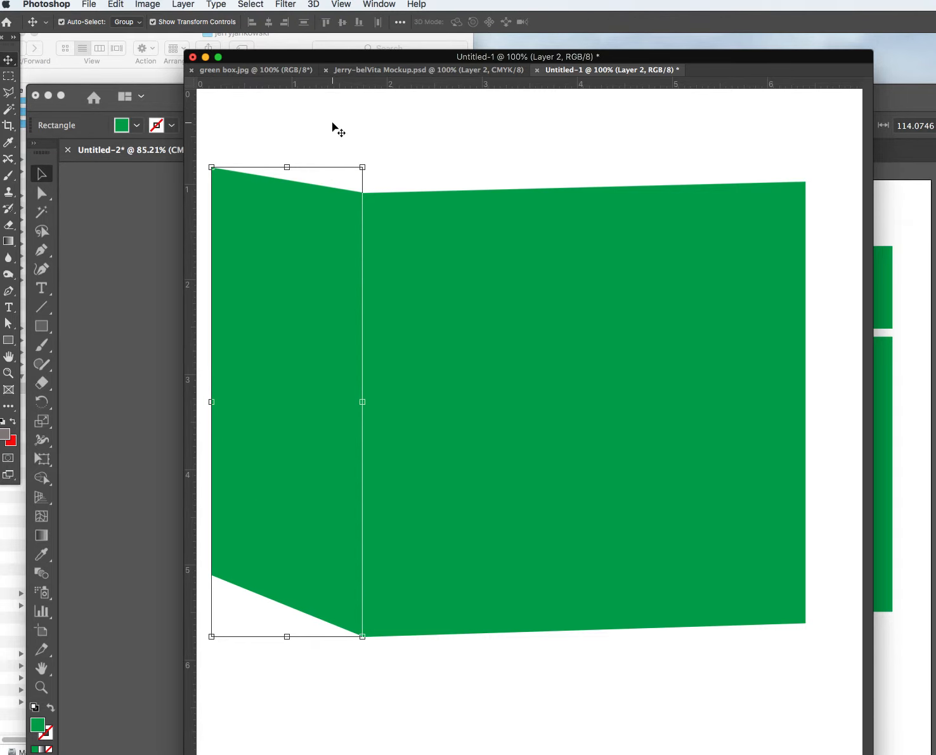
{"action": "left_click", "coordinate": [334, 129]}
Transform the side panel by pulling its left edge inward, committing a -4.0° vertical skew.
{"action": "left_click", "coordinate": [215, 170]}
{"action": "left_click", "coordinate": [115, 5]}
{"action": "mouse_move", "coordinate": [190, 298]}
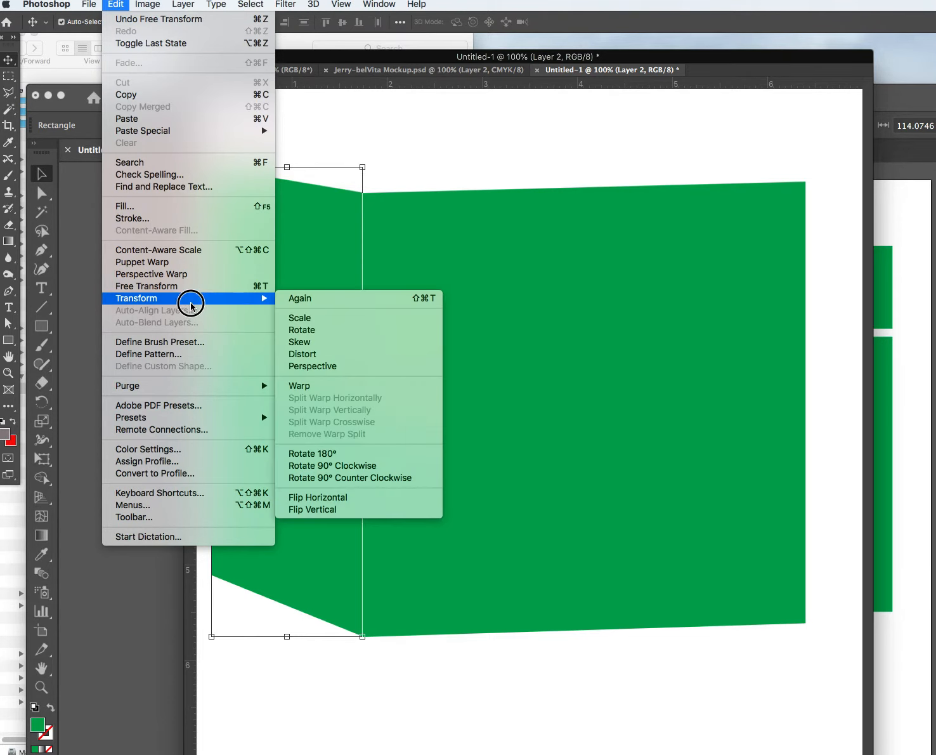
{"action": "left_click", "coordinate": [304, 356]}
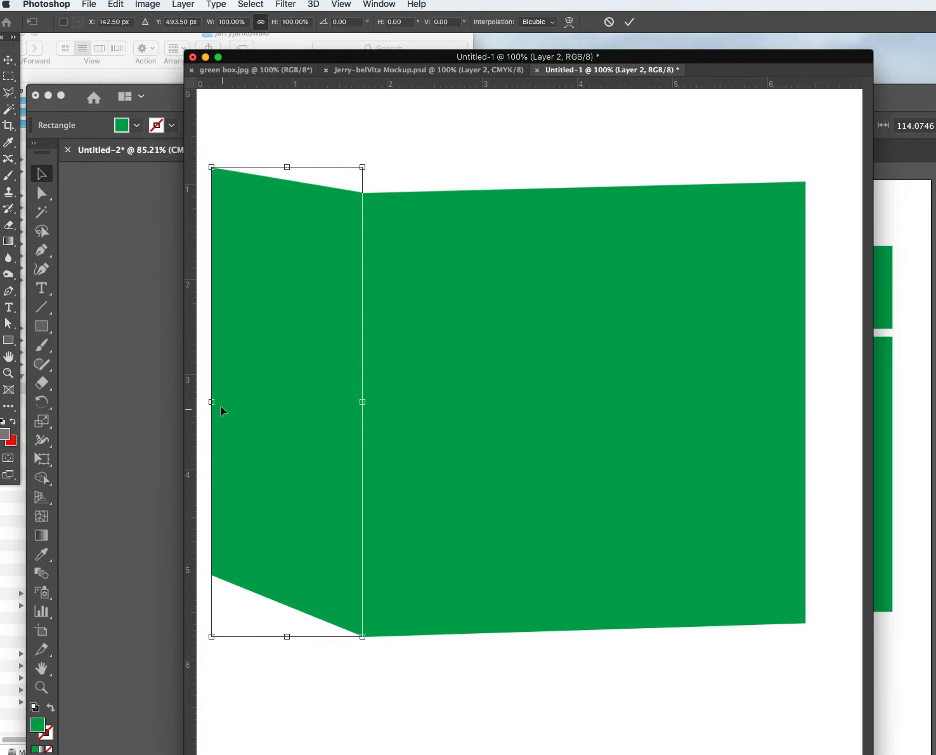
{"action": "left_click_drag", "start_coordinate": [213, 405], "coordinate": [289, 411]}
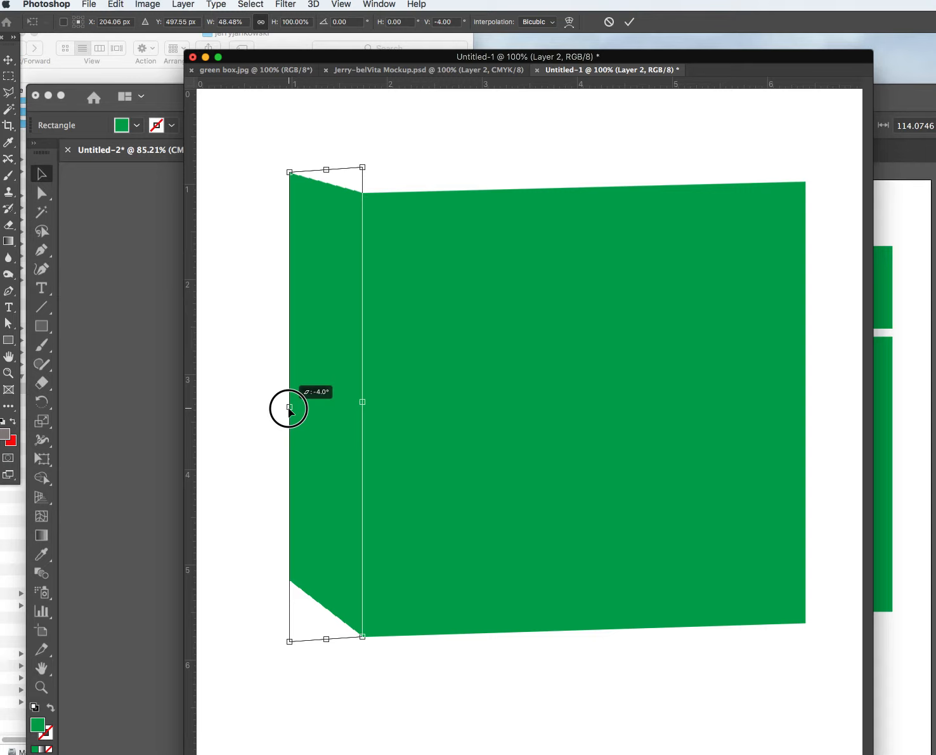
{"action": "left_click_drag", "start_coordinate": [290, 409], "coordinate": [289, 409]}
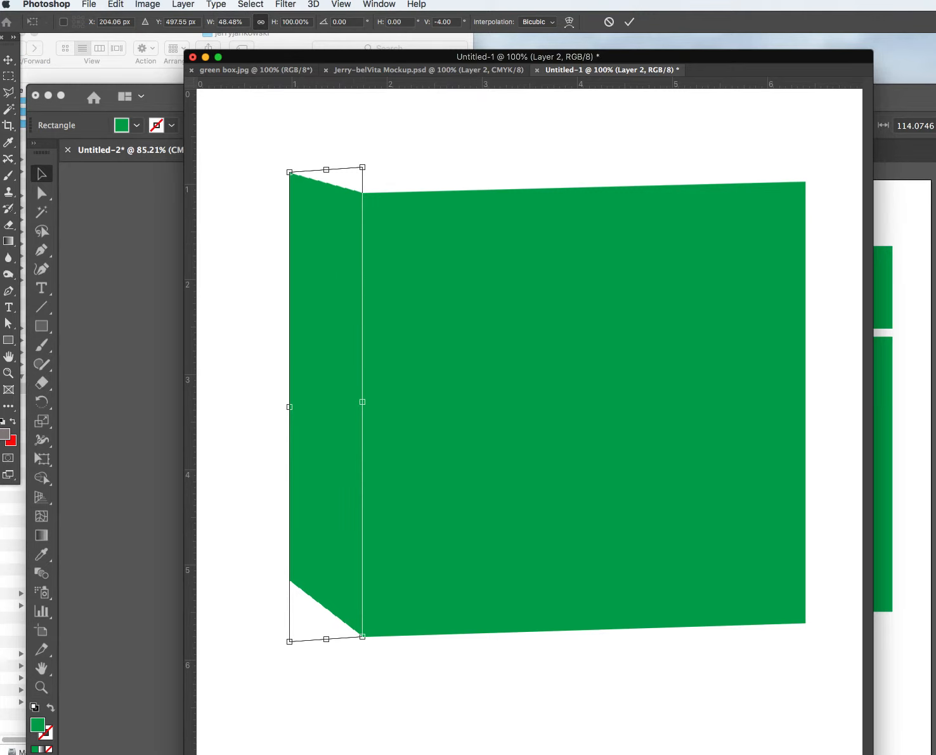
{"action": "key", "text": "Return"}
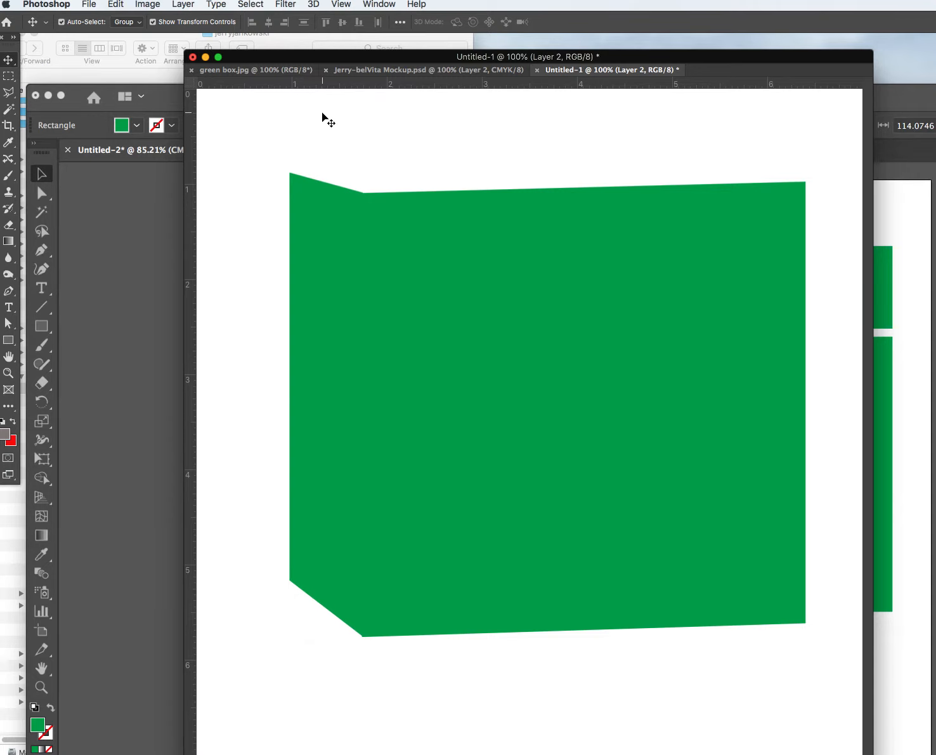
Copy the wide top rectangle from Illustrator and paste it into Photoshop as pixels on Layer 3.
{"action": "left_click", "coordinate": [885, 223]}
{"action": "left_click", "coordinate": [860, 255]}
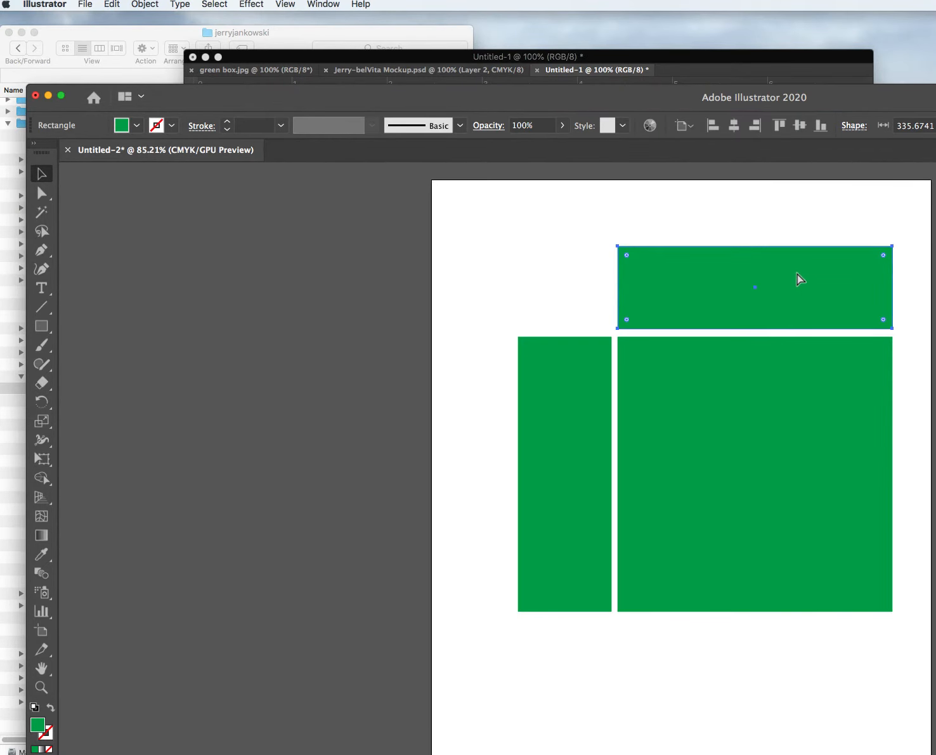
{"action": "key", "text": "super+c"}
{"action": "left_click", "coordinate": [491, 58]}
{"action": "key", "text": "super+v"}
{"action": "left_click", "coordinate": [646, 350]}
Move the pasted green rectangle up above the front face.
{"action": "left_click_drag", "start_coordinate": [564, 379], "coordinate": [608, 155]}
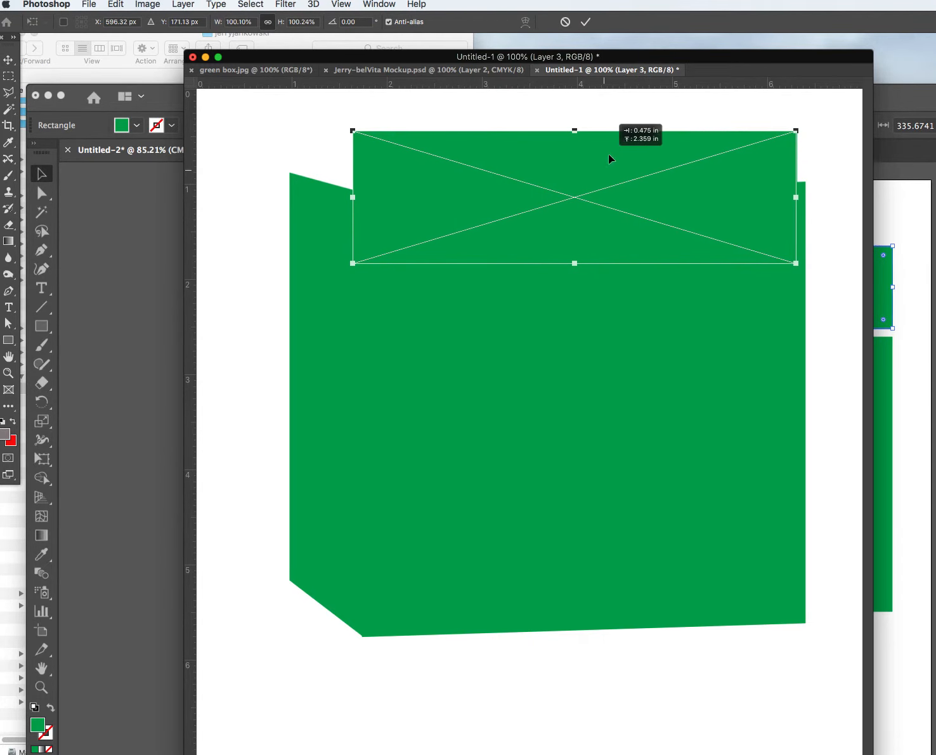
{"action": "left_click_drag", "start_coordinate": [569, 238], "coordinate": [577, 162]}
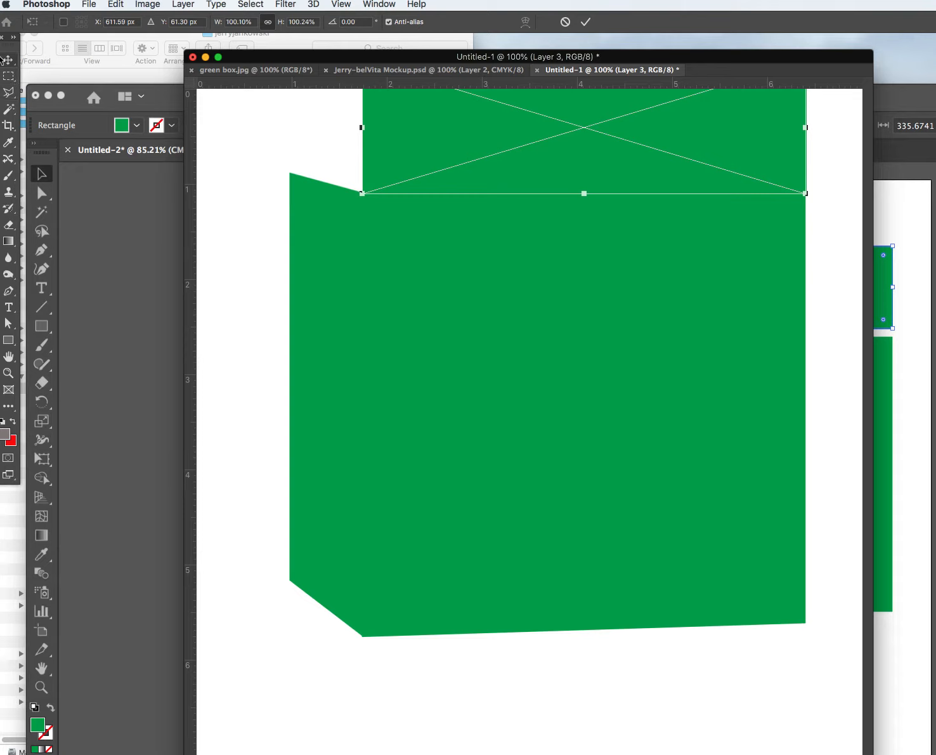
{"action": "left_click", "coordinate": [8, 59]}
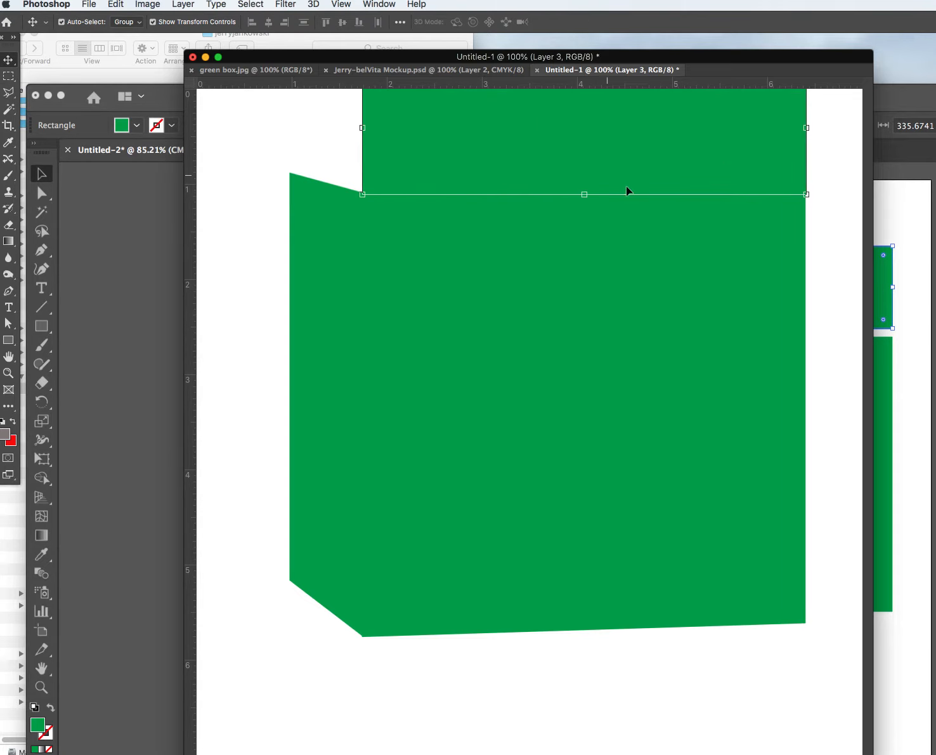
Distort the top panel's bottom-right corner to meet the front face, then shift the box lower.
{"action": "left_click", "coordinate": [117, 3]}
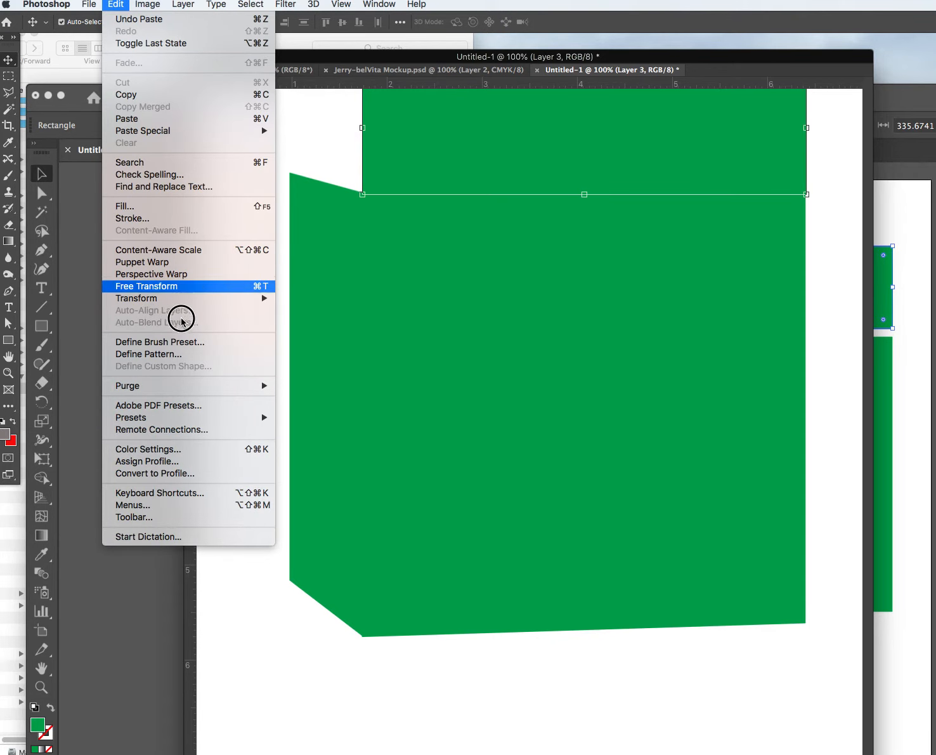
{"action": "left_click", "coordinate": [284, 329]}
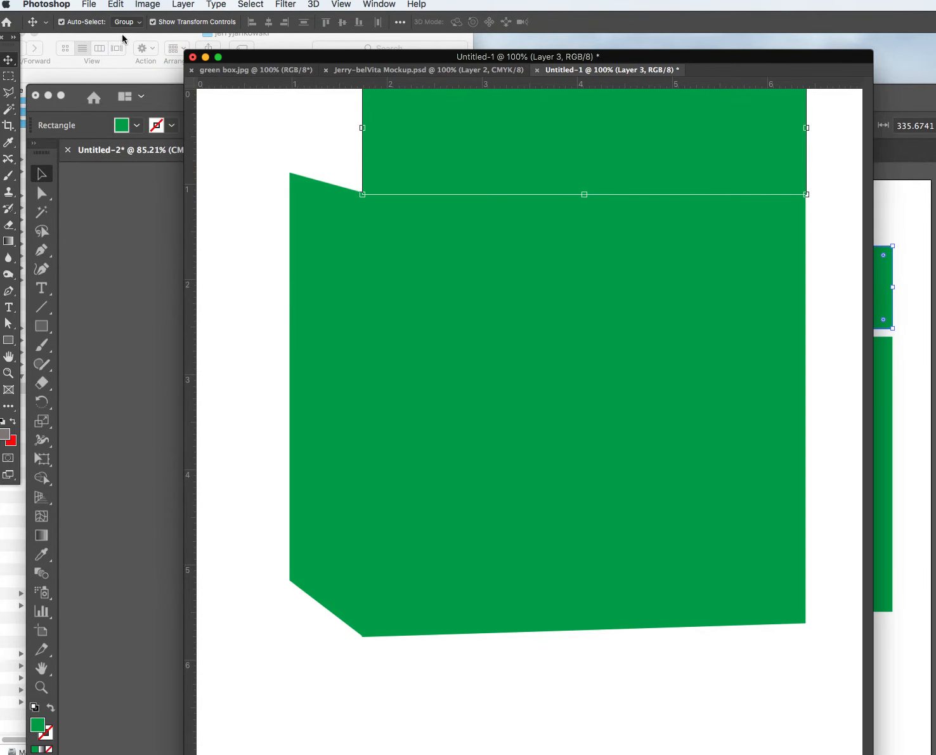
{"action": "left_click", "coordinate": [121, 5]}
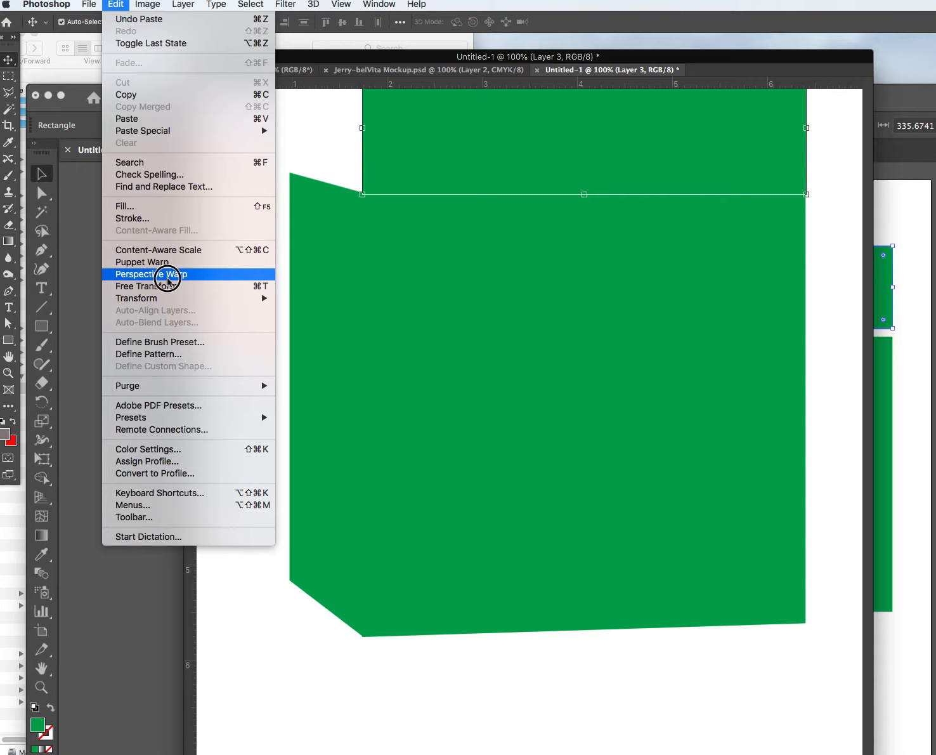
{"action": "mouse_move", "coordinate": [142, 298]}
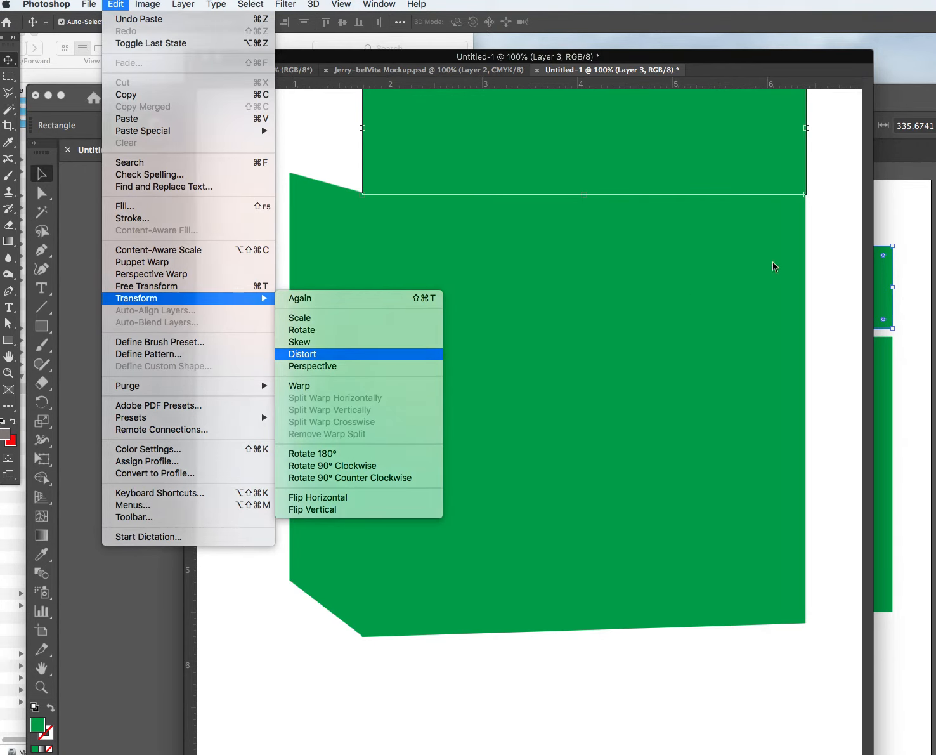
{"action": "left_click", "coordinate": [305, 354]}
{"action": "mouse_move", "coordinate": [808, 196]}
{"action": "left_mouse_down"}
{"action": "mouse_move", "coordinate": [807, 153]}
{"action": "mouse_move", "coordinate": [805, 182]}
{"action": "left_mouse_up"}
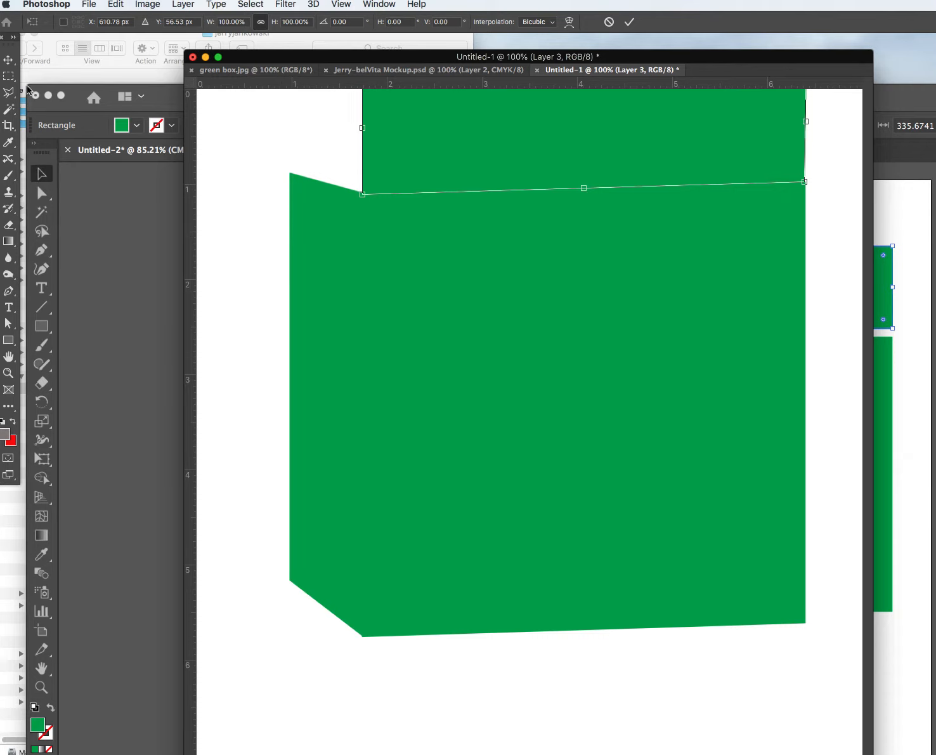
{"action": "left_click", "coordinate": [13, 61]}
{"action": "left_click_drag", "start_coordinate": [249, 124], "coordinate": [678, 389]}
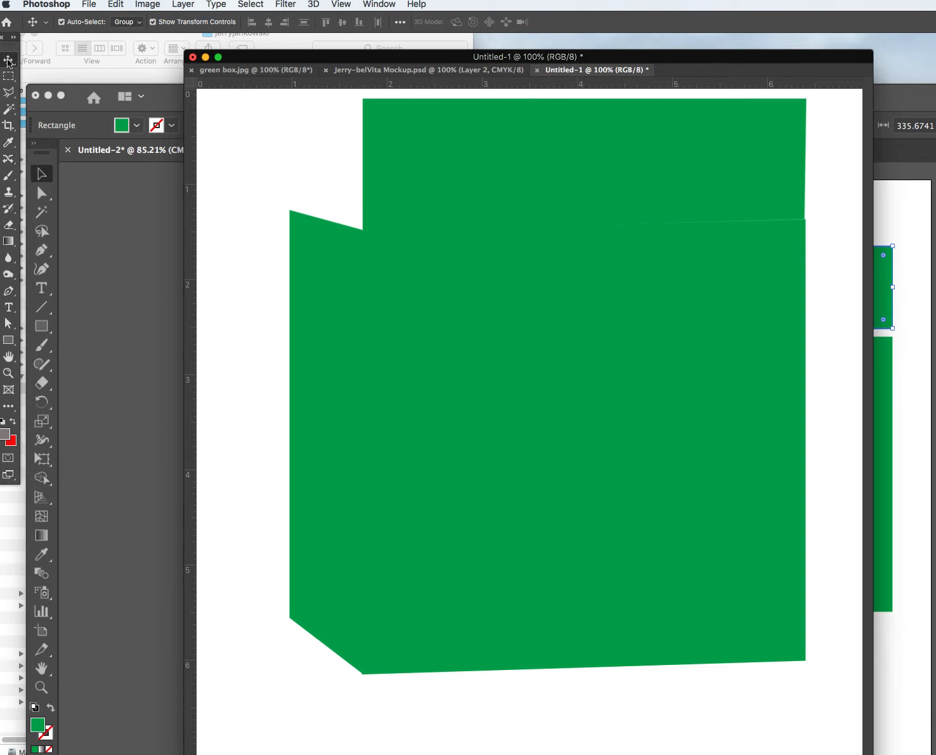
Distort the top panel's corners into a slanted parallelogram lid.
{"action": "left_click", "coordinate": [380, 121]}
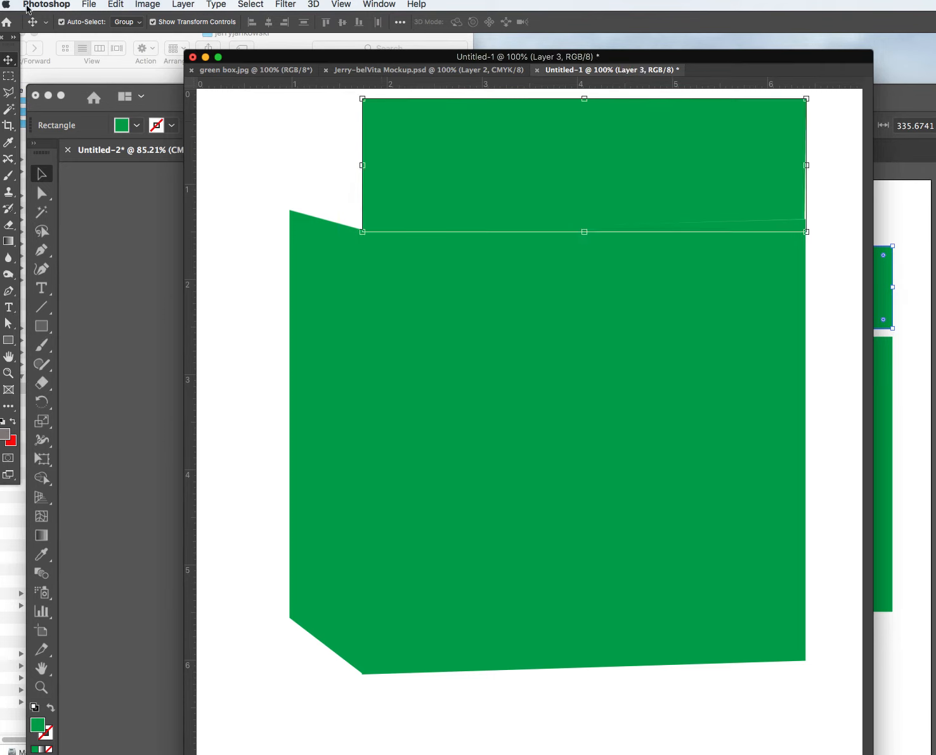
{"action": "left_click", "coordinate": [117, 5]}
{"action": "mouse_move", "coordinate": [168, 299]}
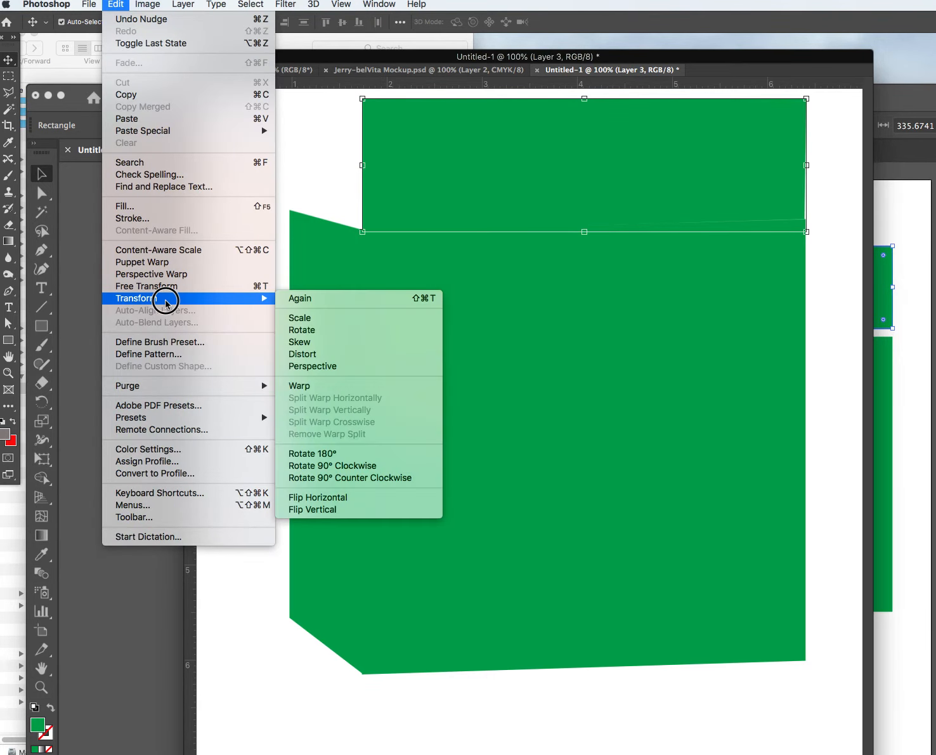
{"action": "left_click", "coordinate": [323, 354]}
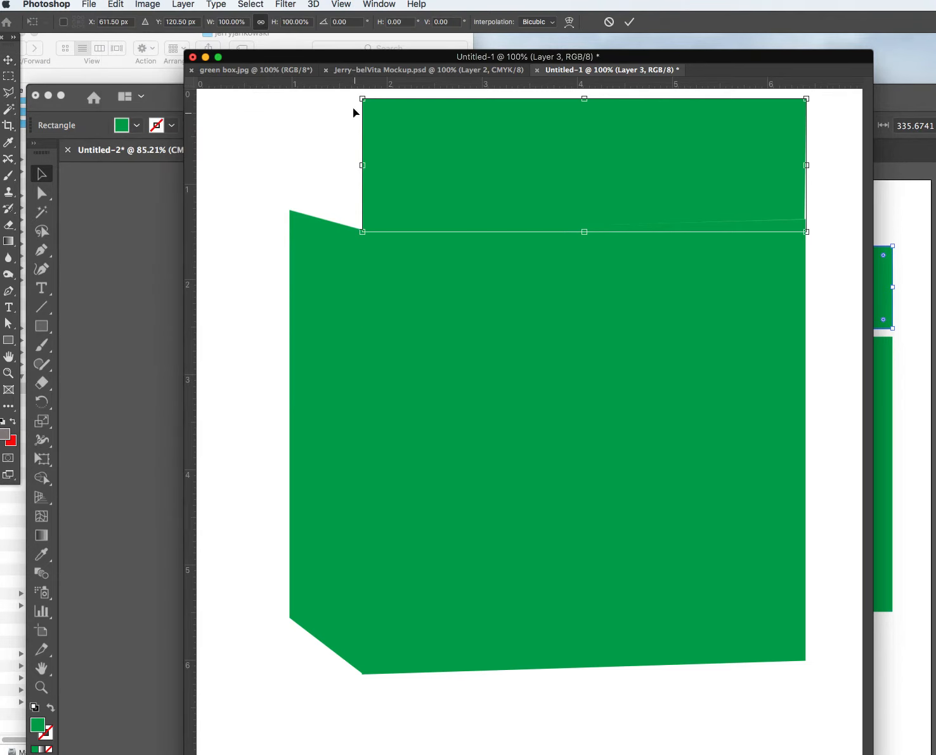
{"action": "left_click_drag", "start_coordinate": [363, 100], "coordinate": [290, 210]}
{"action": "left_click_drag", "start_coordinate": [807, 101], "coordinate": [702, 212]}
{"action": "mouse_move", "coordinate": [807, 232]}
{"action": "left_mouse_down"}
{"action": "mouse_move", "coordinate": [803, 203]}
{"action": "mouse_move", "coordinate": [804, 219]}
{"action": "left_mouse_up"}
{"action": "left_click_drag", "start_coordinate": [702, 214], "coordinate": [629, 203]}
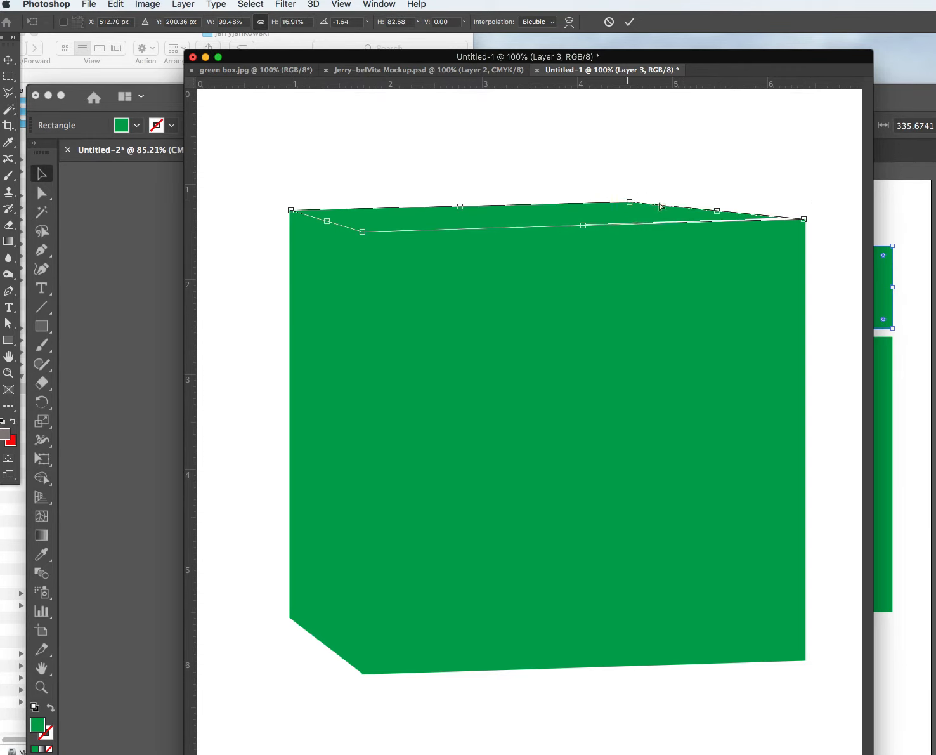
{"action": "left_click_drag", "start_coordinate": [805, 222], "coordinate": [834, 223]}
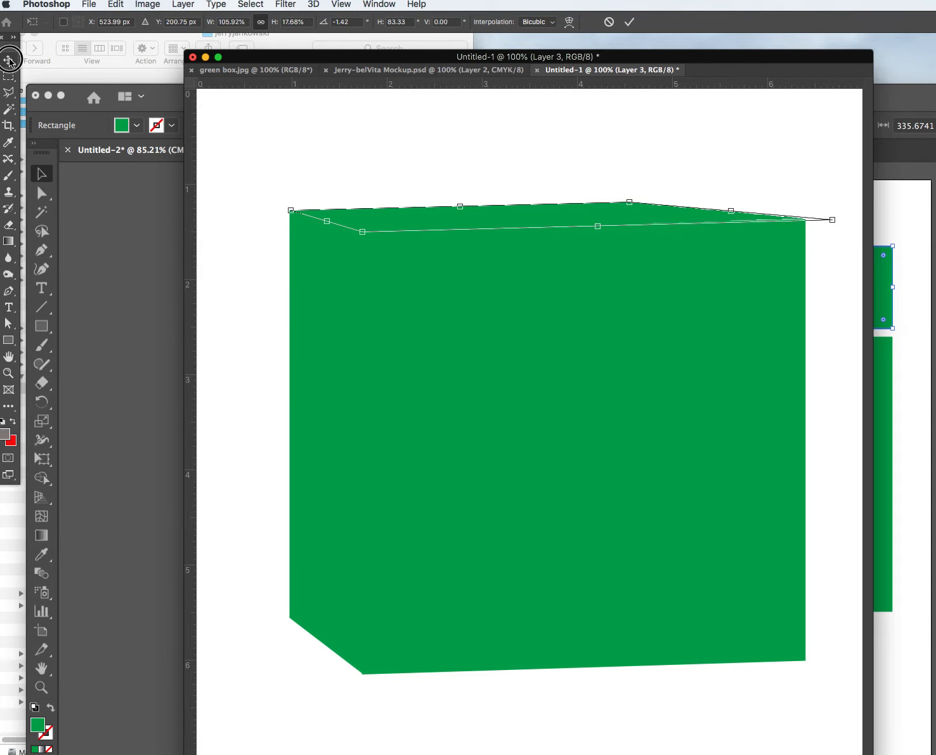
{"action": "key", "text": "Return"}
{"action": "left_click", "coordinate": [314, 155]}
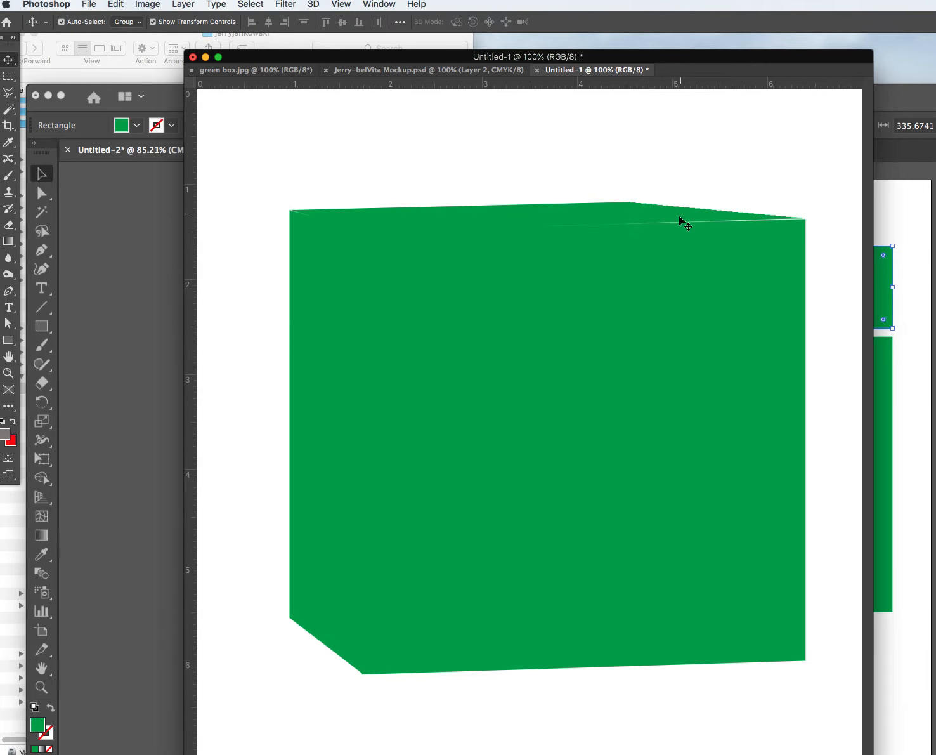
Widen the lid slightly from its right corner and commit the resize.
{"action": "left_click", "coordinate": [679, 215]}
{"action": "left_click_drag", "start_coordinate": [802, 217], "coordinate": [809, 218]}
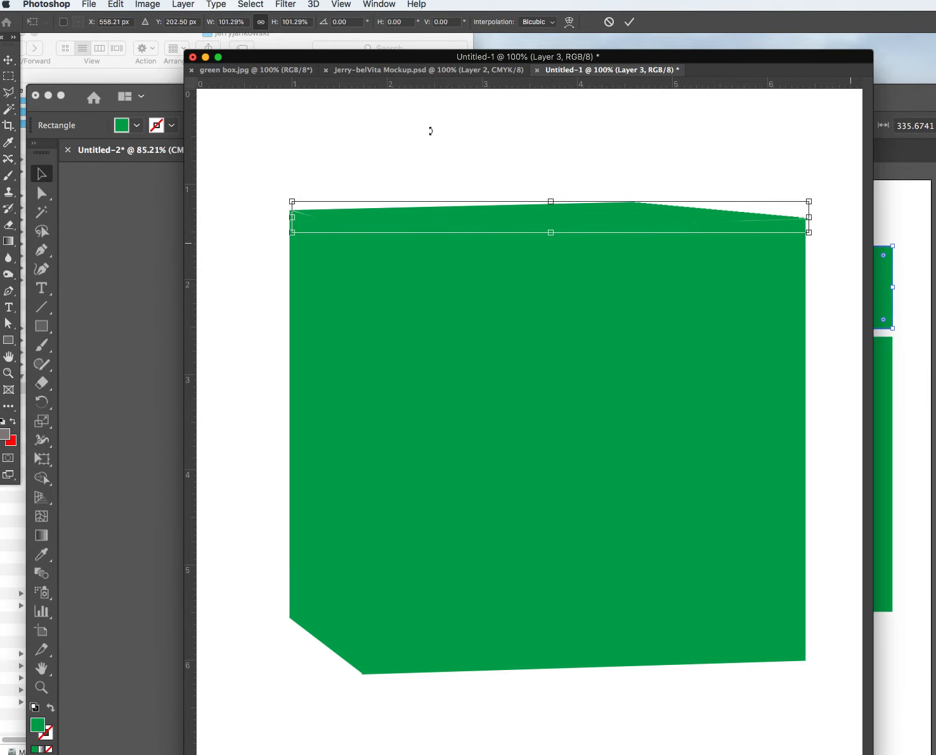
{"action": "key", "text": "Return"}
{"action": "left_click", "coordinate": [352, 159]}
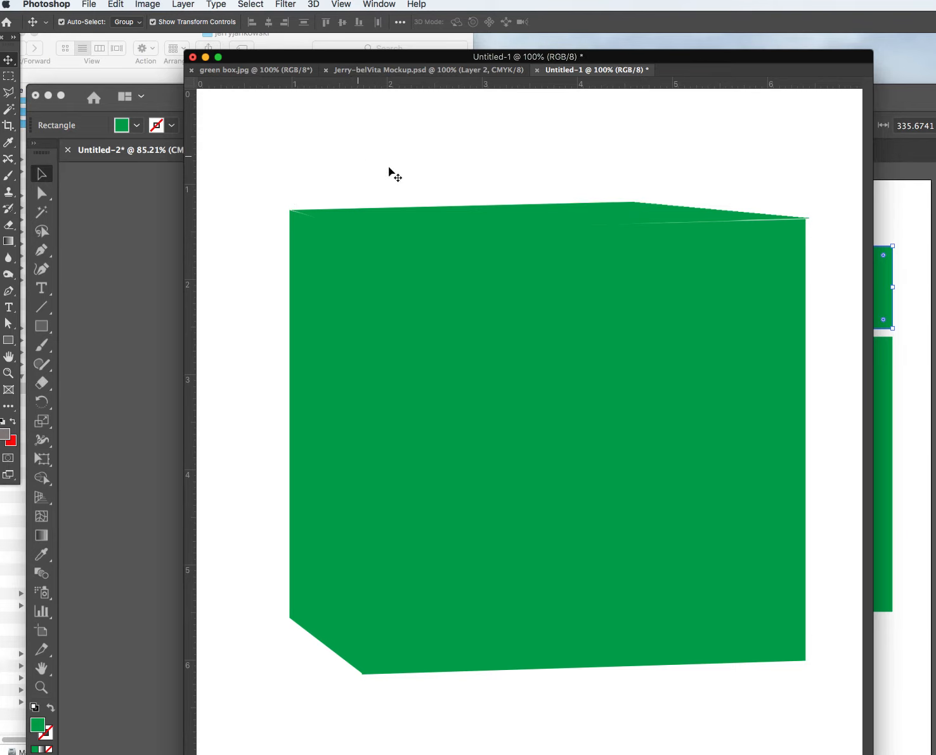
{"action": "left_click", "coordinate": [630, 204]}
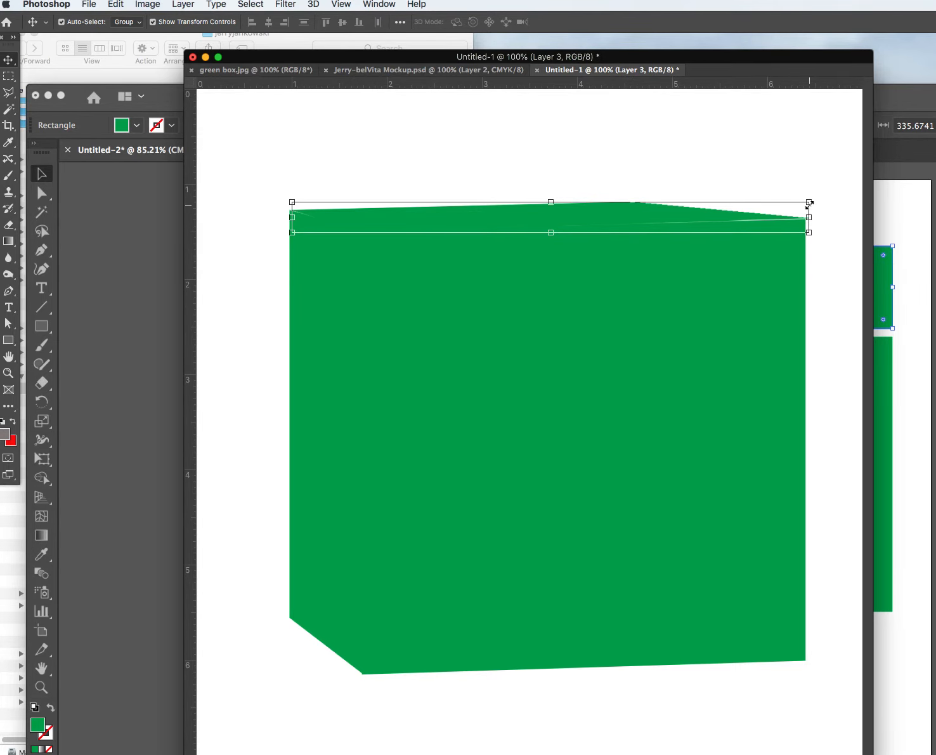
{"action": "left_click_drag", "start_coordinate": [809, 203], "coordinate": [809, 202]}
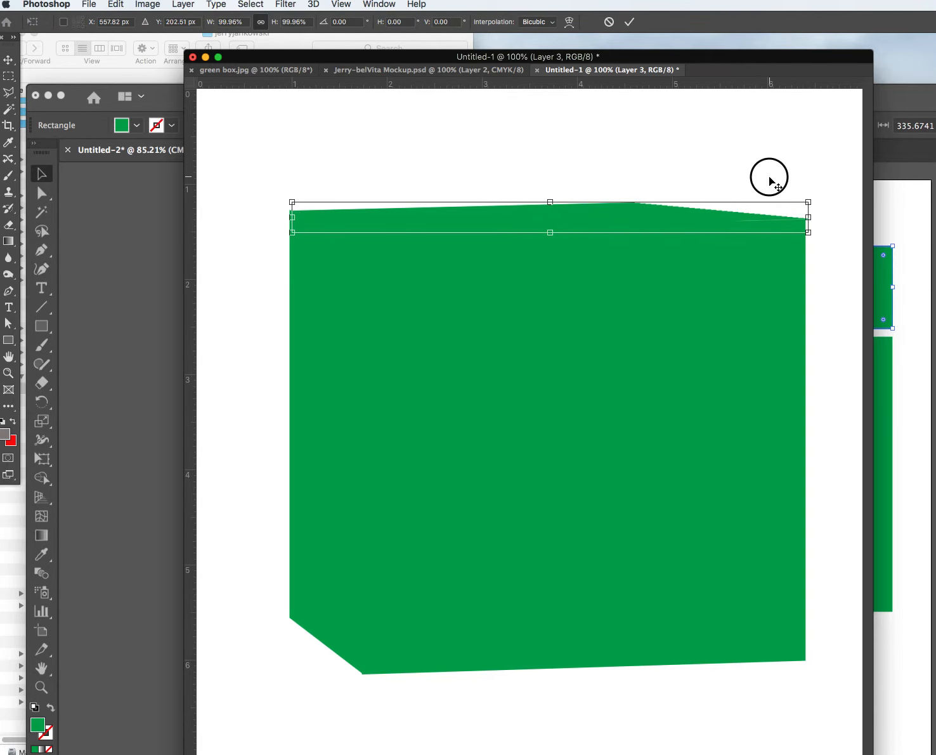
{"action": "left_click", "coordinate": [6, 62]}
{"action": "left_click", "coordinate": [299, 110]}
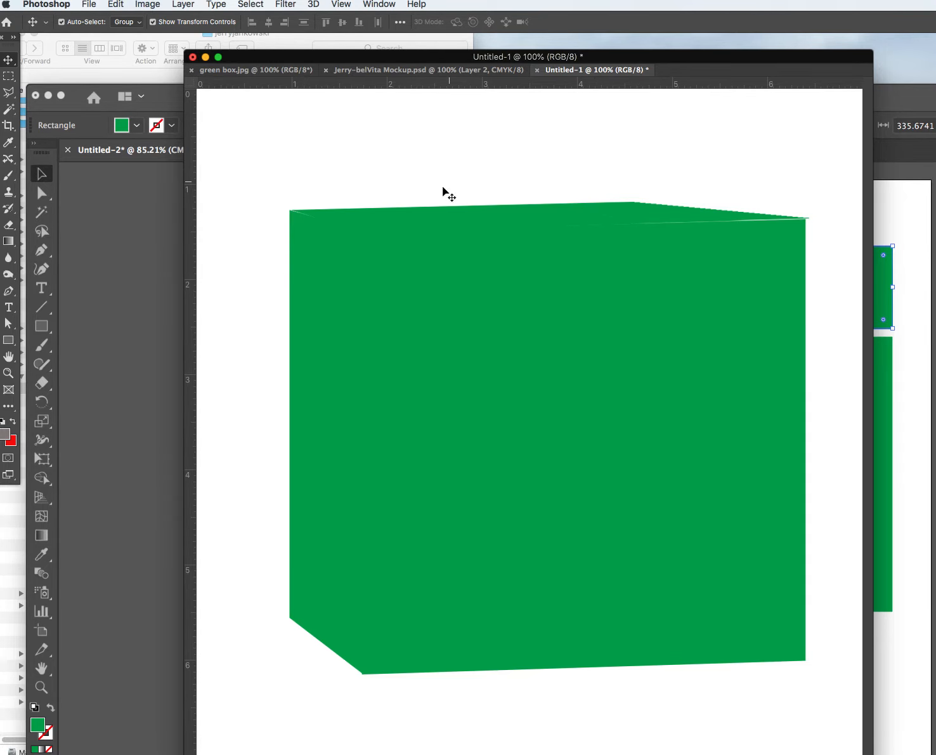
Inspect the box faces, enlarge the document window, and reselect the lid.
{"action": "left_click", "coordinate": [447, 219]}
{"action": "left_click", "coordinate": [519, 309]}
{"action": "left_click", "coordinate": [328, 307]}
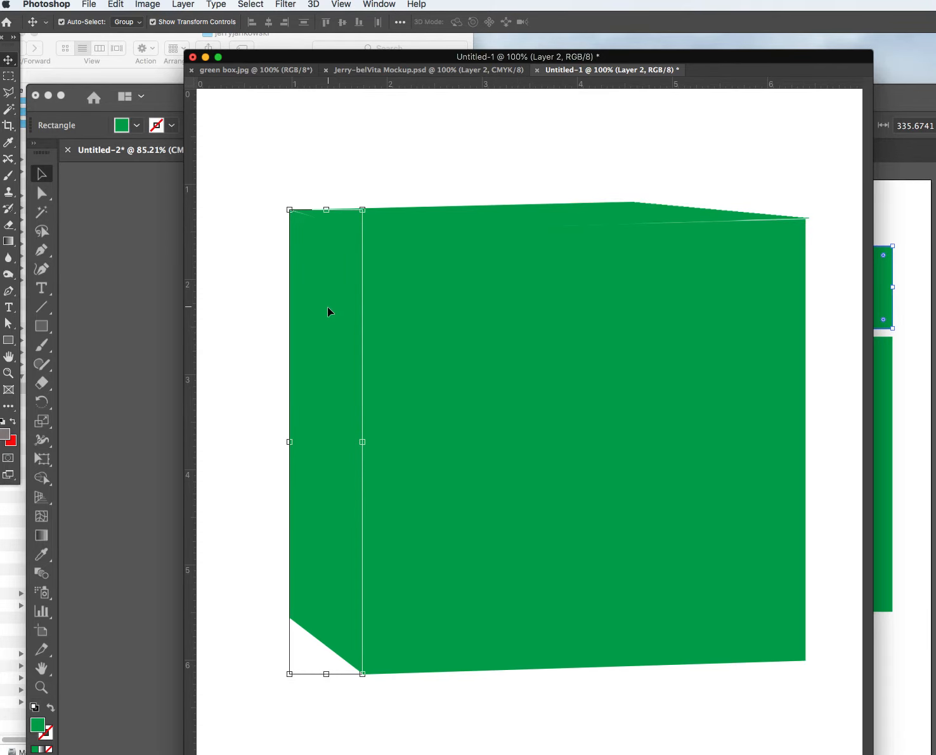
{"action": "double_click", "coordinate": [400, 56]}
{"action": "left_click_drag", "start_coordinate": [400, 54], "coordinate": [402, 54]}
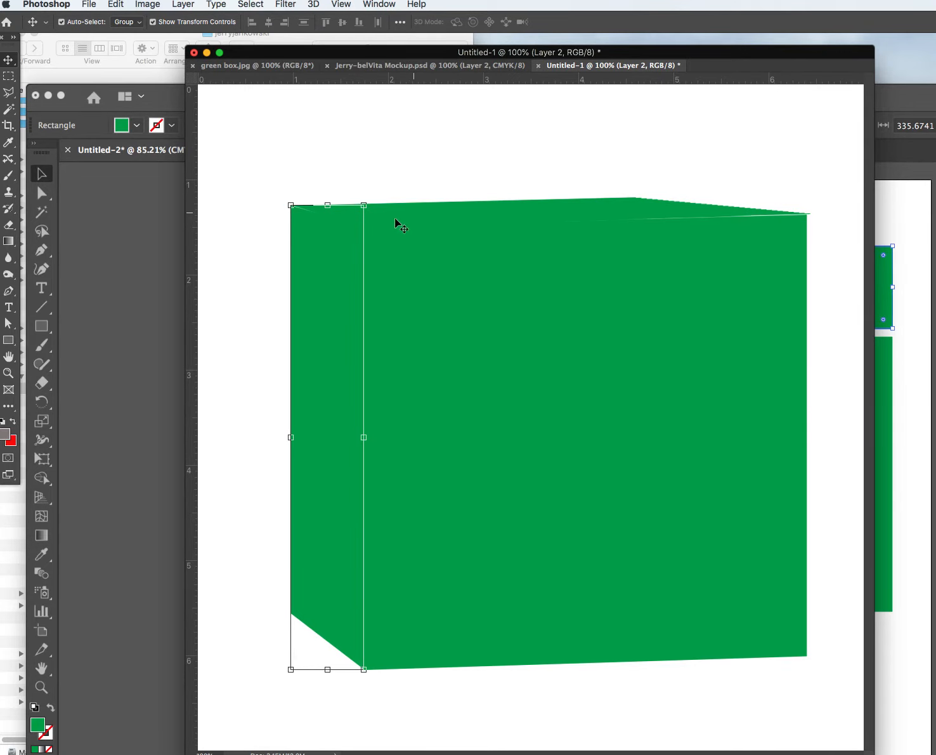
{"action": "left_click", "coordinate": [261, 211]}
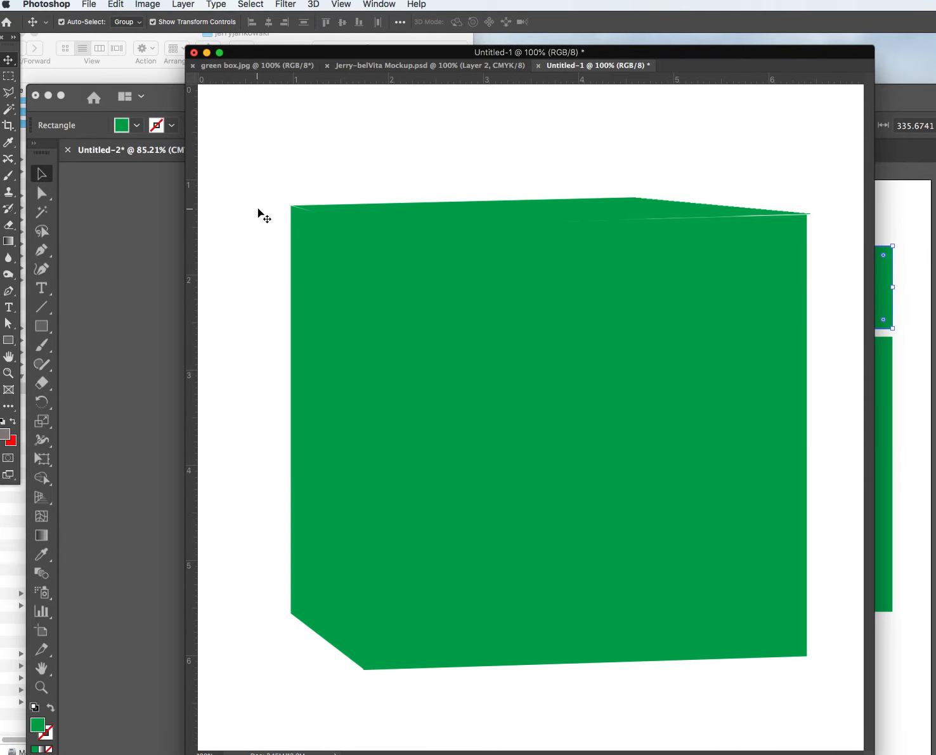
{"action": "left_click", "coordinate": [498, 213]}
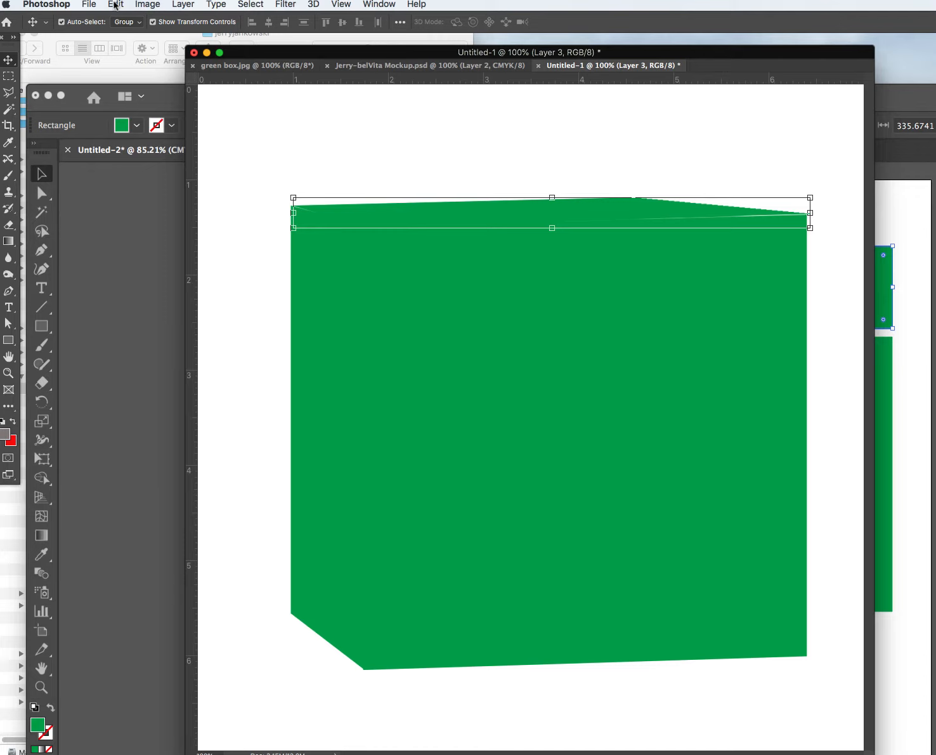
{"action": "left_click", "coordinate": [87, 5]}
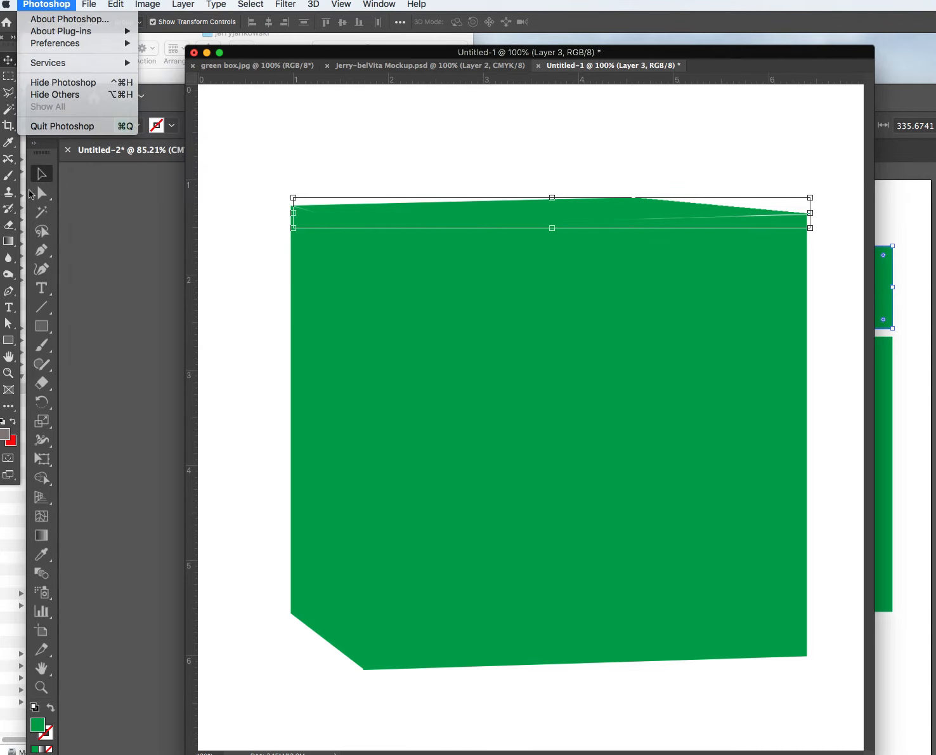
{"action": "left_click", "coordinate": [39, 233]}
Pick the Burn tool and lock Layer 2 and Layer 1.
{"action": "mouse_move", "coordinate": [7, 286]}
{"action": "left_mouse_down"}
{"action": "mouse_move", "coordinate": [63, 272]}
{"action": "mouse_move", "coordinate": [62, 291]}
{"action": "left_mouse_up"}
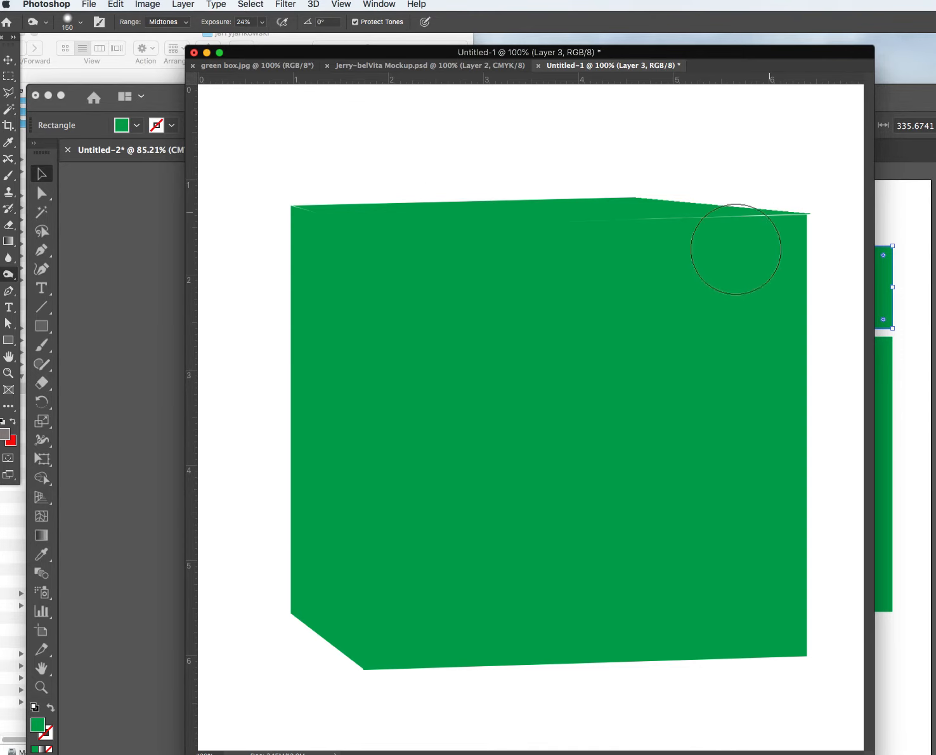
{"action": "left_click_drag", "start_coordinate": [935, 333], "coordinate": [922, 311]}
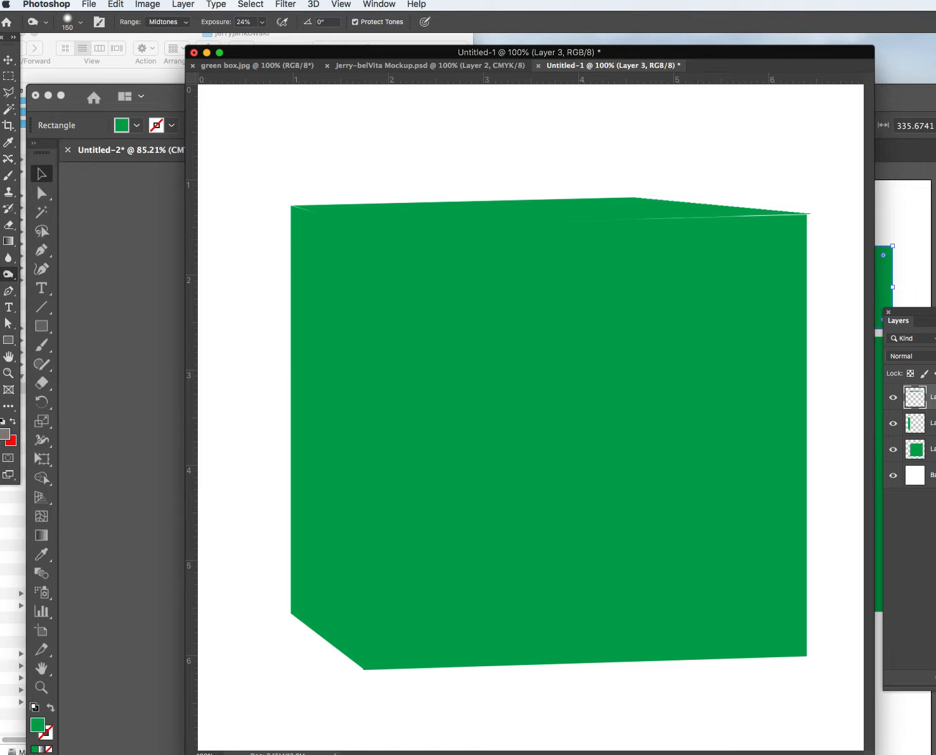
{"action": "left_click", "coordinate": [934, 424]}
{"action": "left_click_drag", "start_coordinate": [916, 316], "coordinate": [827, 290]}
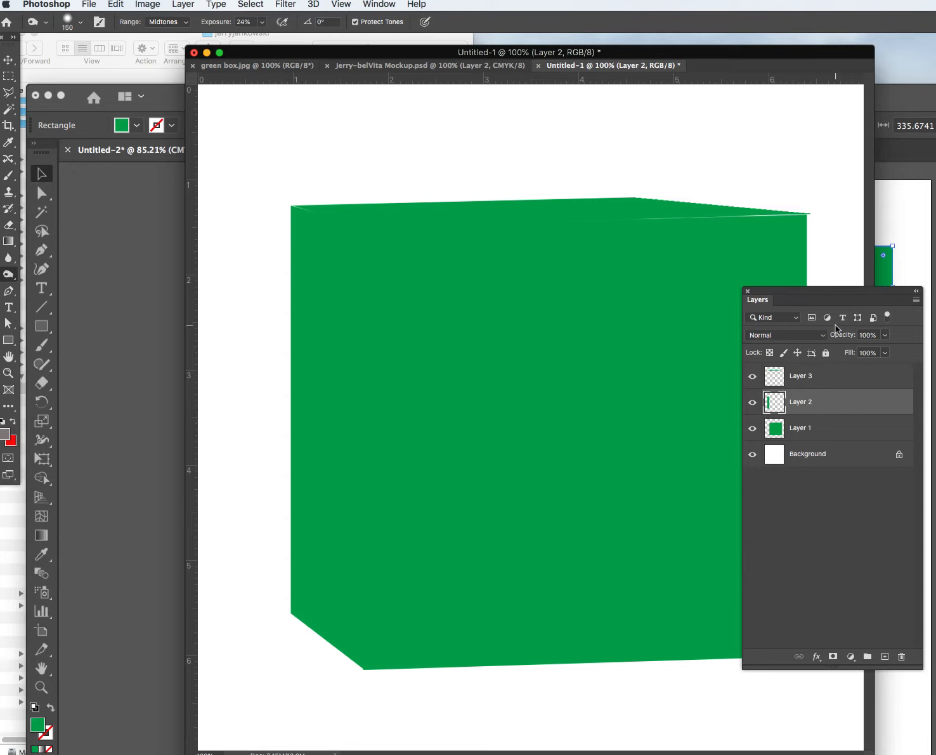
{"action": "left_click", "coordinate": [827, 352]}
{"action": "left_click", "coordinate": [868, 429]}
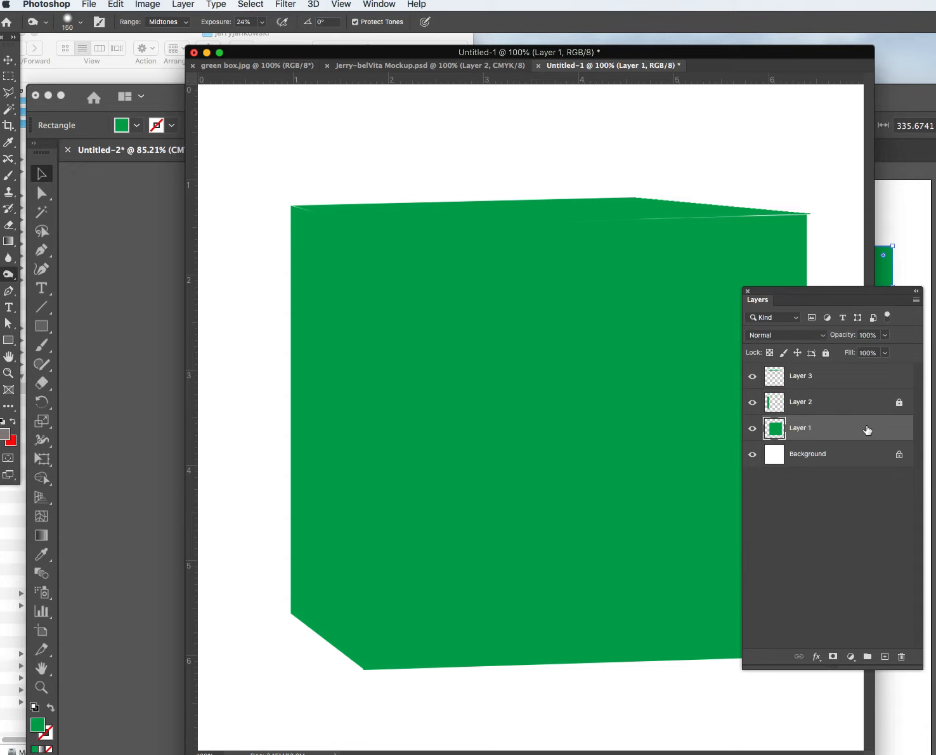
{"action": "left_click", "coordinate": [825, 353]}
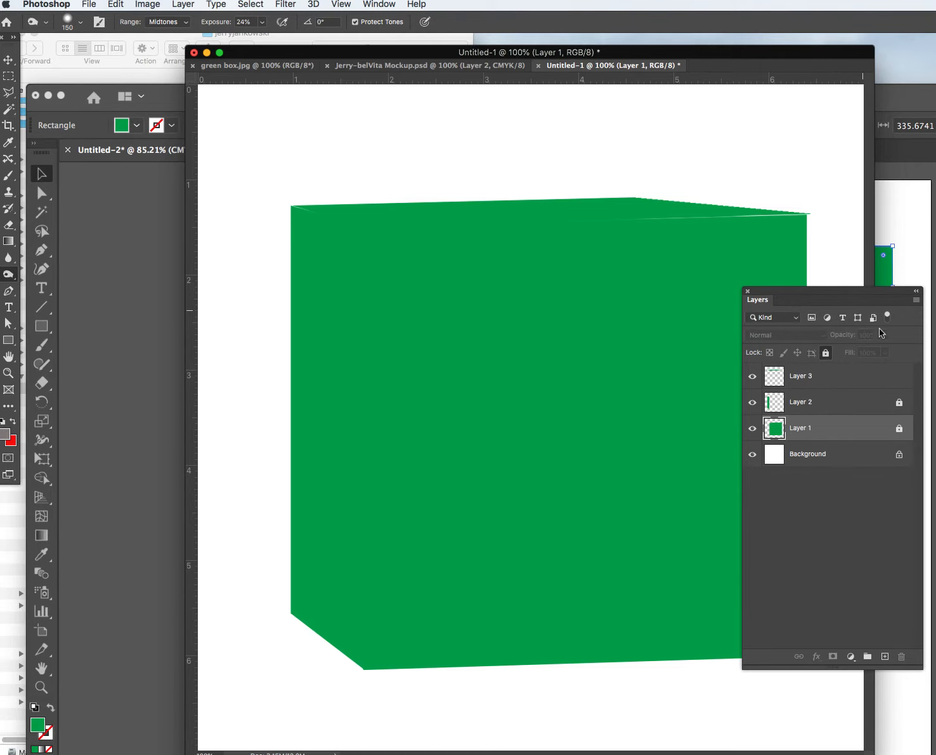
Burn a darker band along the lid on Layer 3, then lock Layer 3.
{"action": "left_click", "coordinate": [862, 374]}
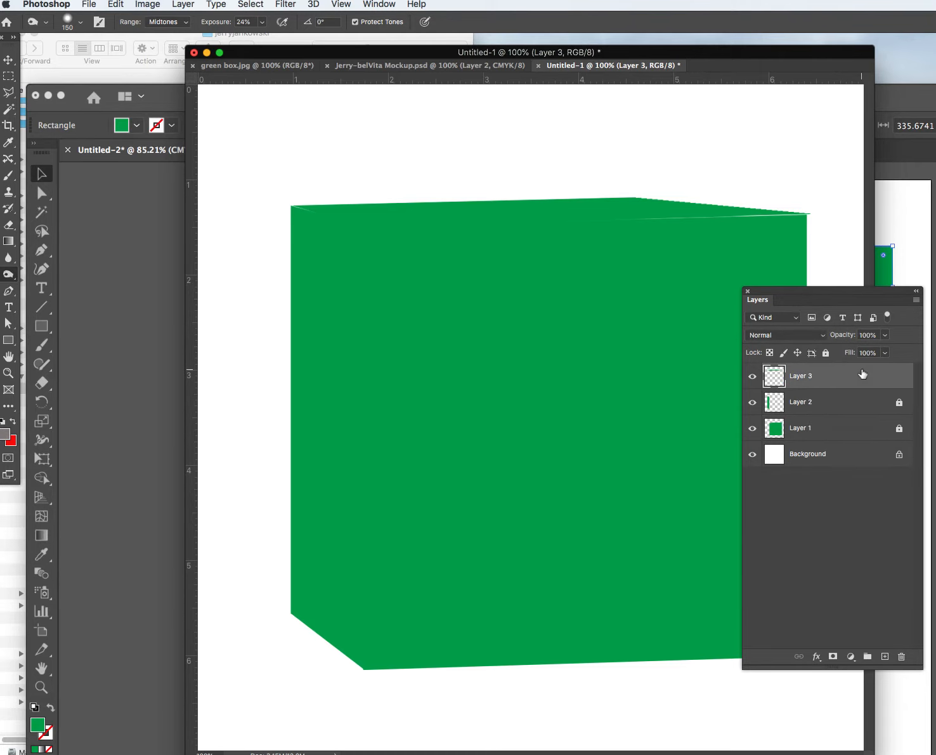
{"action": "left_click", "coordinate": [396, 232]}
{"action": "left_click_drag", "start_coordinate": [396, 233], "coordinate": [729, 228]}
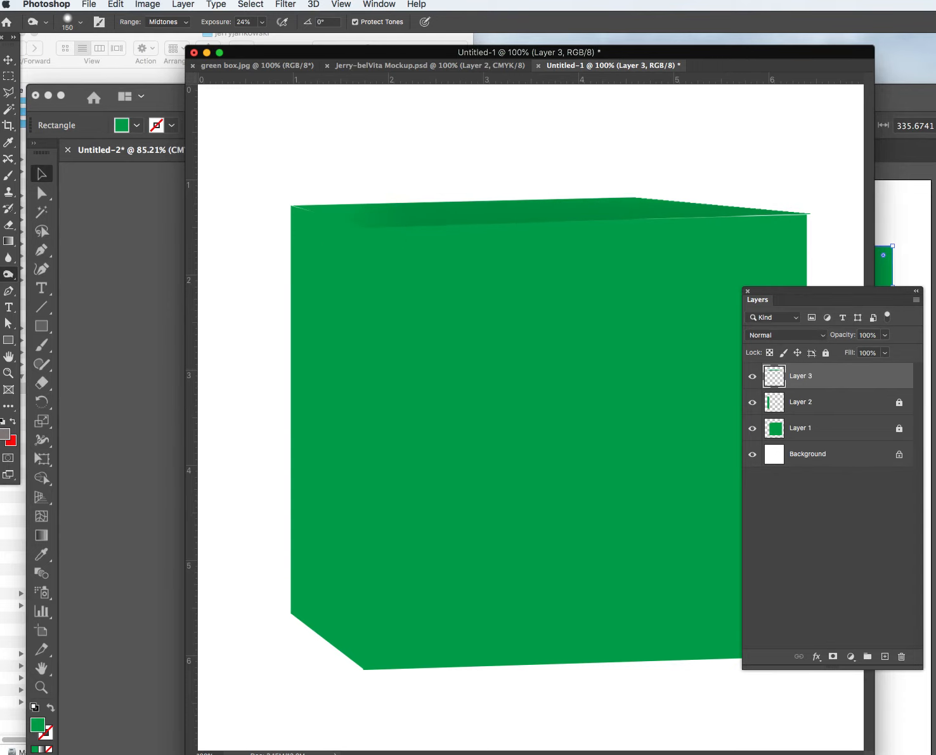
{"action": "left_click_drag", "start_coordinate": [315, 222], "coordinate": [336, 228]}
{"action": "left_click", "coordinate": [826, 353]}
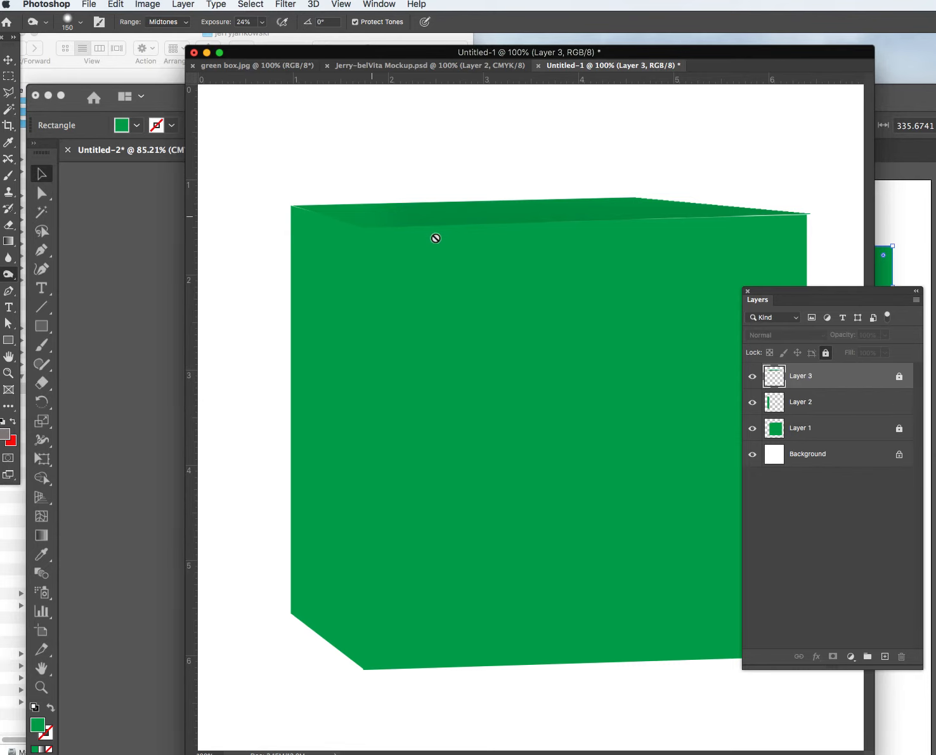
On Layer 2, burn the left side face darker from top to bottom, redoing the stroke once.
{"action": "left_click", "coordinate": [815, 404]}
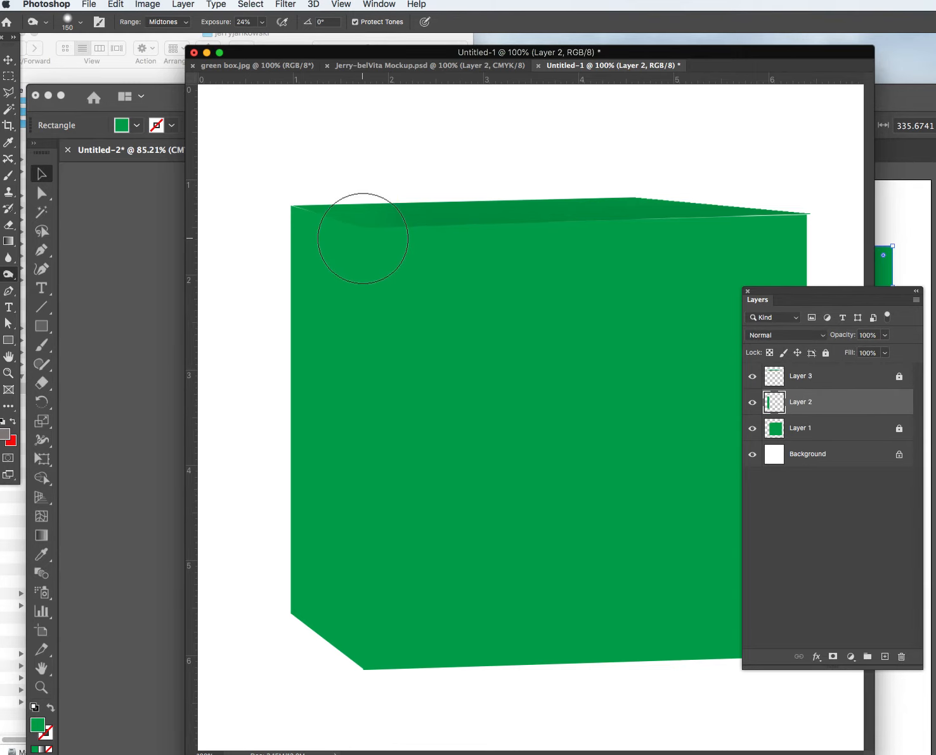
{"action": "left_click_drag", "start_coordinate": [354, 236], "coordinate": [322, 564]}
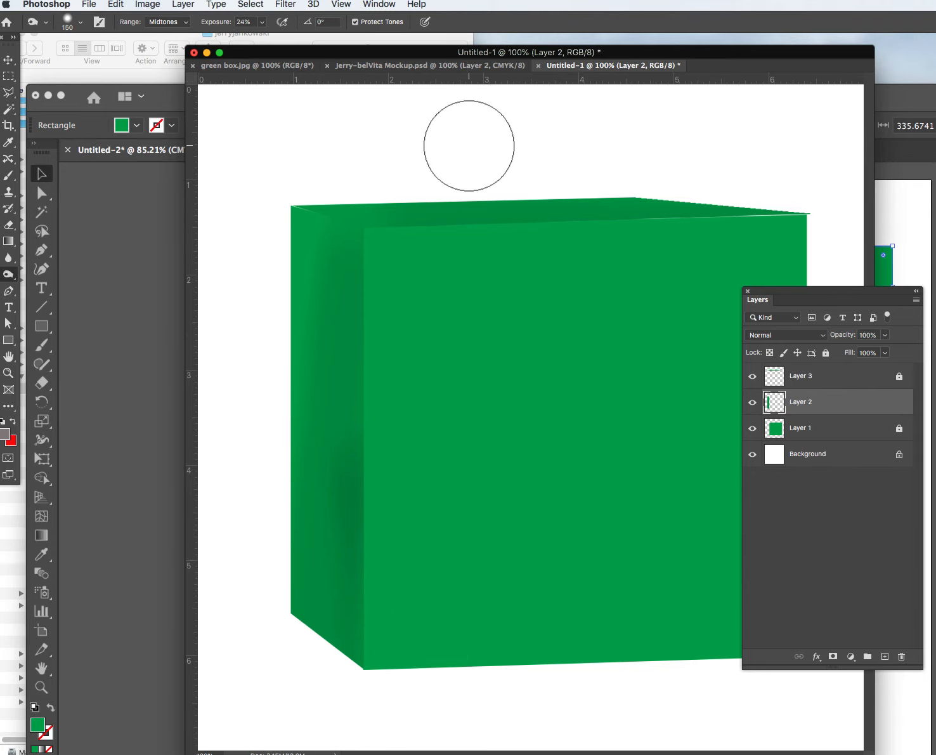
{"action": "key", "text": "super+z"}
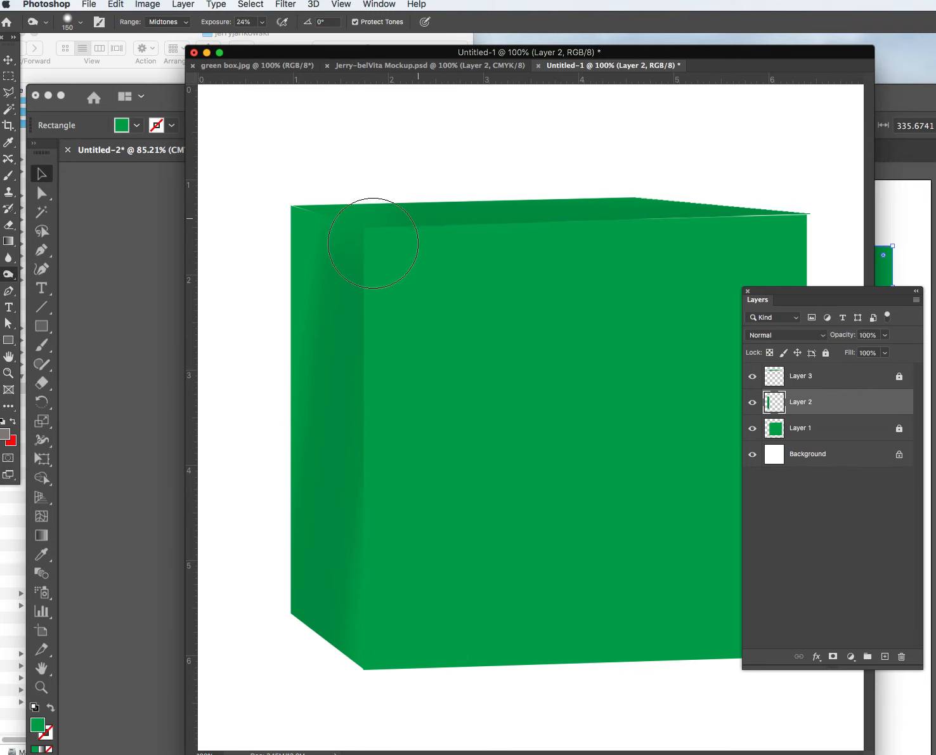
{"action": "key", "text": "super+z"}
{"action": "left_click", "coordinate": [352, 383]}
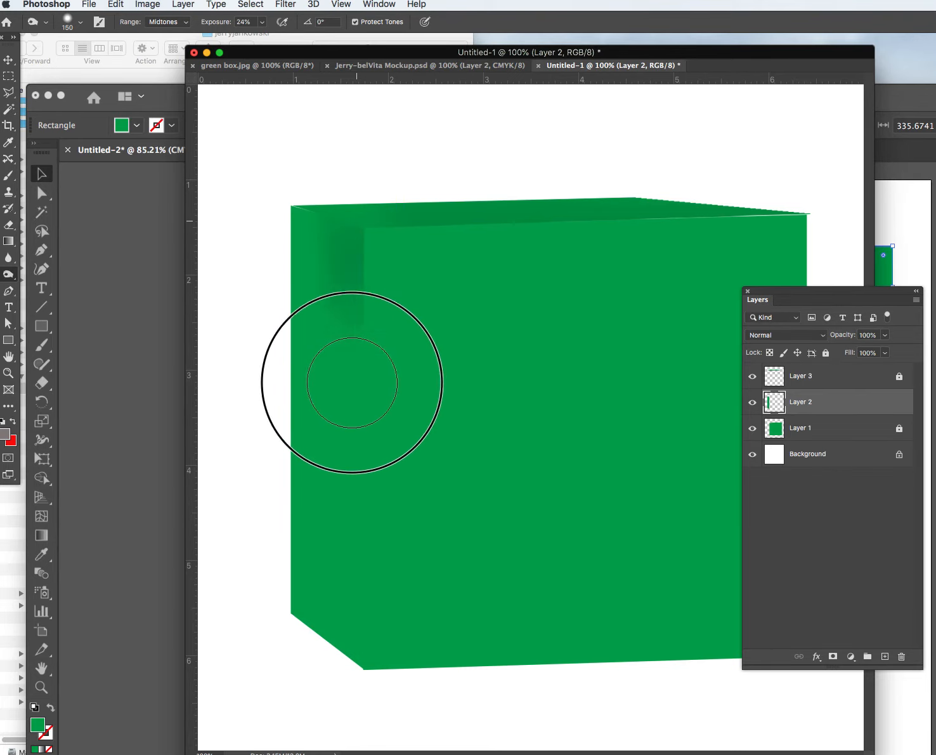
{"action": "left_click_drag", "start_coordinate": [352, 383], "coordinate": [375, 729]}
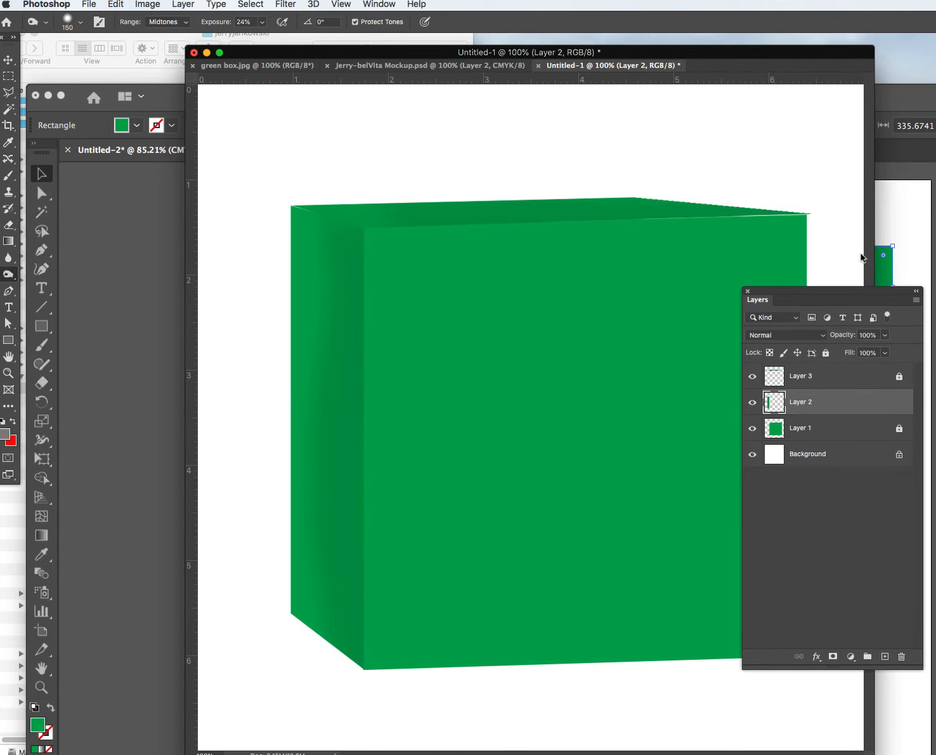
{"action": "left_click_drag", "start_coordinate": [810, 295], "coordinate": [745, 134]}
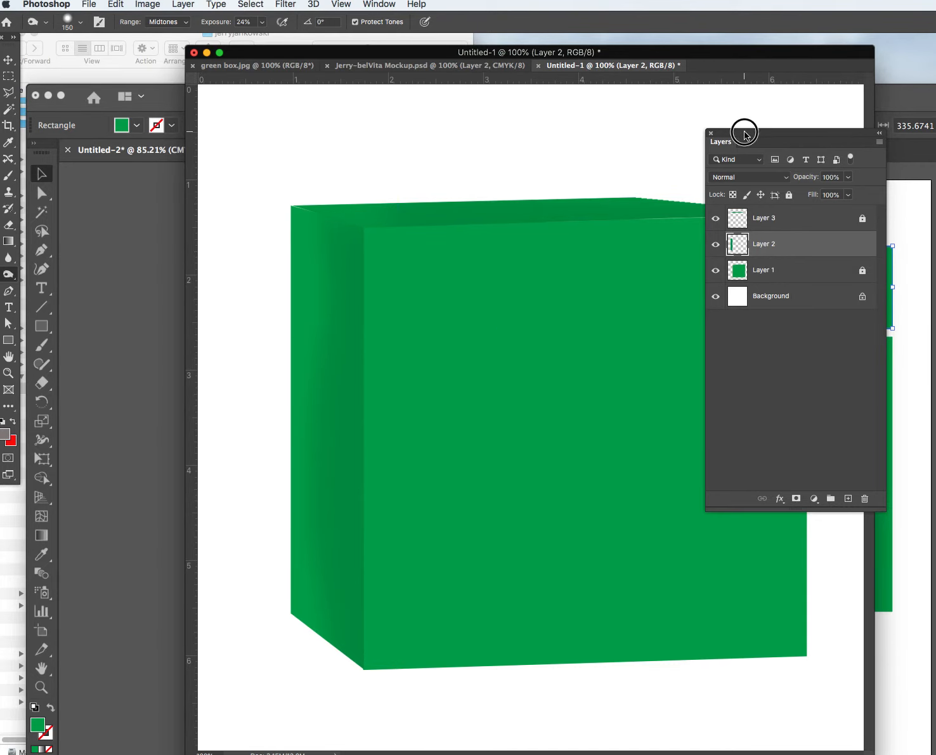
{"action": "left_click_drag", "start_coordinate": [745, 134], "coordinate": [759, 91]}
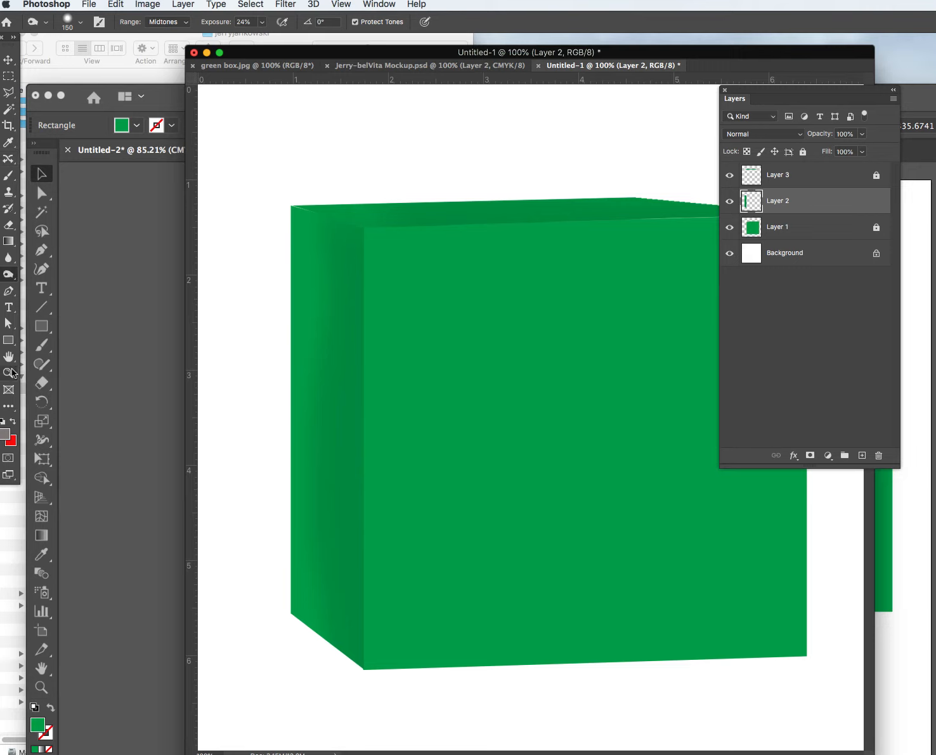
Draw a four-cornered grey shadow shape beneath the box with the Pen tool in Shape mode.
{"action": "left_click", "coordinate": [8, 293]}
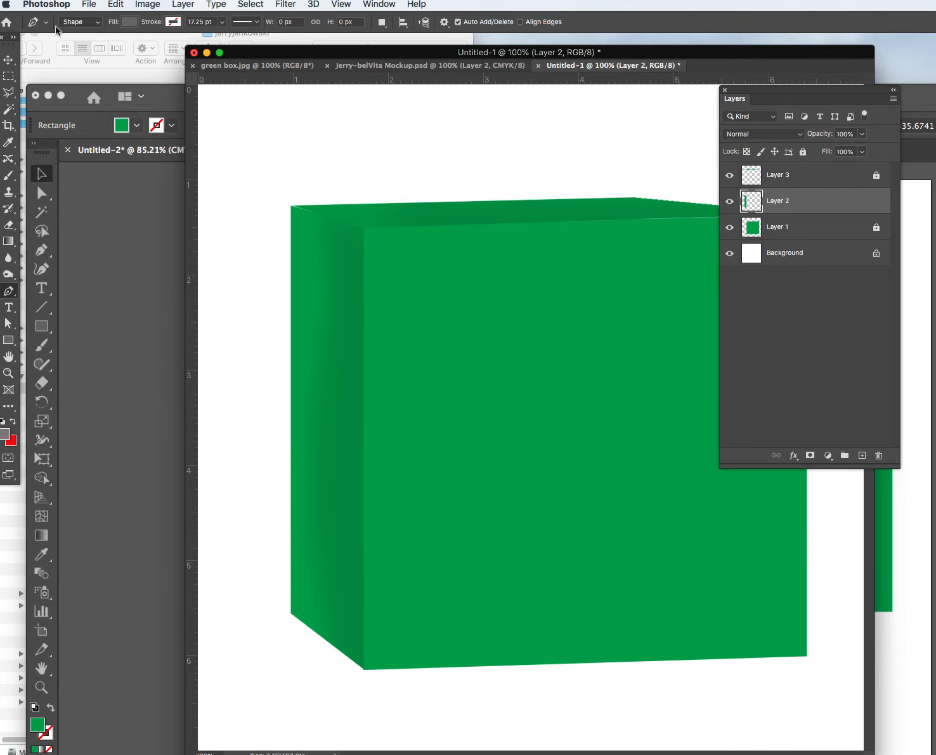
{"action": "left_click", "coordinate": [98, 23]}
{"action": "left_click", "coordinate": [92, 23]}
{"action": "left_click", "coordinate": [90, 23]}
{"action": "left_click", "coordinate": [89, 23]}
{"action": "left_click", "coordinate": [363, 669]}
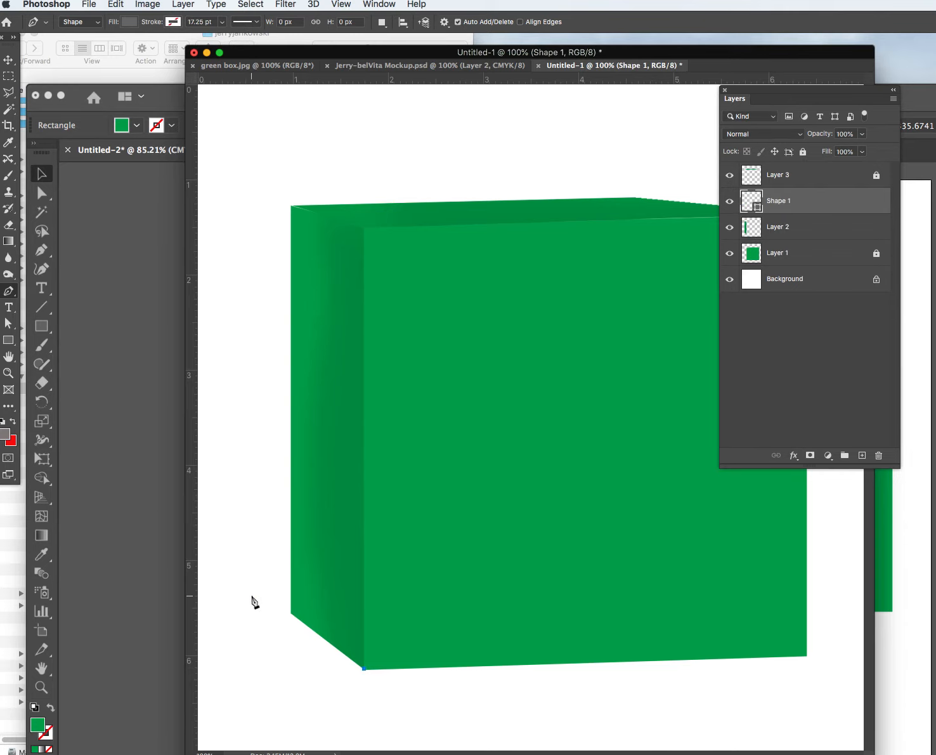
{"action": "left_click", "coordinate": [236, 597]}
{"action": "left_click", "coordinate": [649, 598]}
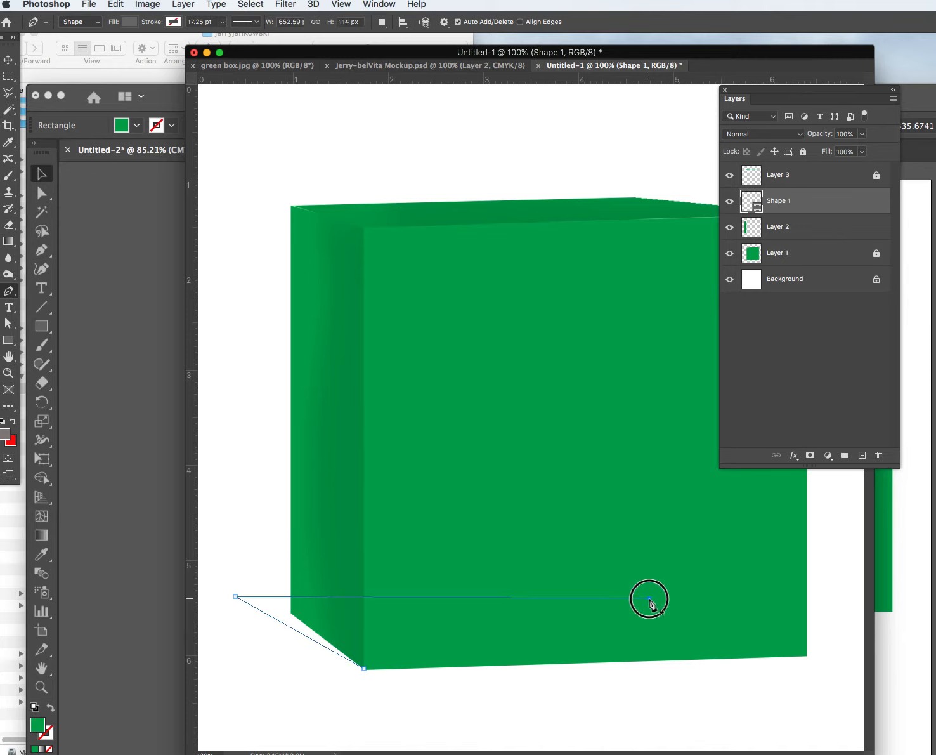
{"action": "left_click", "coordinate": [807, 656]}
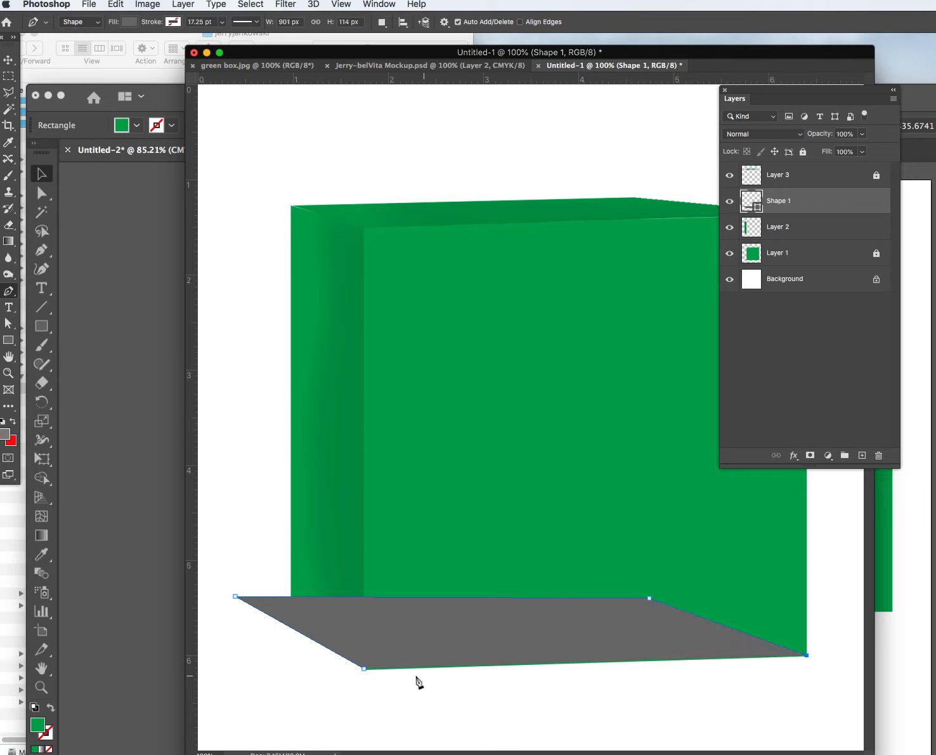
{"action": "left_click", "coordinate": [364, 670]}
Raise the shadow's back anchor slightly and set Shape 1's opacity to 60%.
{"action": "left_click", "coordinate": [8, 60]}
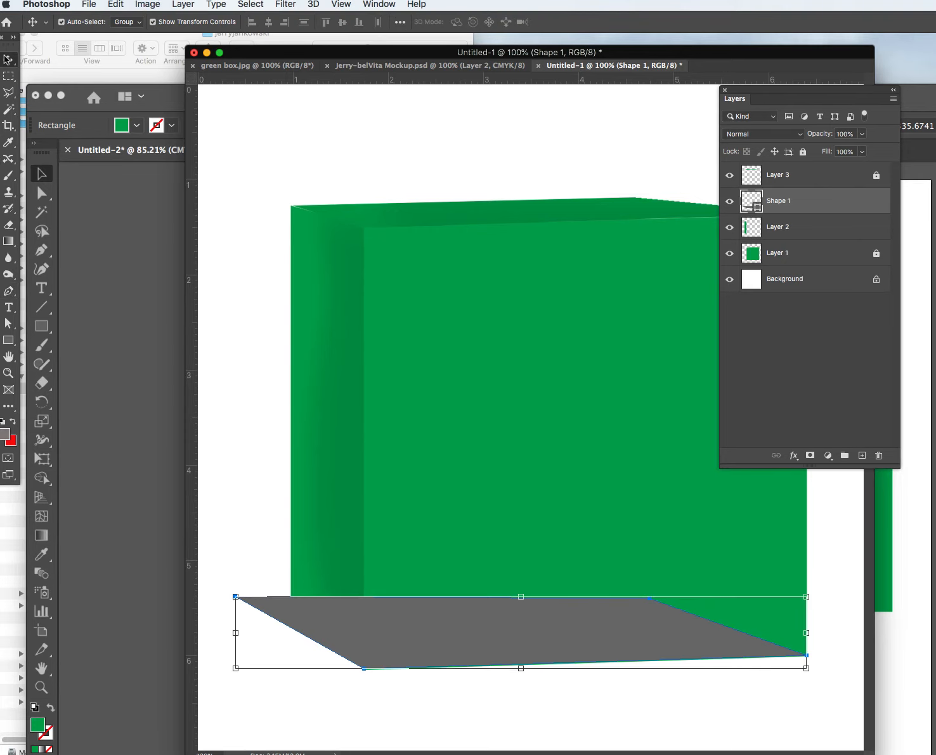
{"action": "left_click", "coordinate": [10, 321]}
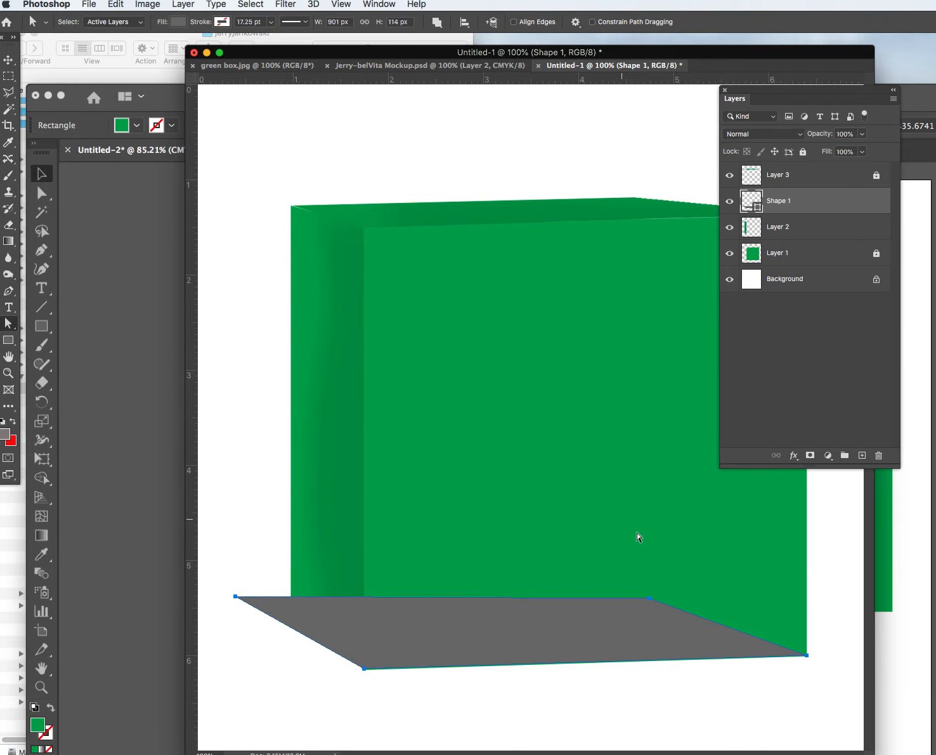
{"action": "left_click", "coordinate": [674, 698]}
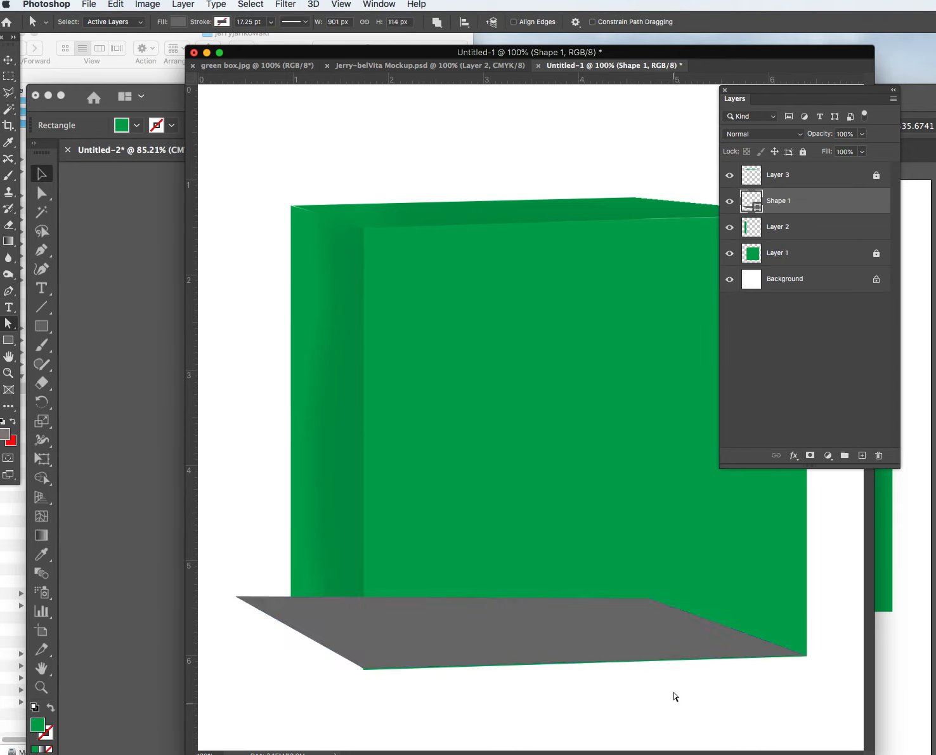
{"action": "left_click", "coordinate": [649, 599]}
{"action": "mouse_move", "coordinate": [652, 599]}
{"action": "left_mouse_down"}
{"action": "mouse_move", "coordinate": [643, 579]}
{"action": "mouse_move", "coordinate": [645, 589]}
{"action": "left_mouse_up"}
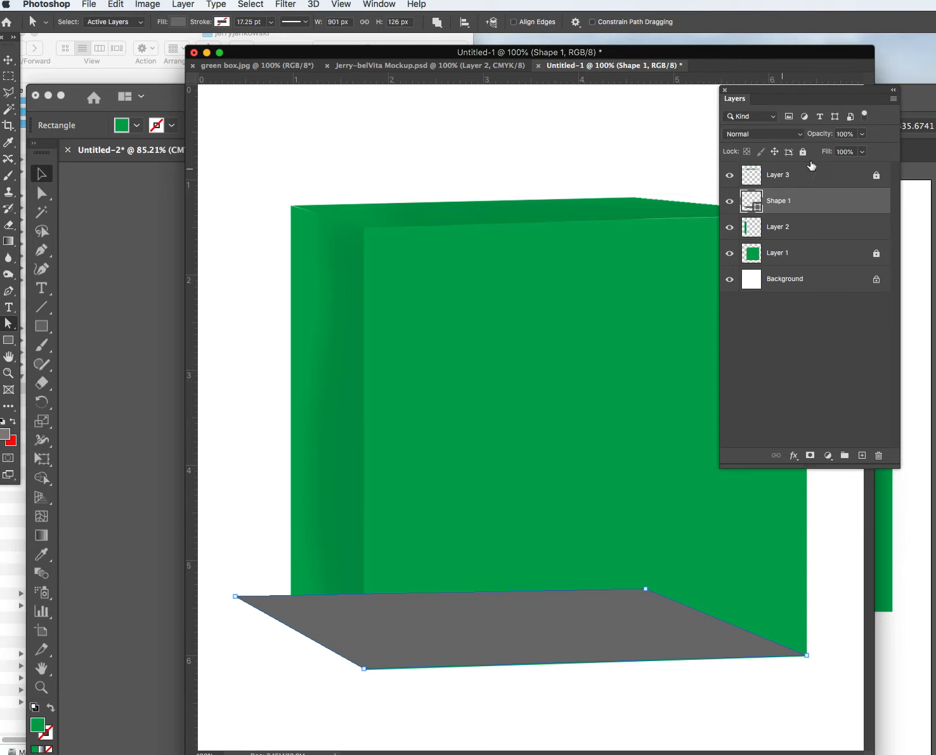
{"action": "left_click", "coordinate": [863, 134]}
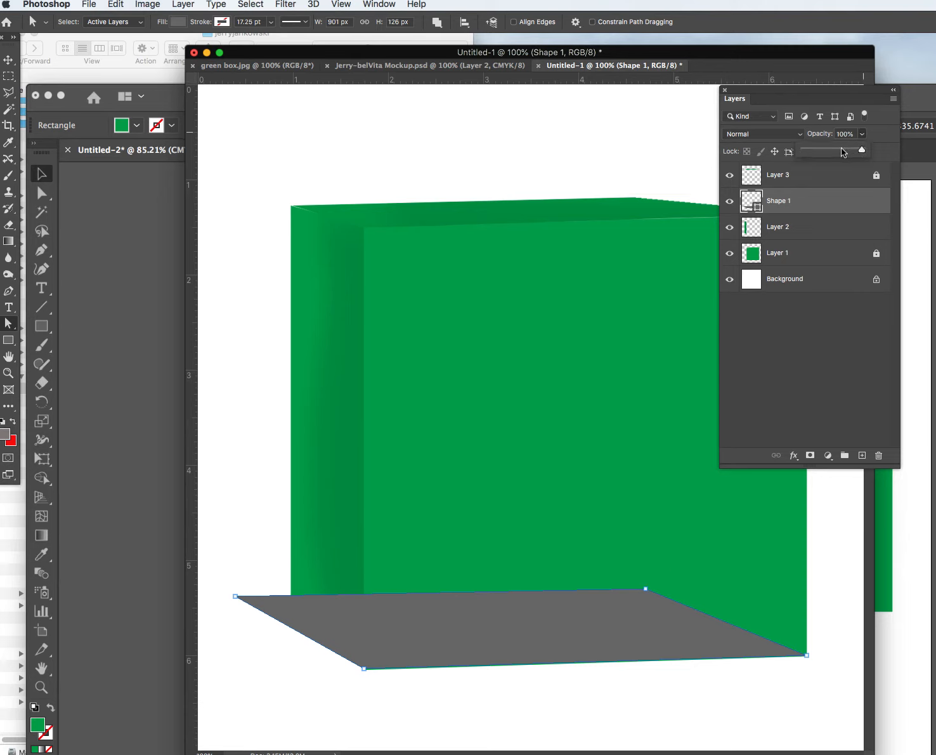
{"action": "left_click_drag", "start_coordinate": [833, 154], "coordinate": [839, 151]}
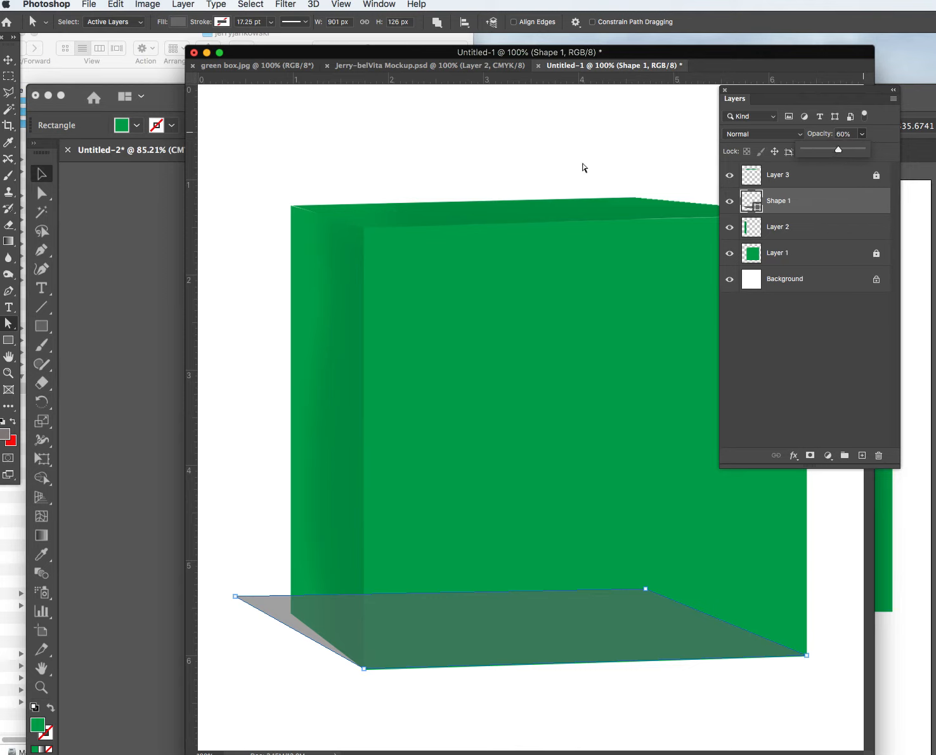
Rasterize Shape 1 and apply a Gaussian Blur with a 4.0-pixel radius.
{"action": "left_click", "coordinate": [282, 4]}
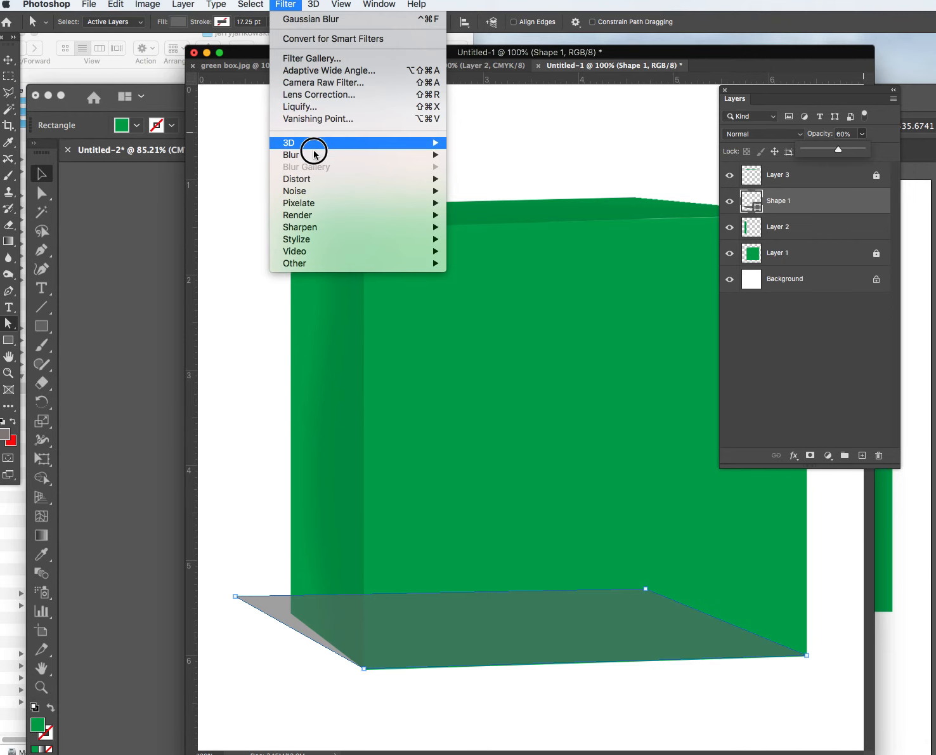
{"action": "mouse_move", "coordinate": [313, 184]}
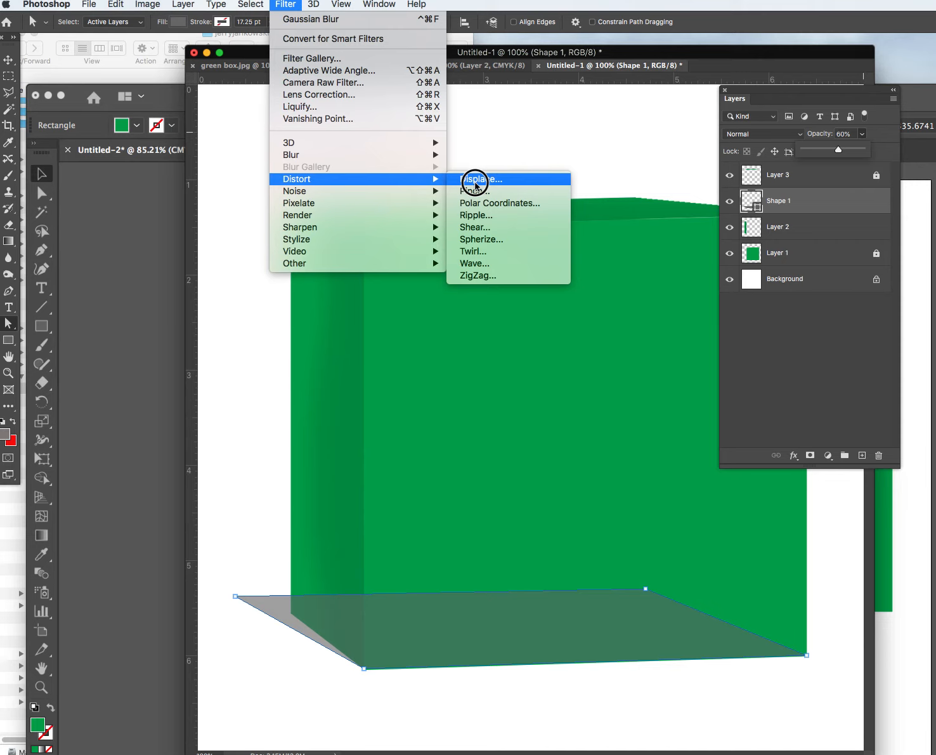
{"action": "mouse_move", "coordinate": [378, 153]}
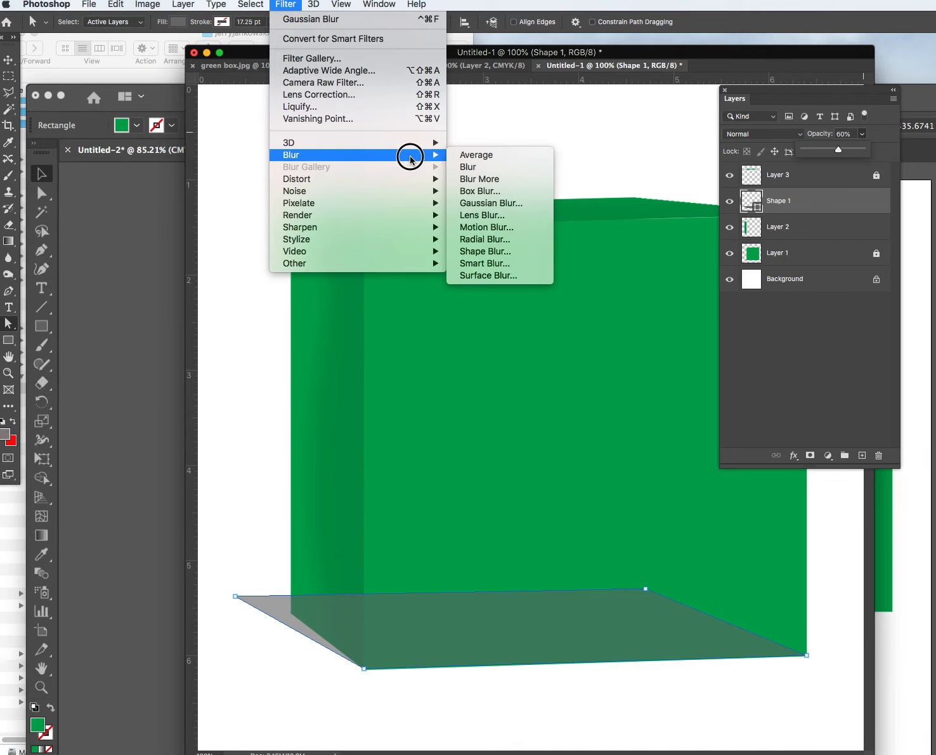
{"action": "left_click", "coordinate": [493, 203]}
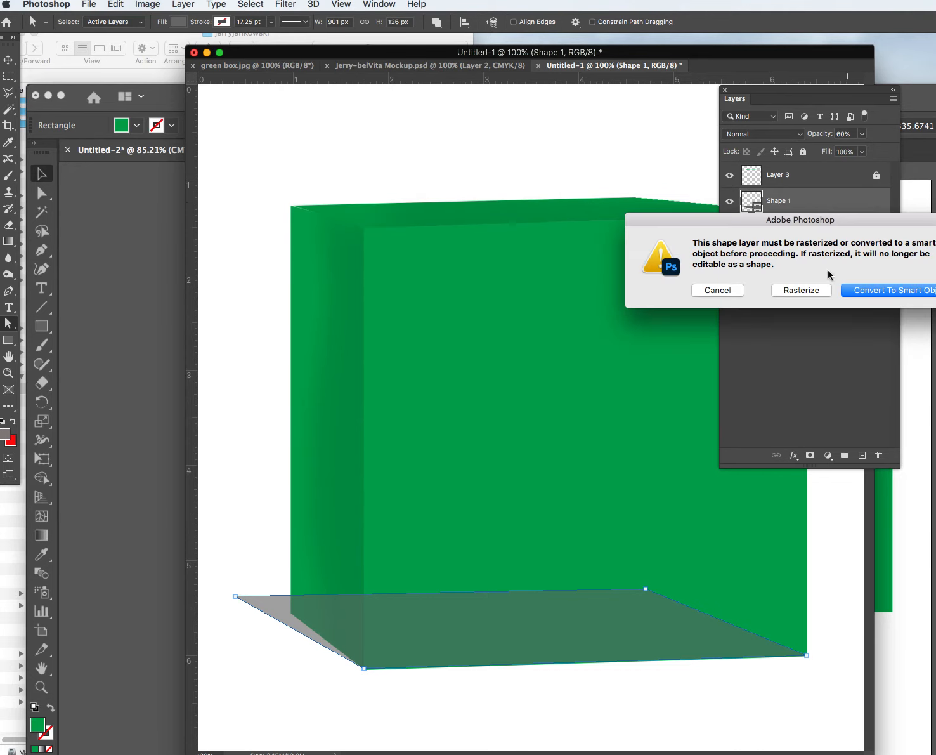
{"action": "left_click", "coordinate": [793, 291]}
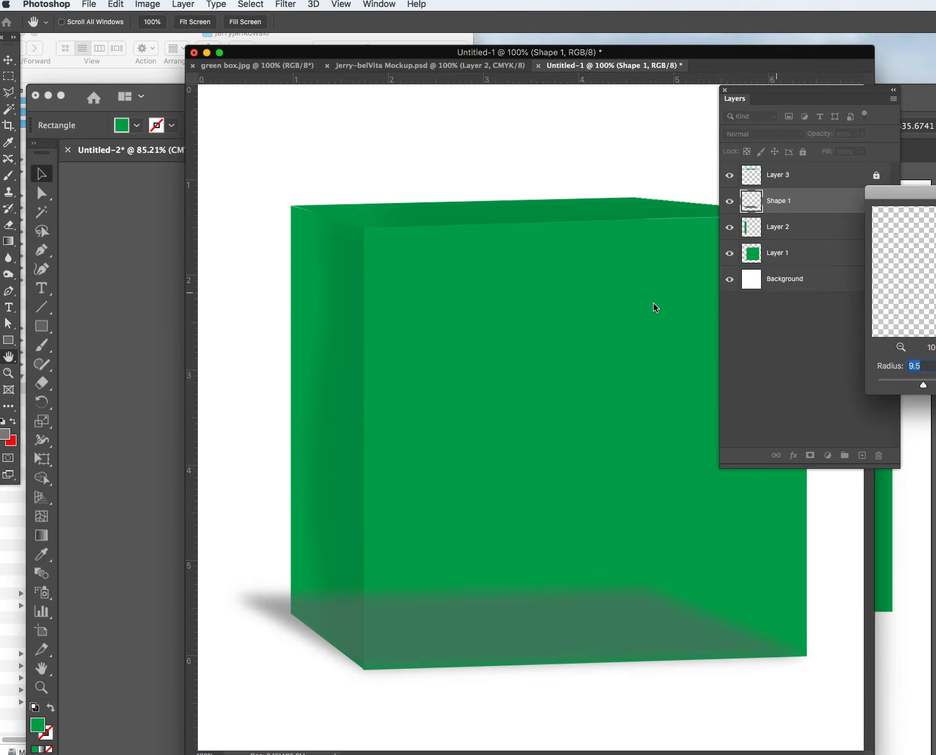
{"action": "left_click_drag", "start_coordinate": [906, 196], "coordinate": [514, 118]}
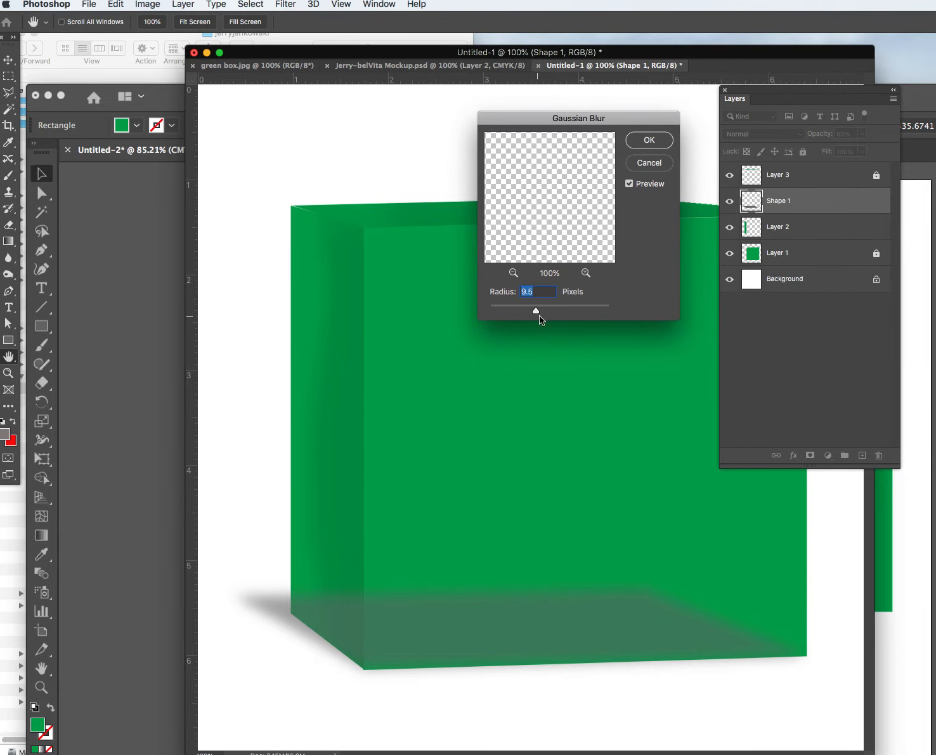
{"action": "mouse_move", "coordinate": [532, 310]}
{"action": "left_mouse_down"}
{"action": "mouse_move", "coordinate": [501, 310]}
{"action": "mouse_move", "coordinate": [515, 311]}
{"action": "left_mouse_up"}
{"action": "left_click", "coordinate": [516, 312]}
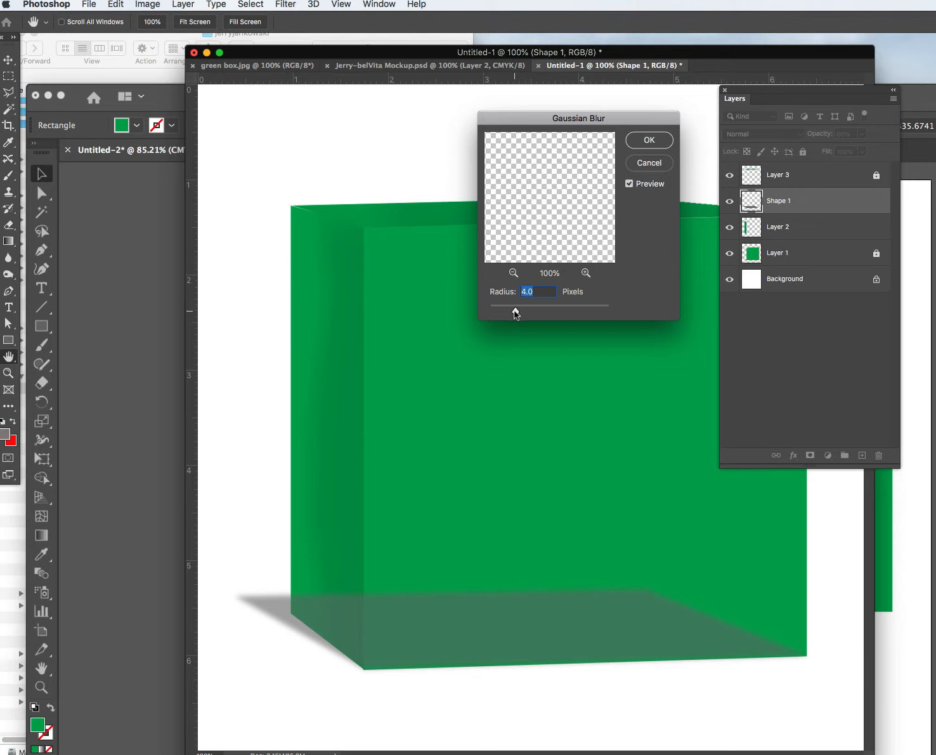
{"action": "left_click", "coordinate": [649, 140]}
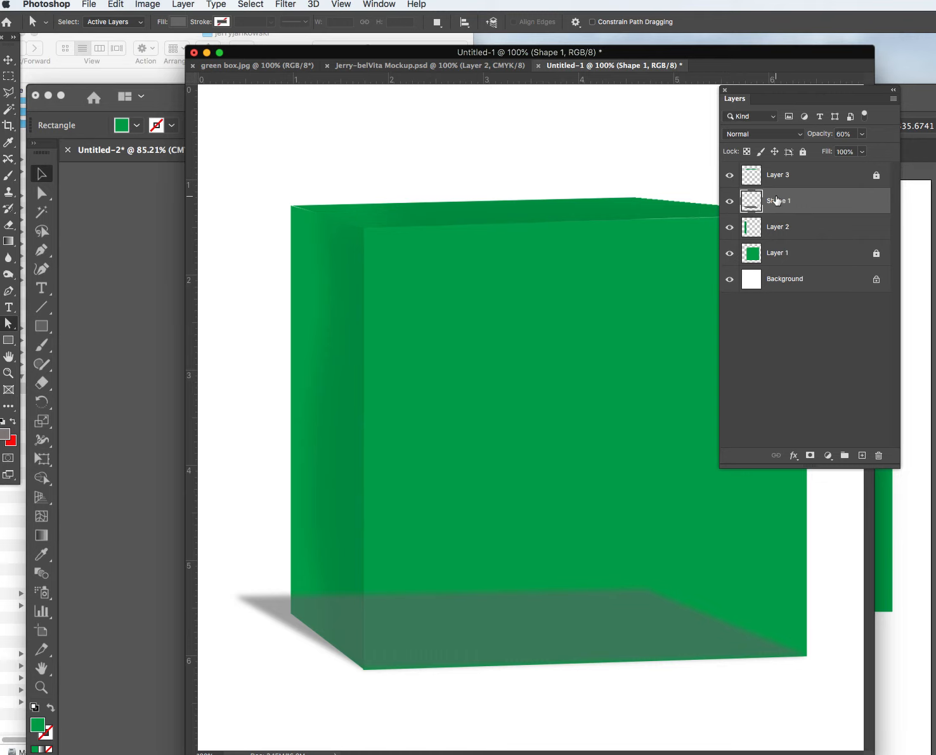
{"action": "left_click", "coordinate": [870, 175]}
Unlock the Background, Layer 3 and Layer 1.
{"action": "left_click", "coordinate": [868, 252]}
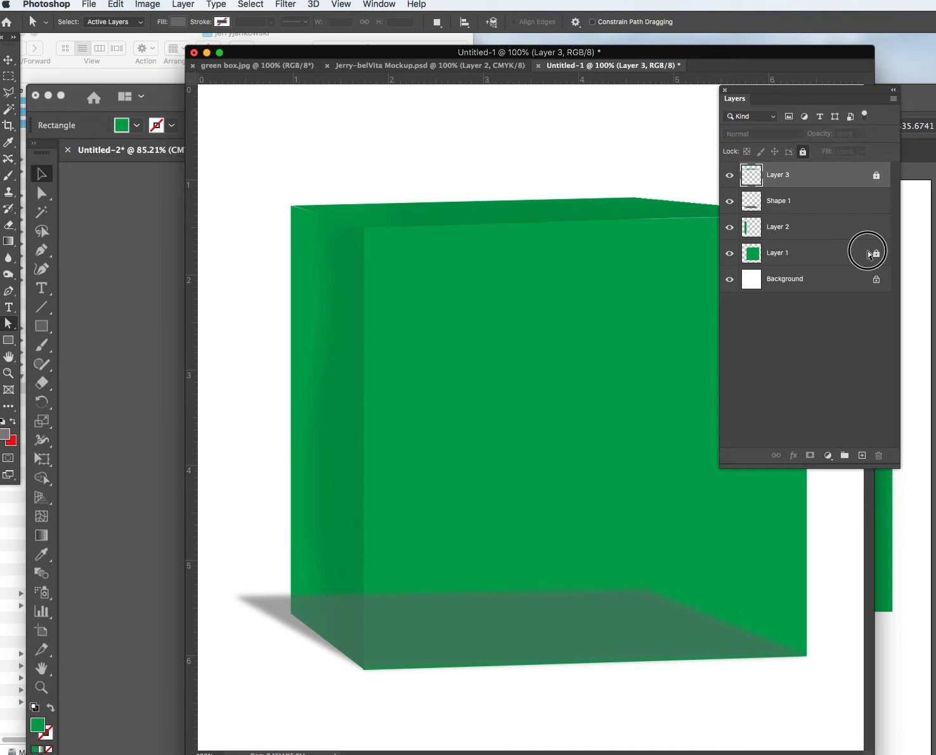
{"action": "left_click", "coordinate": [877, 279]}
{"action": "left_click", "coordinate": [877, 175]}
{"action": "left_click", "coordinate": [874, 254]}
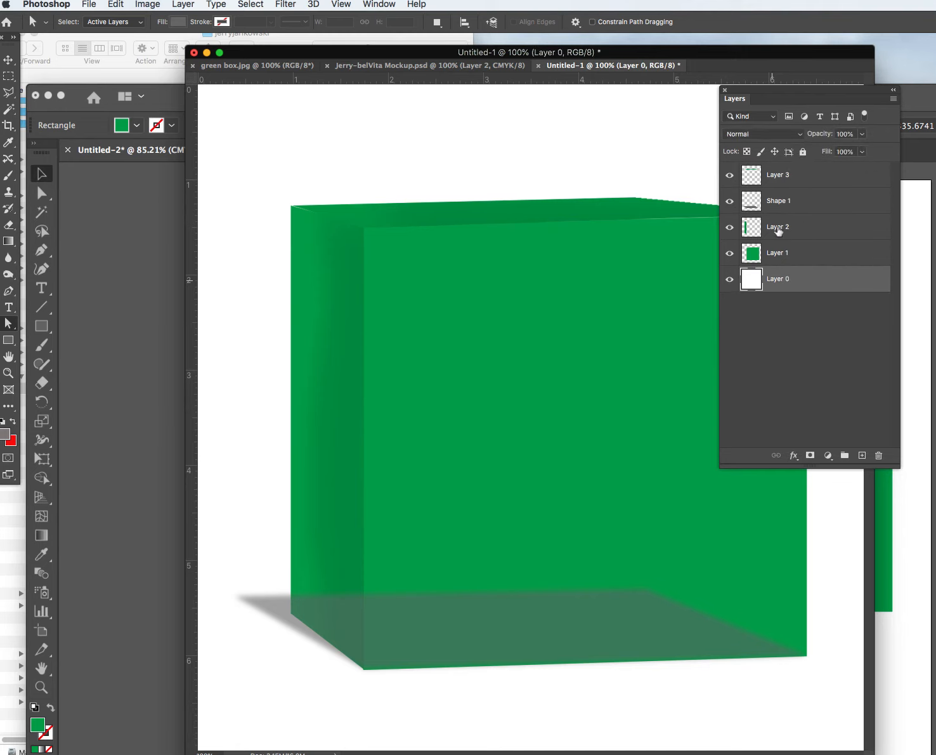
Move the Shape 1 shadow layer below Layer 1 in the layer stack.
{"action": "left_click", "coordinate": [785, 201]}
{"action": "left_click_drag", "start_coordinate": [785, 202], "coordinate": [780, 271]}
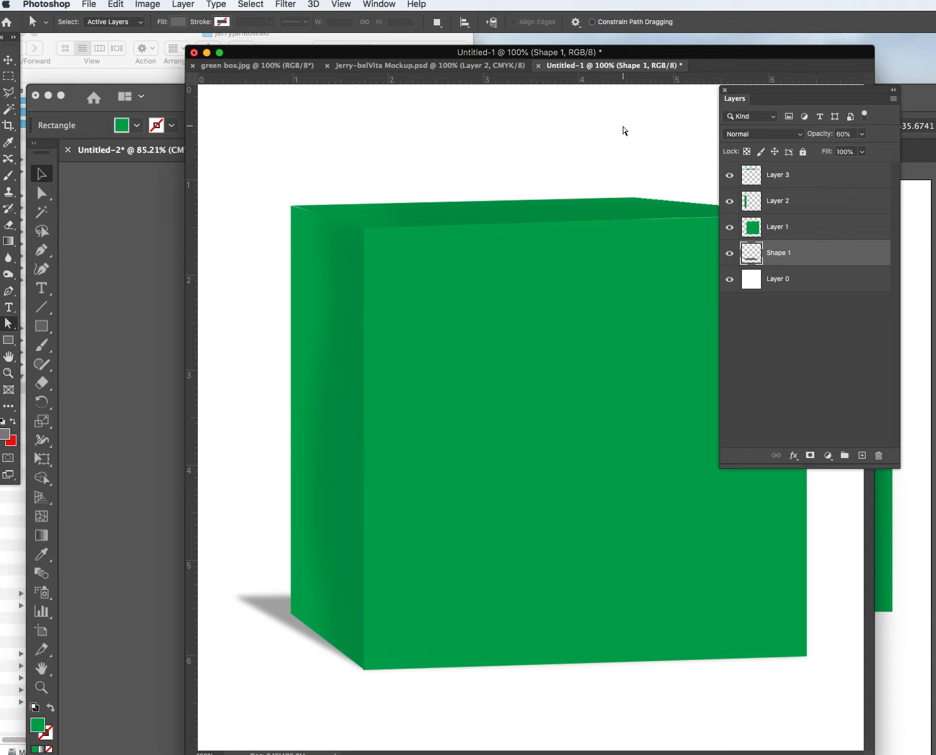
{"action": "left_click_drag", "start_coordinate": [789, 92], "coordinate": [385, 111]}
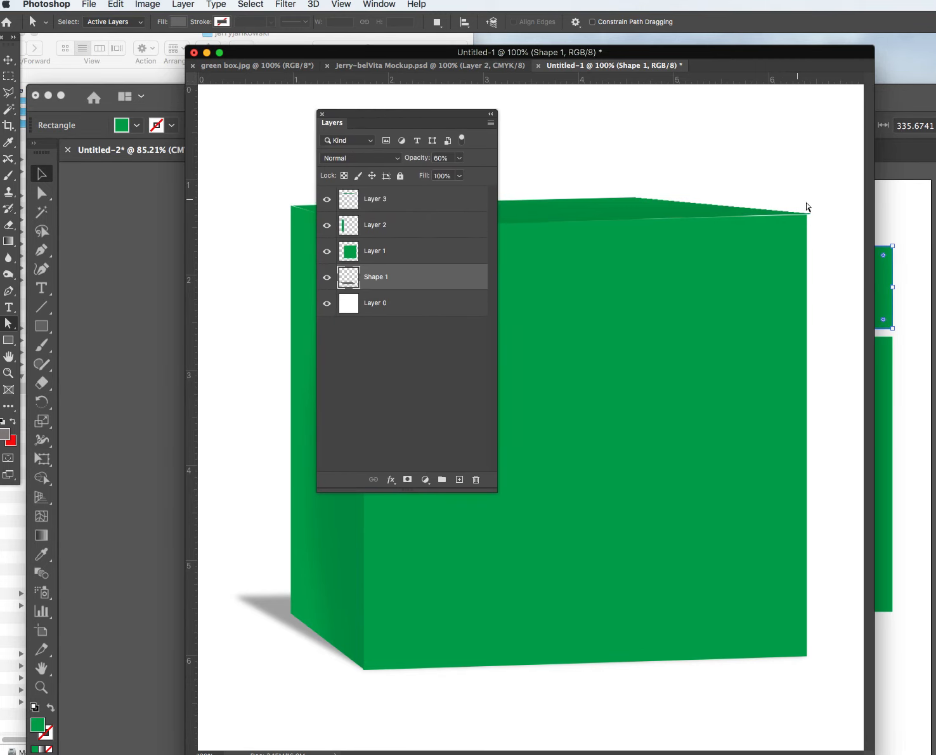
{"action": "left_click", "coordinate": [490, 123]}
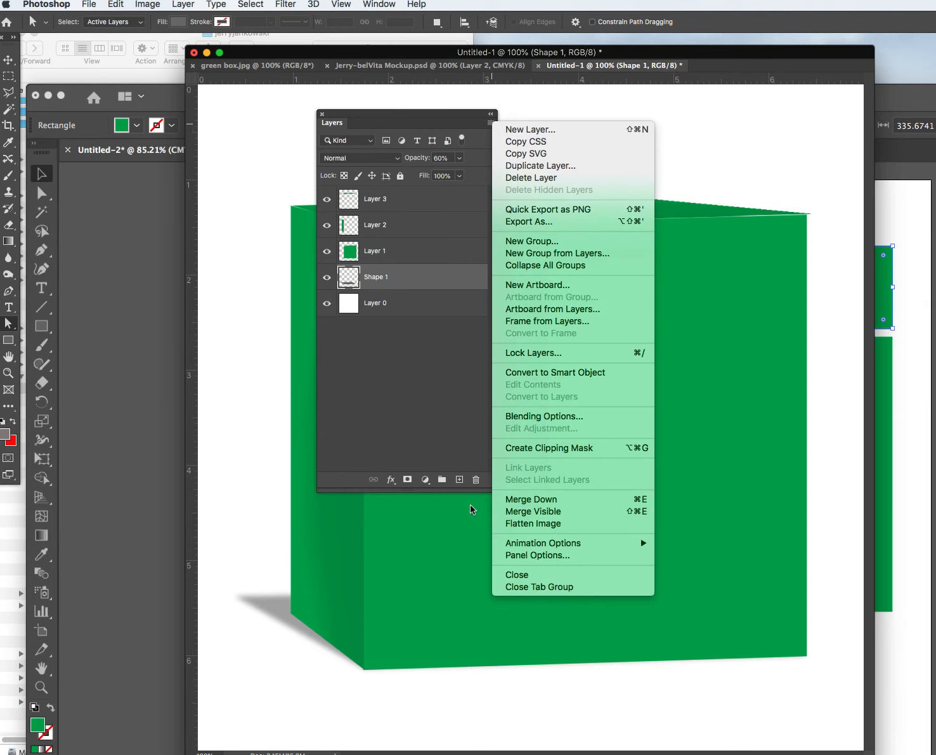
Pick the Eraser tool and shrink its brush to a small size.
{"action": "left_click", "coordinate": [511, 524]}
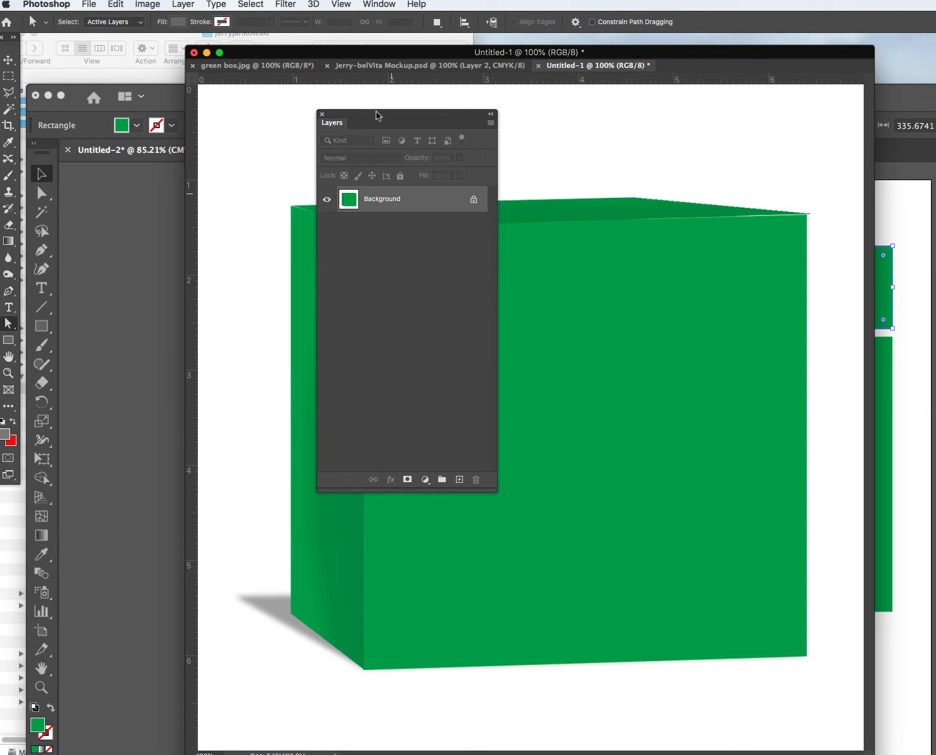
{"action": "left_click", "coordinate": [475, 202]}
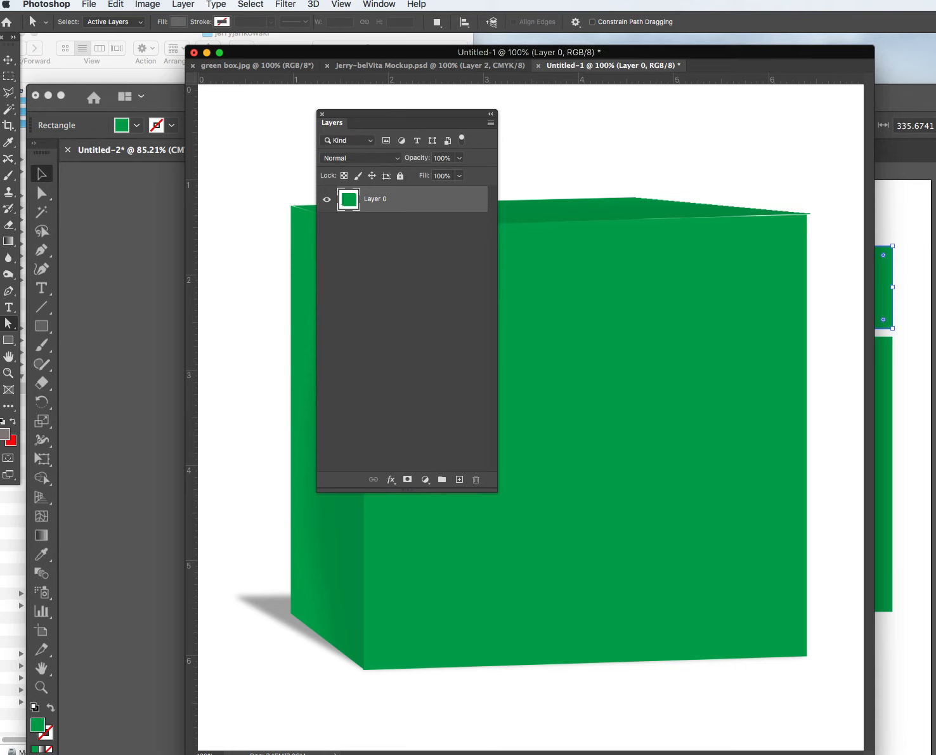
{"action": "left_click", "coordinate": [9, 224]}
{"action": "left_click", "coordinate": [63, 219]}
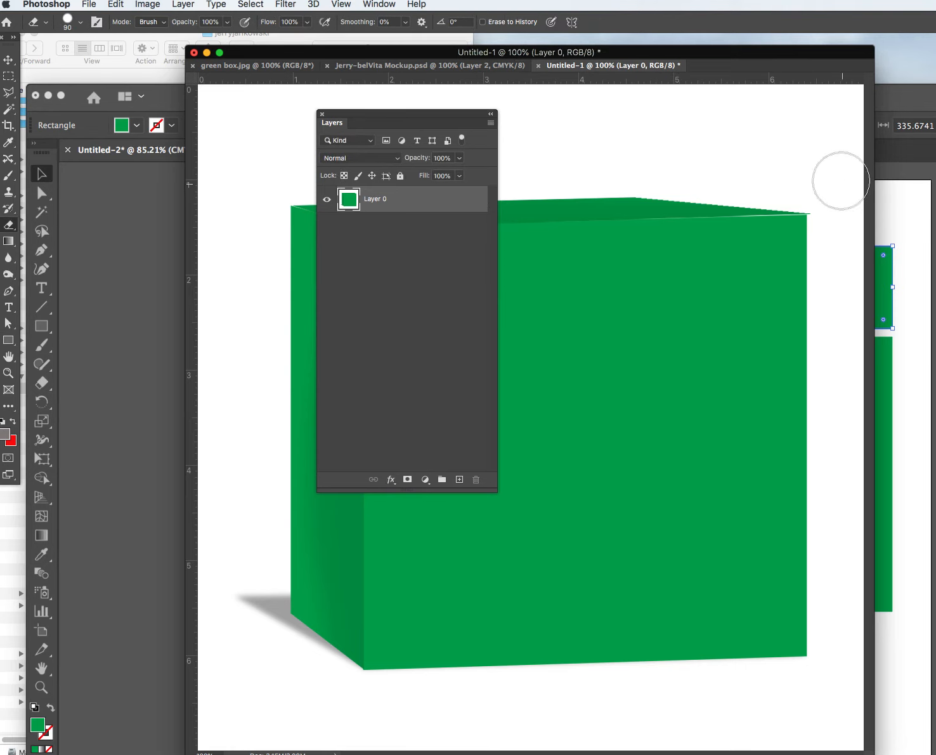
{"action": "key", "text": "bracketleft"}
{"action": "key", "text": "bracketright"}
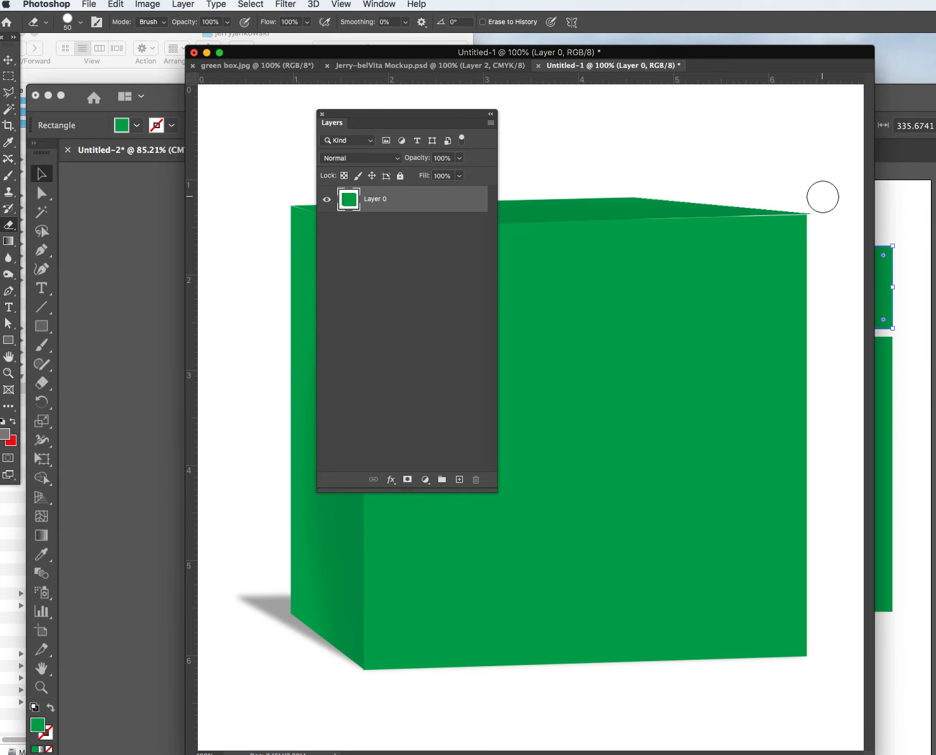
{"action": "key", "text": "bracketleft"}
{"action": "key", "text": "bracketleft"}
{"action": "key", "text": "bracketleft"}
{"action": "key", "text": "bracketleft"}
{"action": "key", "text": "bracketleft"}
{"action": "key", "text": "bracketleft"}
{"action": "key", "text": "bracketleft"}
{"action": "key", "text": "bracketleft"}
Flatten the image into a single Background layer and move the Layers panel aside.
{"action": "left_click", "coordinate": [492, 124]}
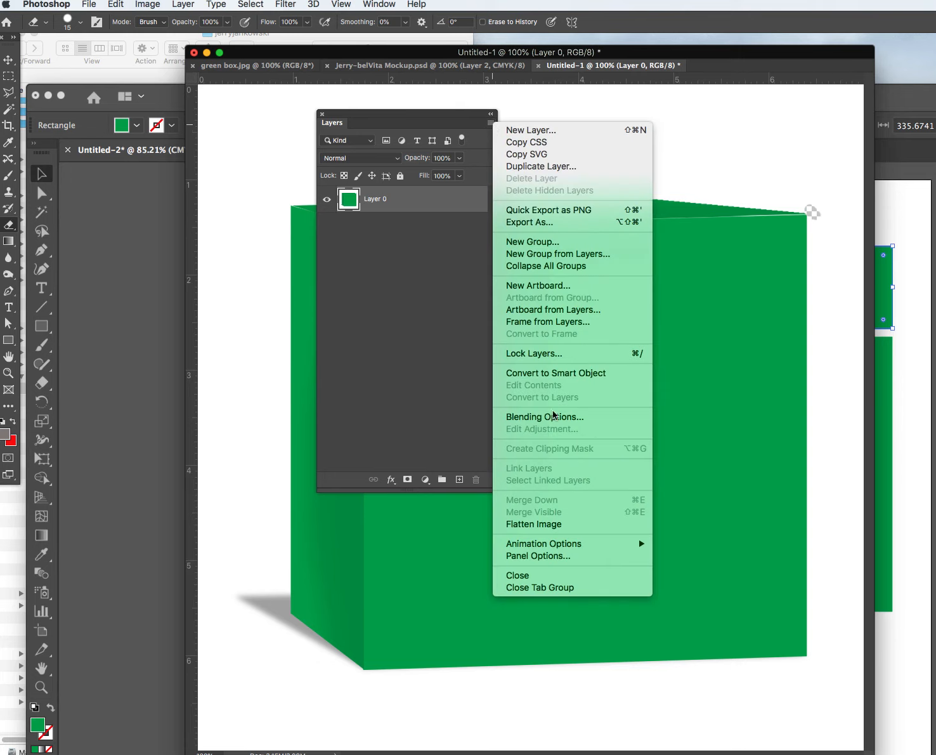
{"action": "left_click", "coordinate": [538, 521]}
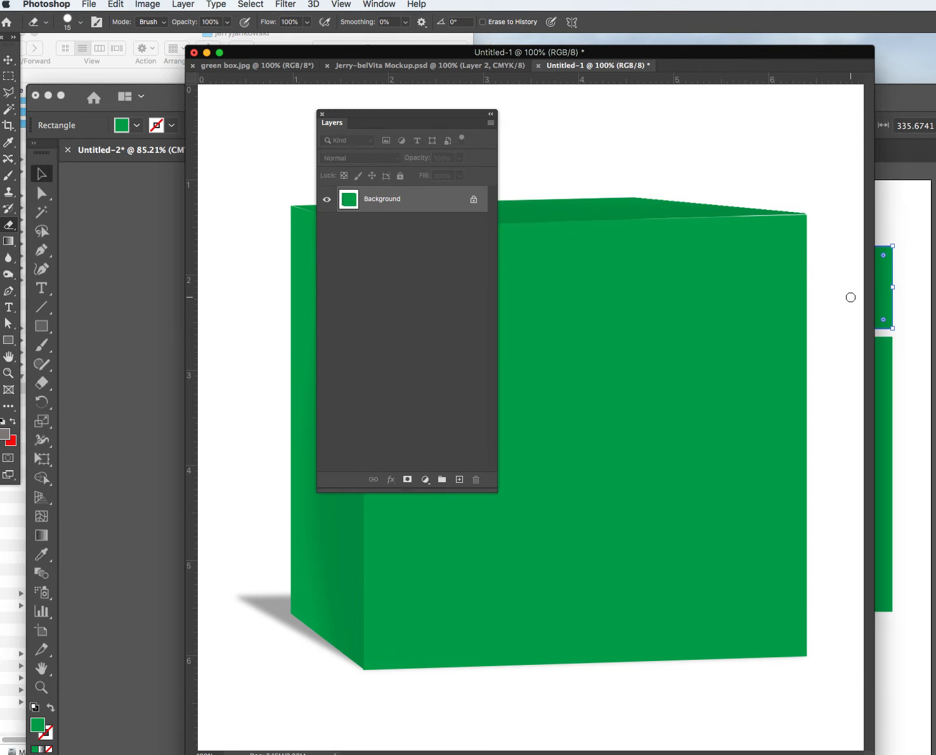
{"action": "left_click_drag", "start_coordinate": [434, 116], "coordinate": [932, 231]}
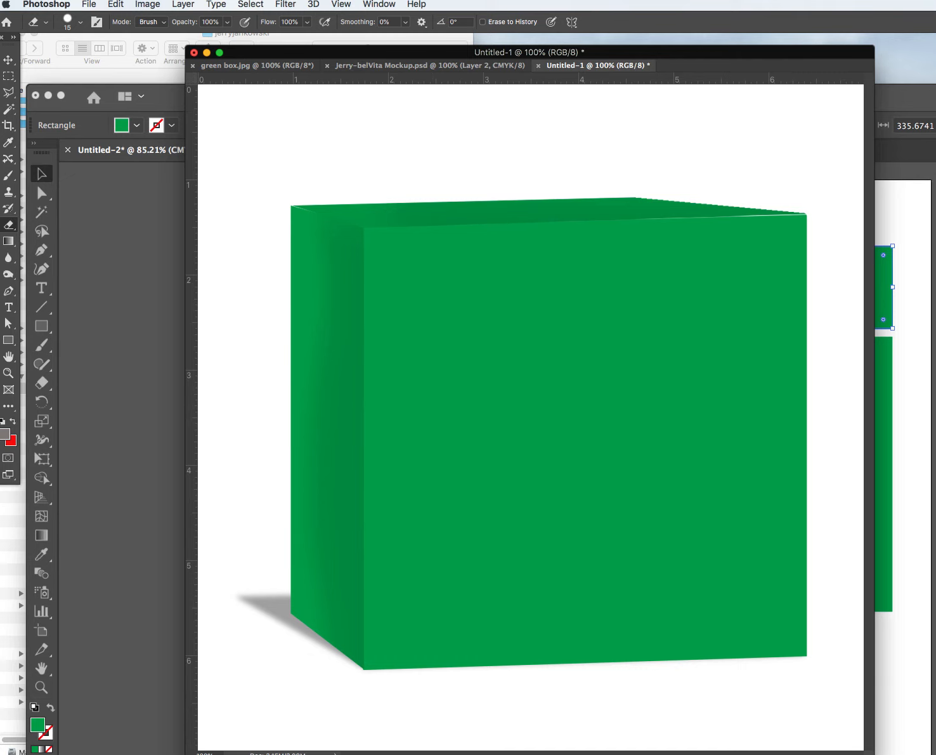
{"action": "left_click", "coordinate": [9, 93]}
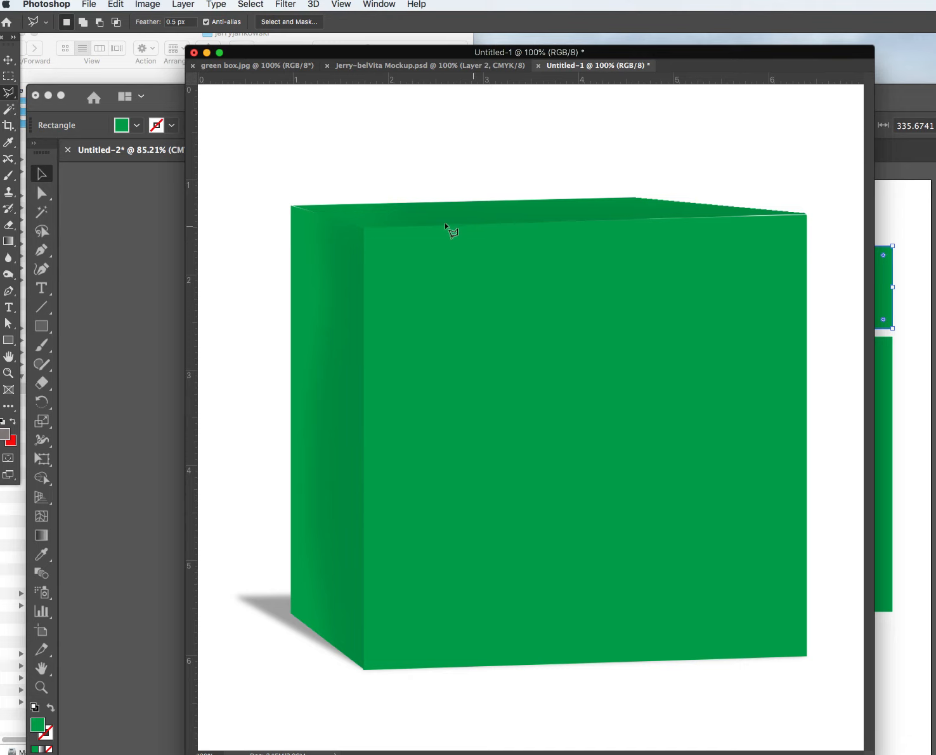
Select the thin strip along the box's front-top edge with the Polygonal Lasso.
{"action": "left_click", "coordinate": [368, 227]}
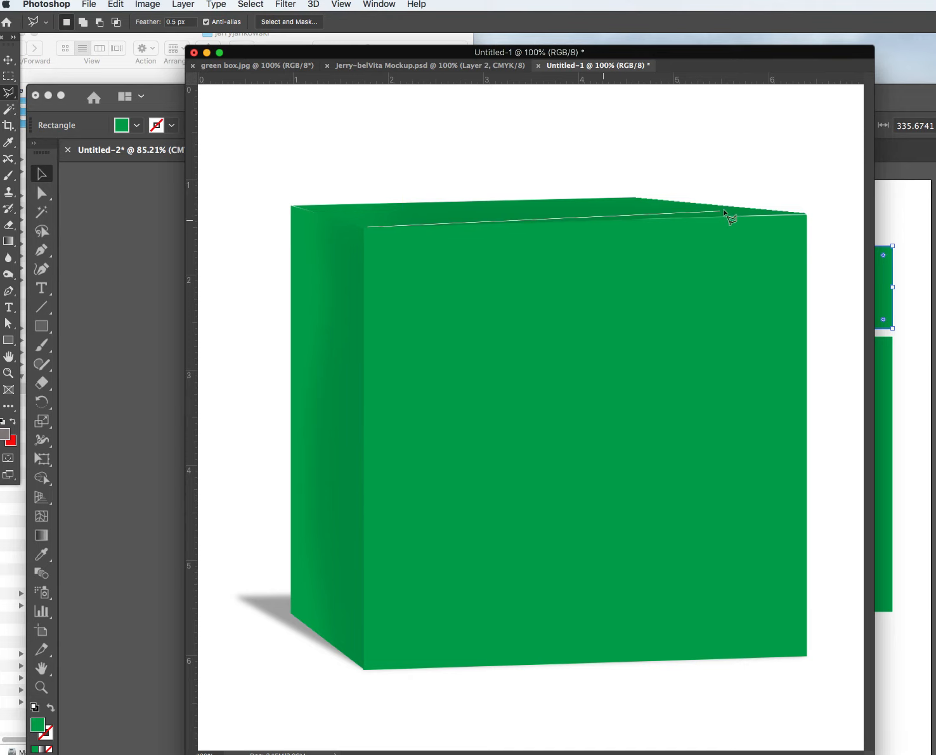
{"action": "left_click", "coordinate": [788, 214]}
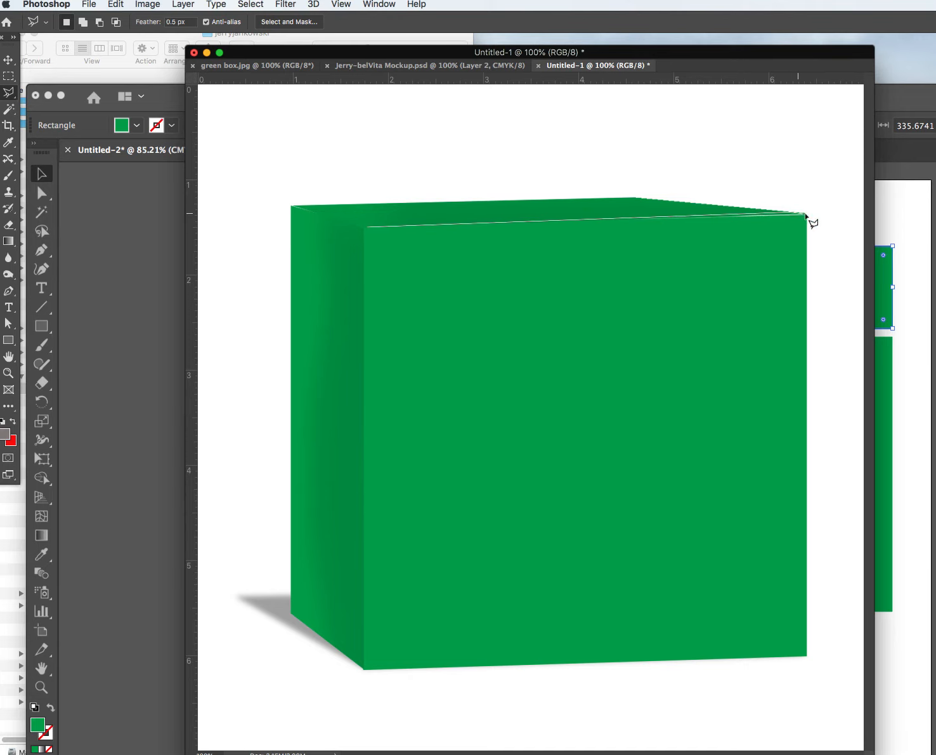
{"action": "left_click", "coordinate": [806, 216]}
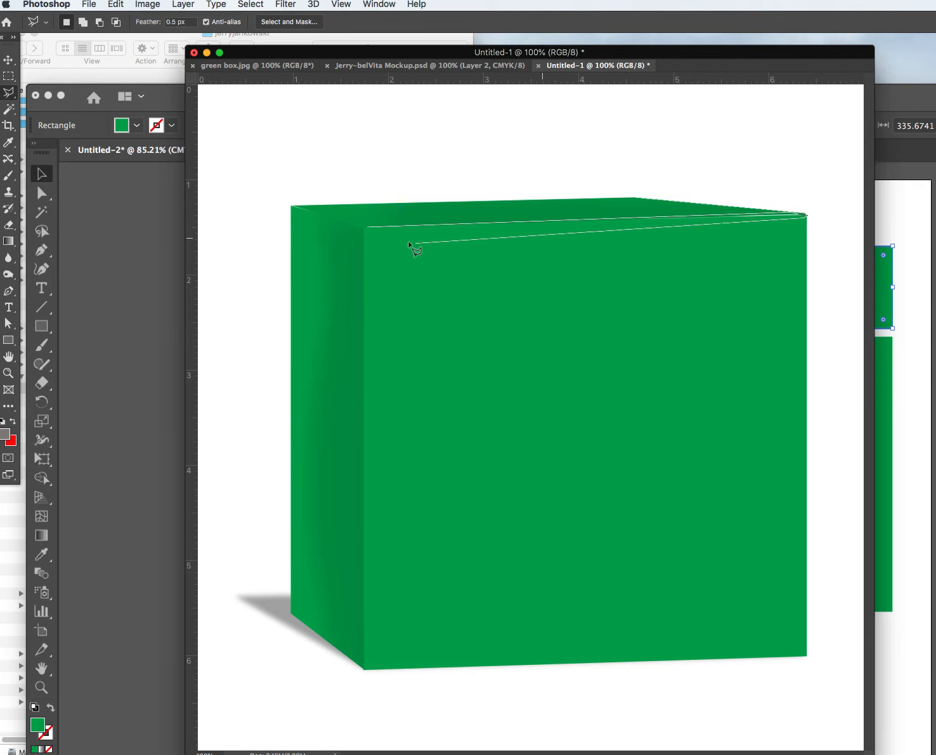
{"action": "left_click", "coordinate": [365, 228]}
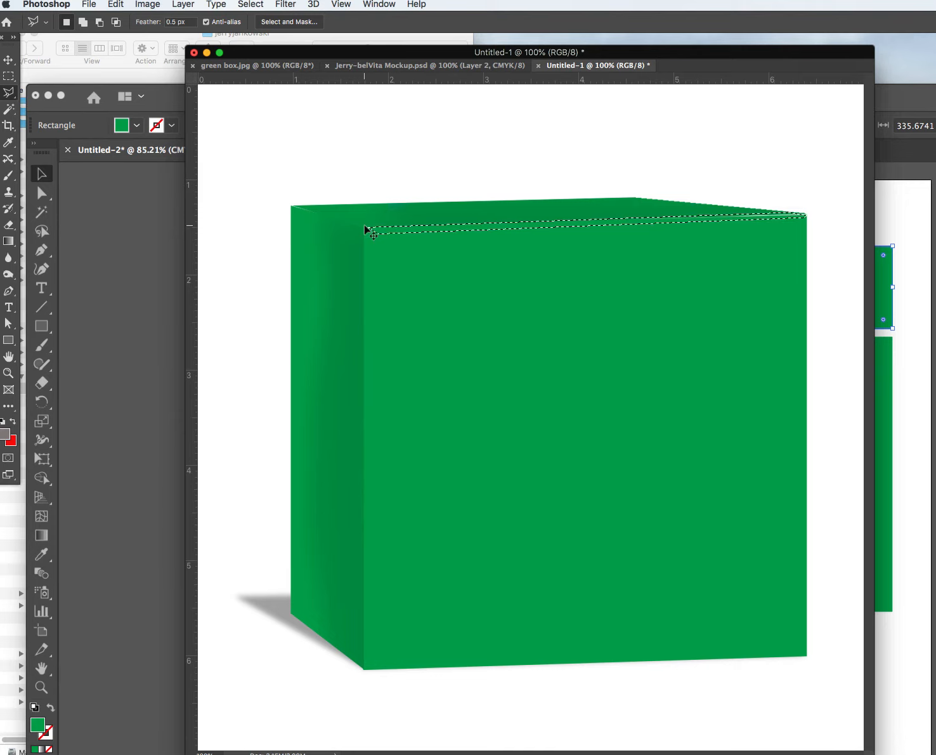
{"action": "left_click", "coordinate": [214, 4]}
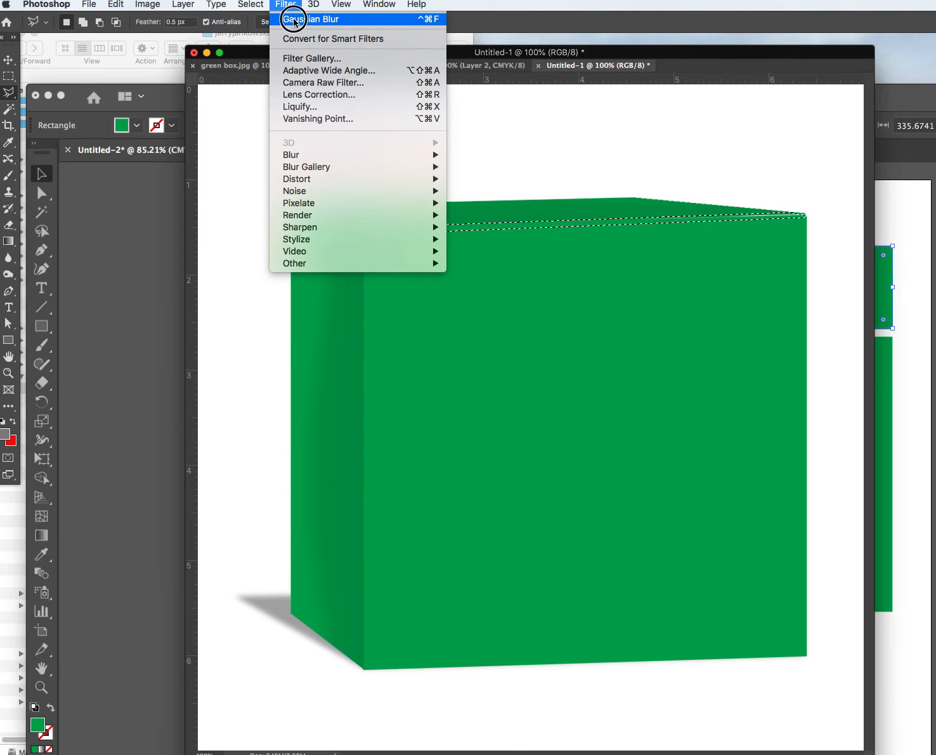
{"action": "left_click", "coordinate": [286, 4]}
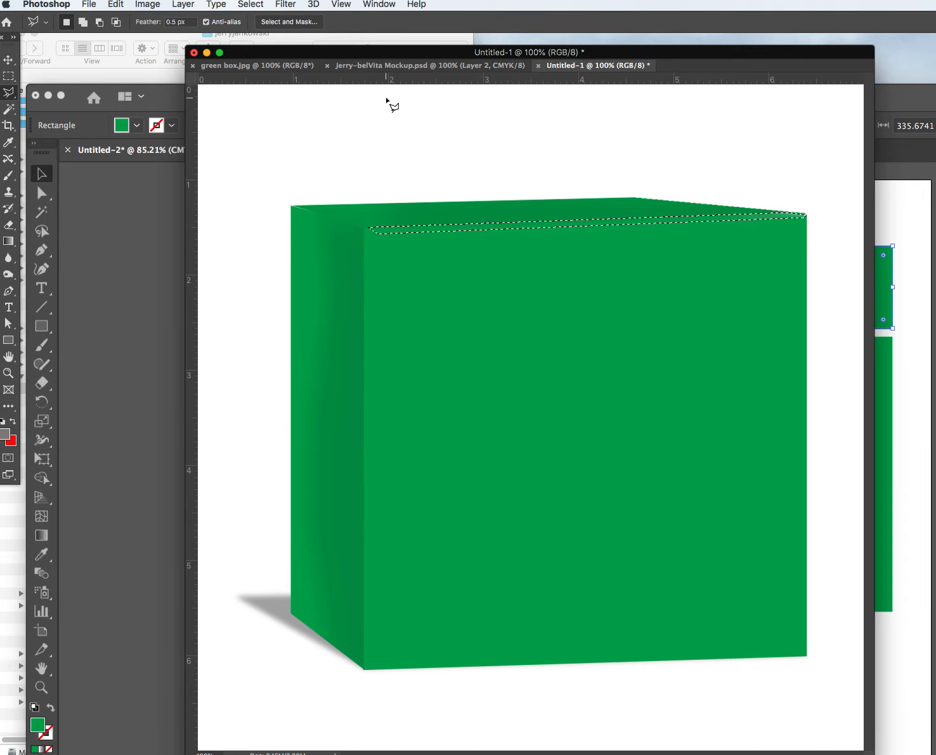
{"action": "key", "text": "super+d"}
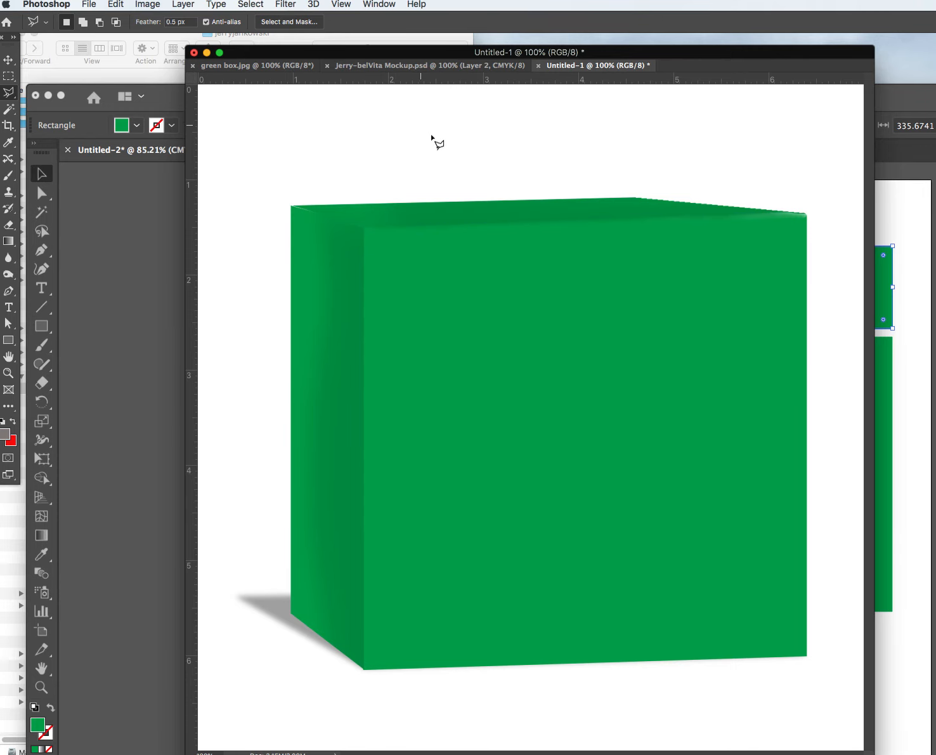
{"action": "key", "text": "super+z"}
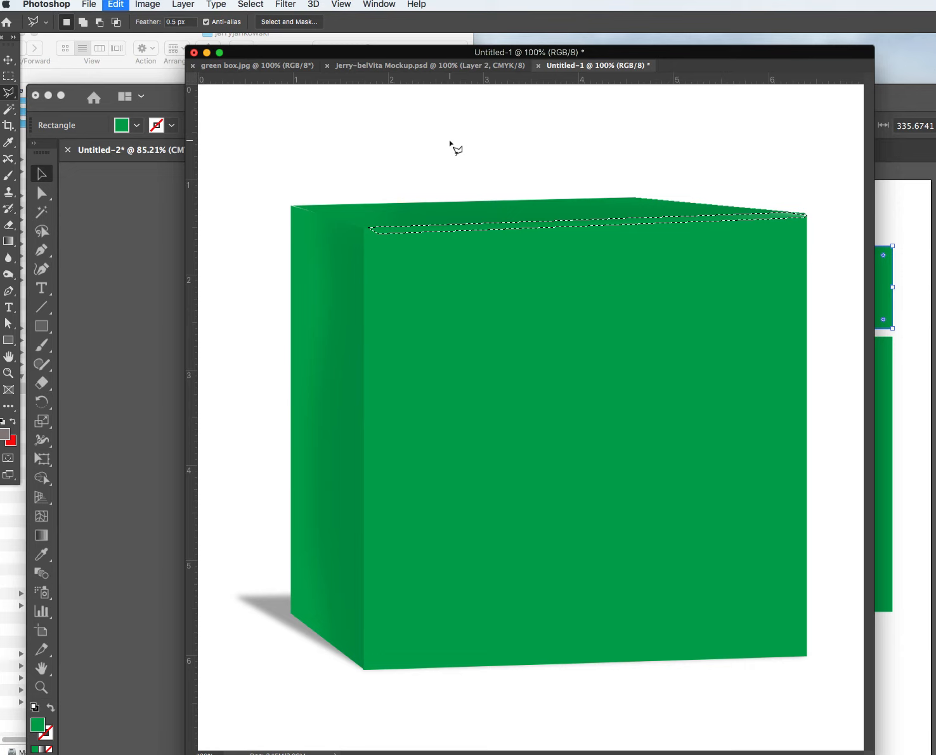
{"action": "key", "text": "super+z"}
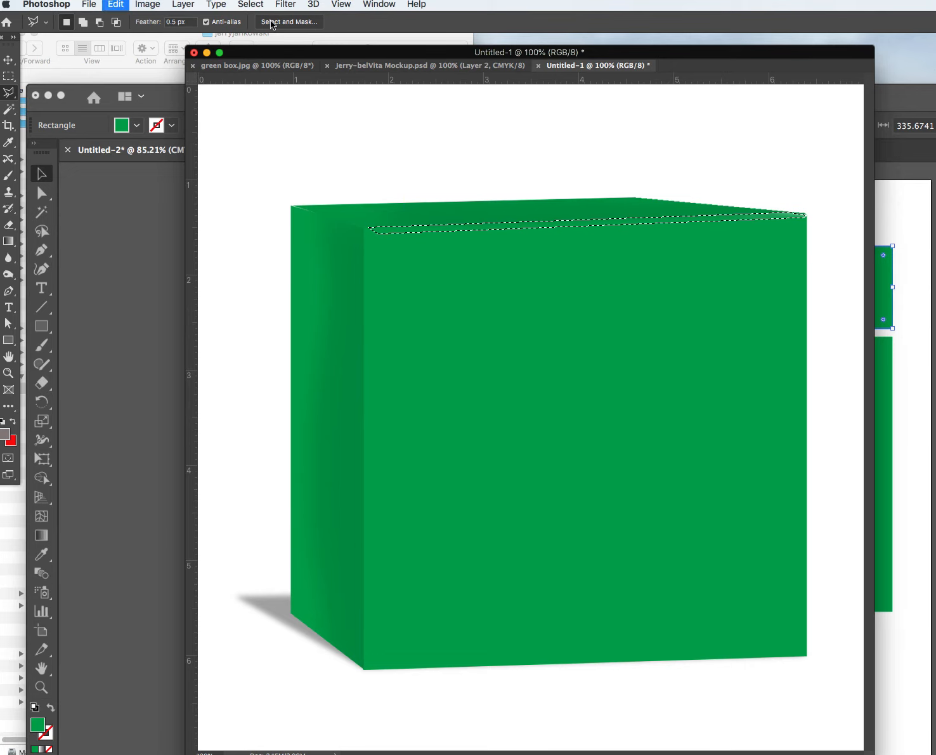
Apply a small-radius Gaussian Blur to the strip, then deselect it.
{"action": "left_click", "coordinate": [251, 5]}
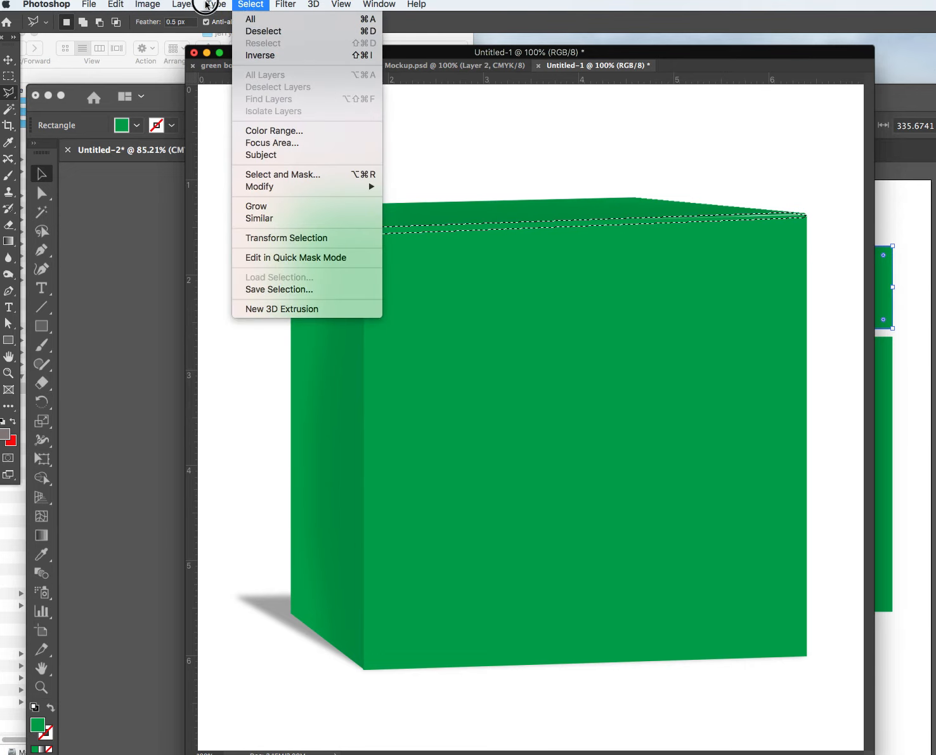
{"action": "left_click", "coordinate": [285, 4]}
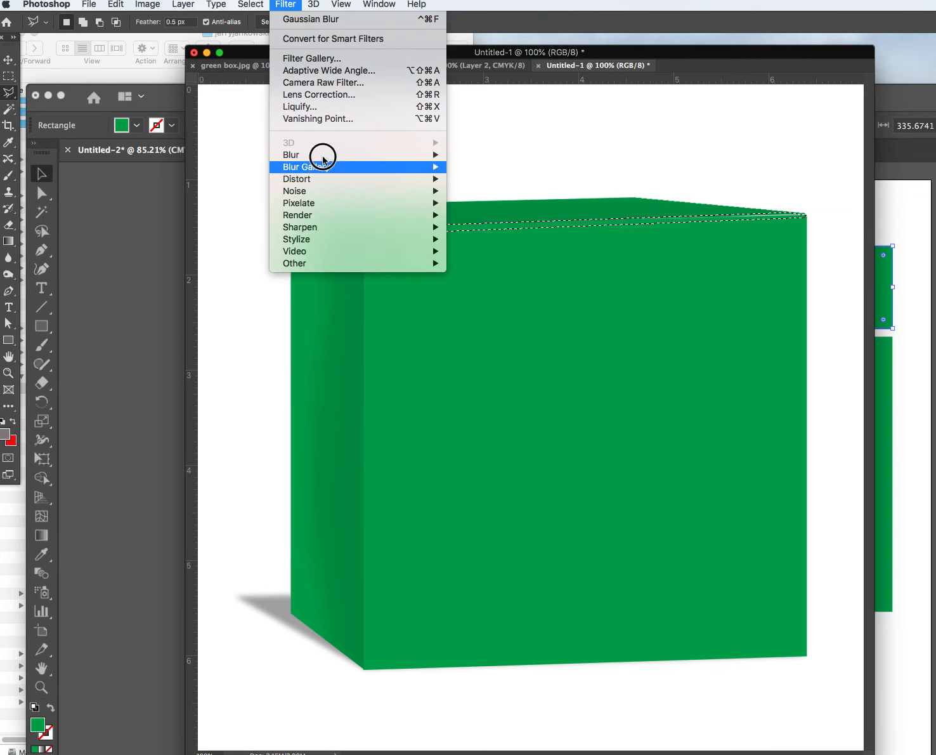
{"action": "mouse_move", "coordinate": [299, 155]}
{"action": "left_click", "coordinate": [508, 204]}
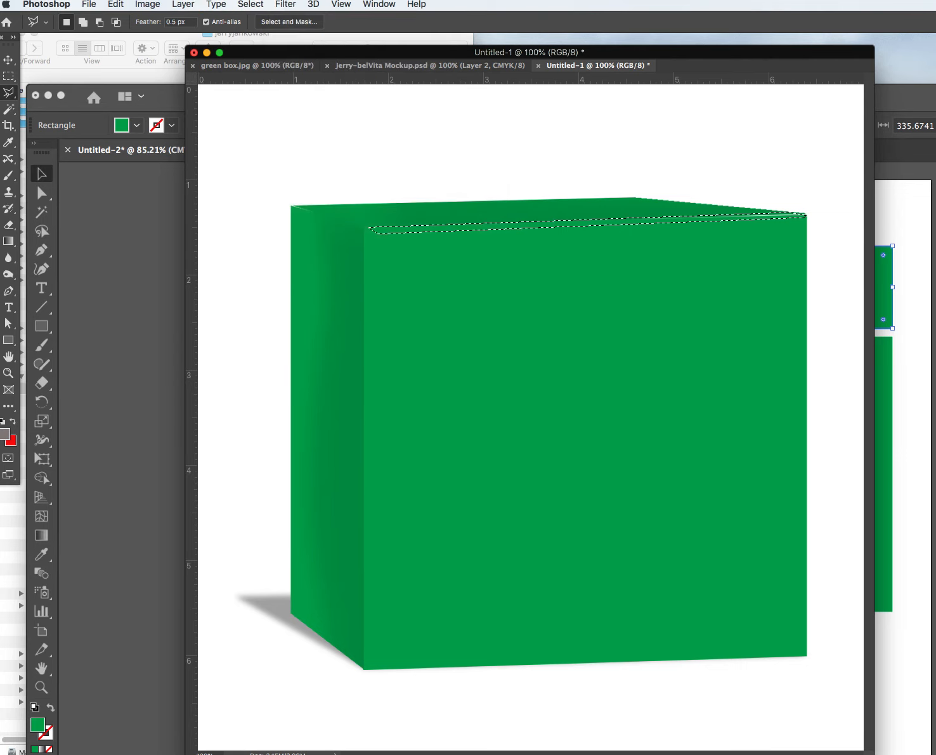
{"action": "left_click", "coordinate": [515, 311]}
{"action": "left_click_drag", "start_coordinate": [515, 311], "coordinate": [494, 311]}
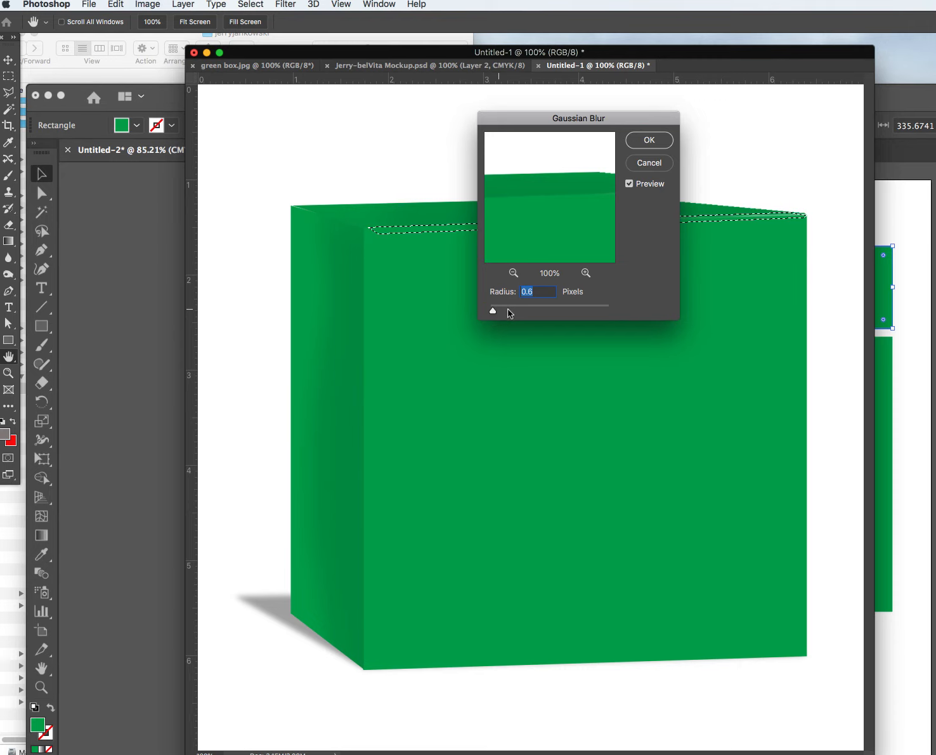
{"action": "left_click", "coordinate": [660, 141]}
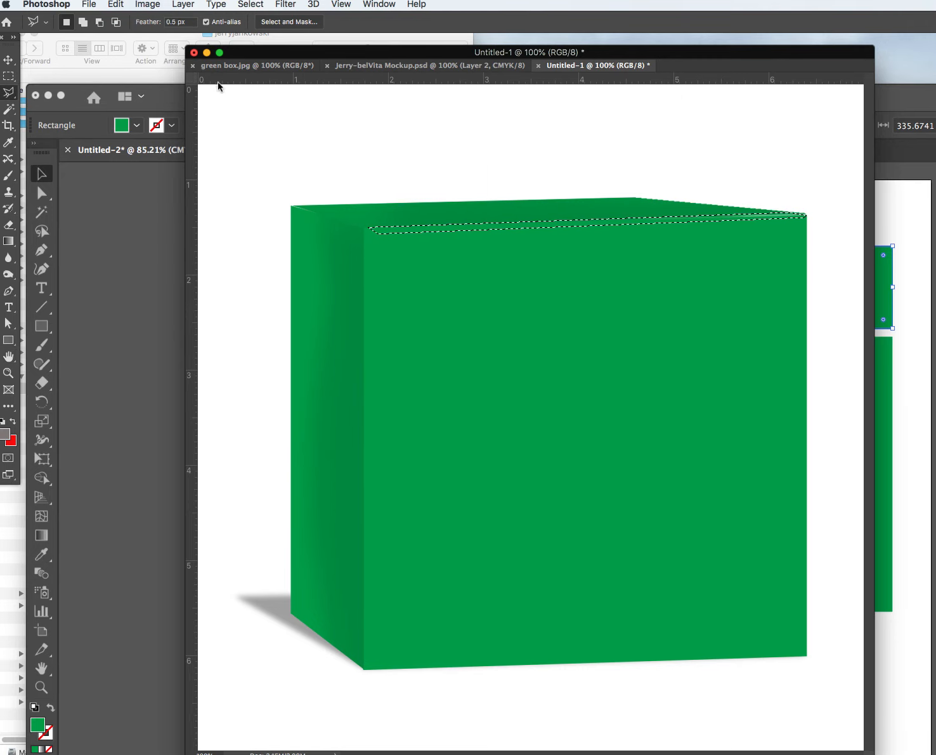
{"action": "left_click", "coordinate": [8, 60]}
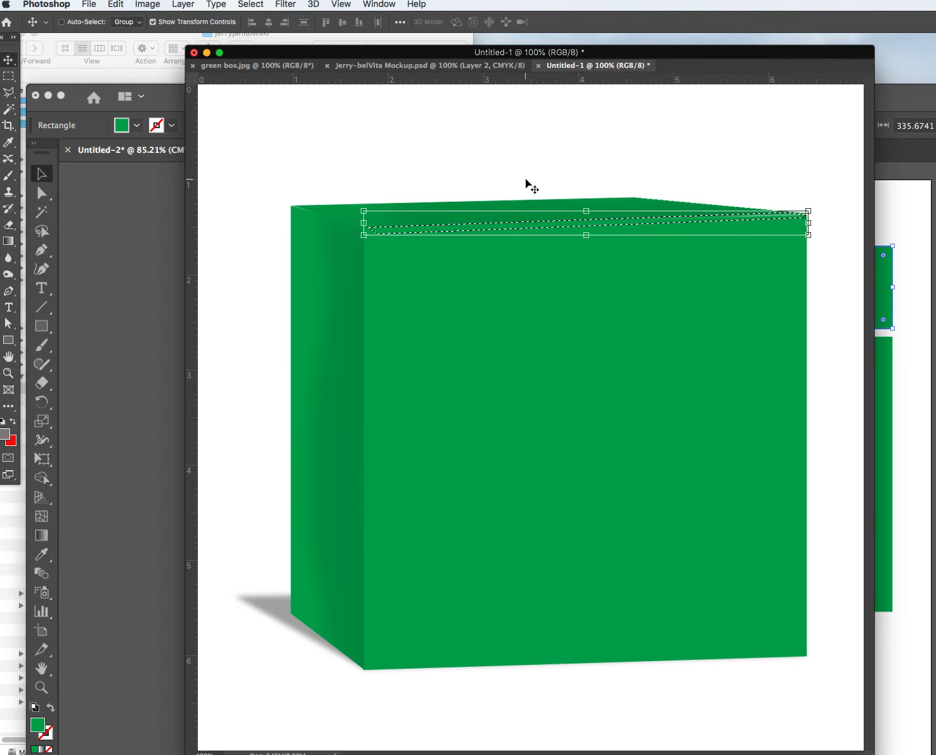
{"action": "key", "text": "super+d"}
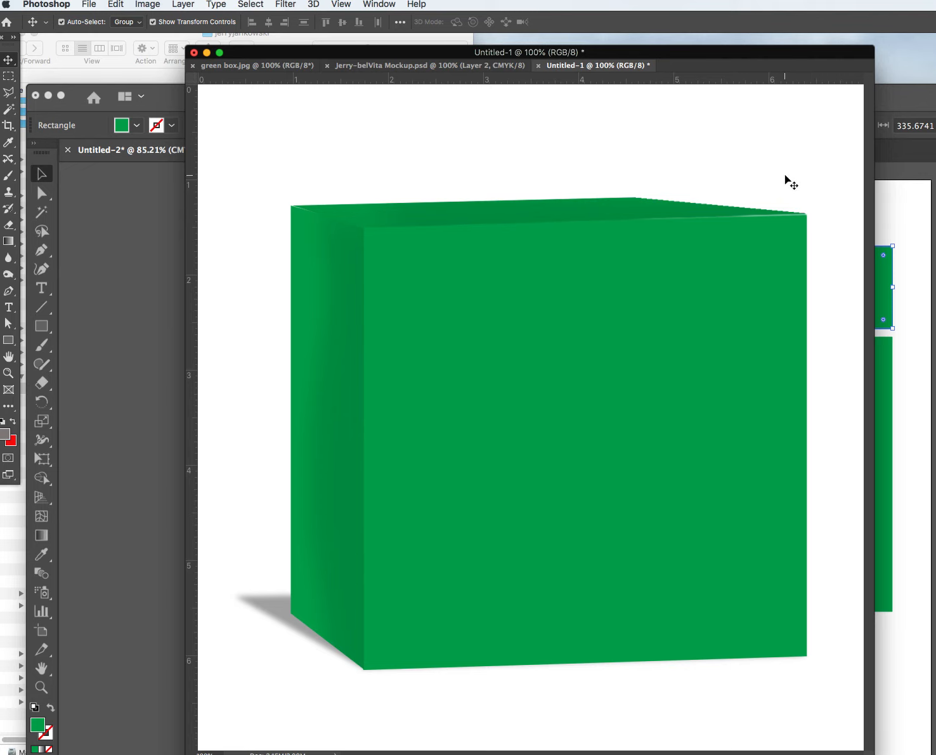
{"action": "left_click", "coordinate": [88, 4]}
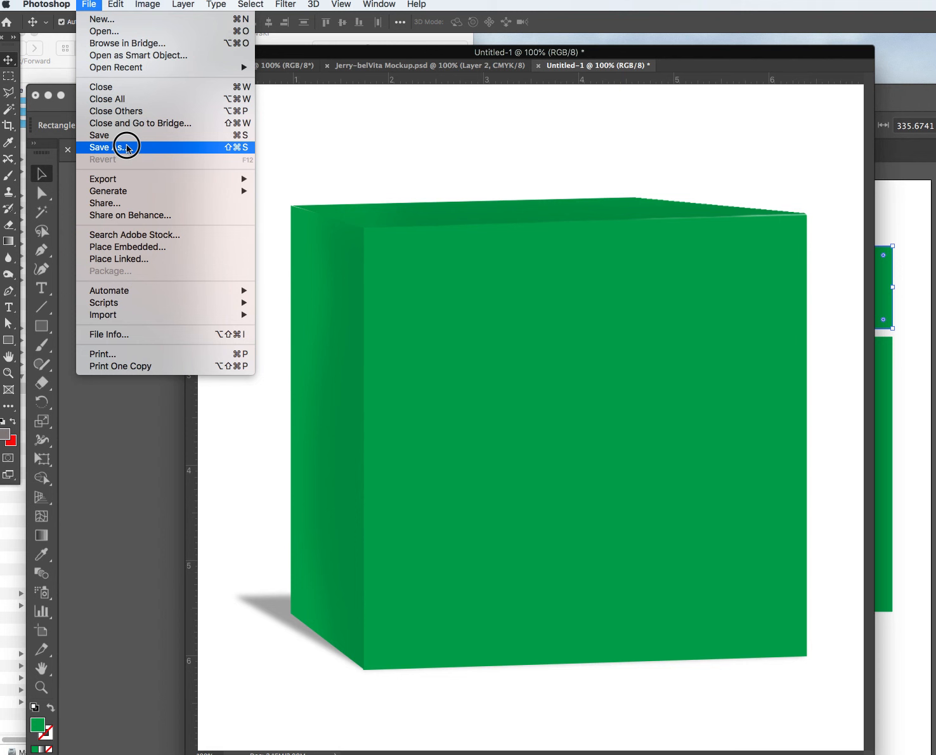
Save the image as the JPEG 'green box 3d.jpg' at Maximum quality 12.
{"action": "left_click", "coordinate": [127, 148]}
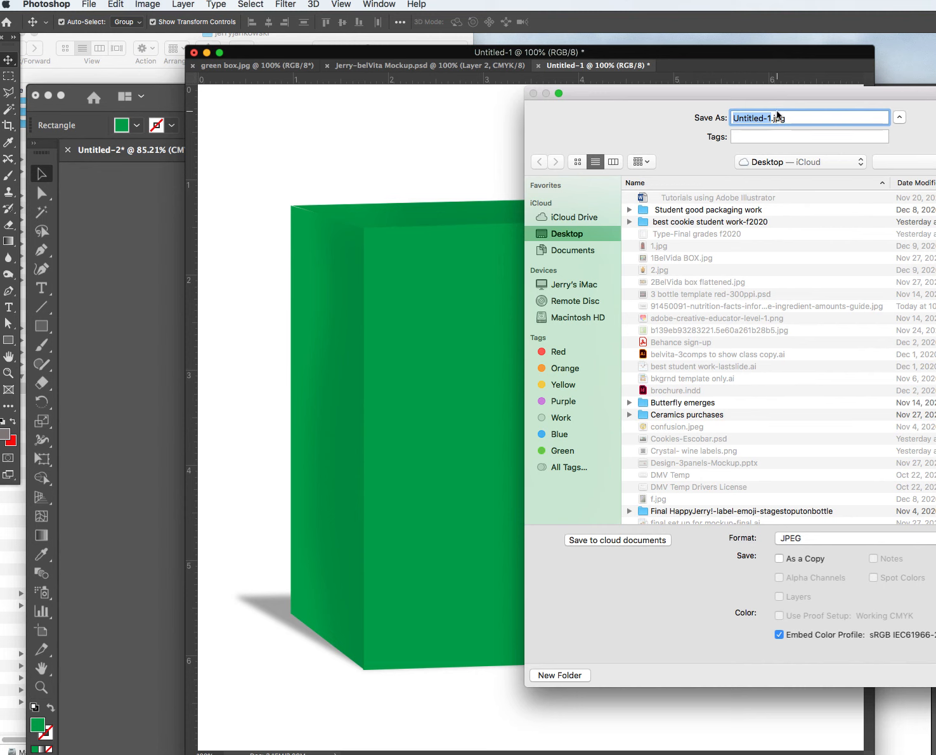
{"action": "type", "text": "green box 3d"}
{"action": "left_click_drag", "start_coordinate": [722, 90], "coordinate": [542, 74]}
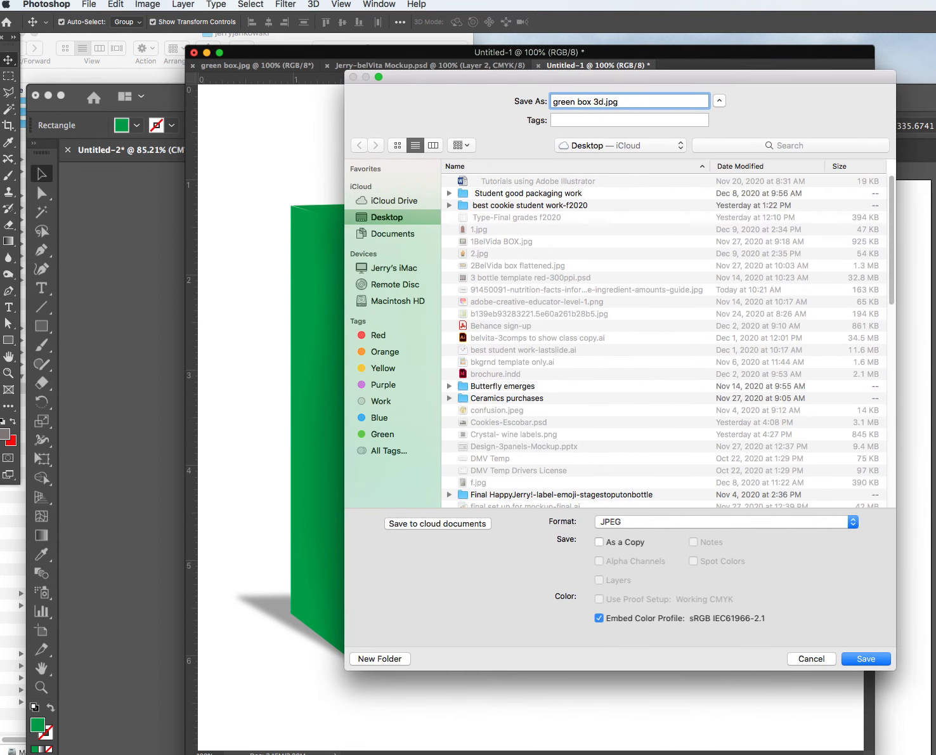
{"action": "left_click", "coordinate": [863, 660]}
{"action": "left_click", "coordinate": [866, 658]}
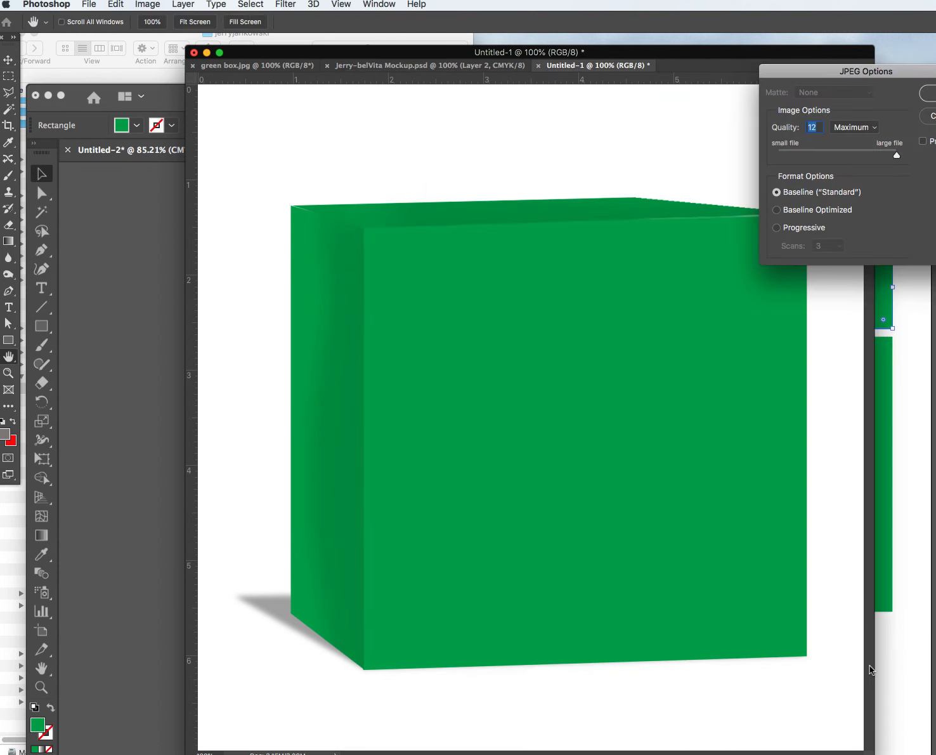
{"action": "left_click_drag", "start_coordinate": [819, 75], "coordinate": [693, 75]}
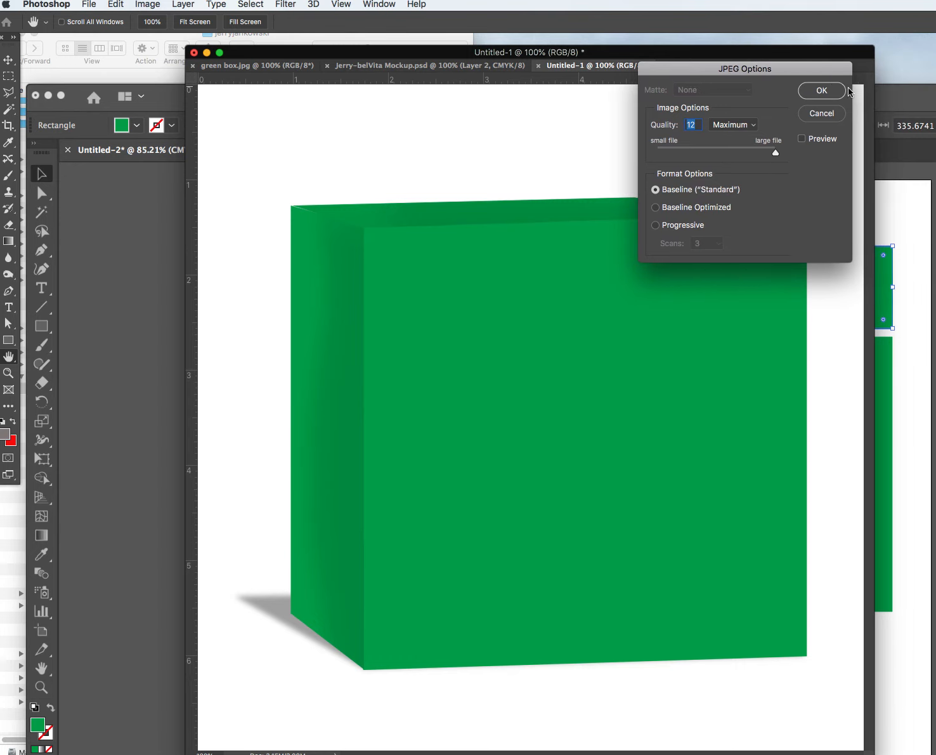
{"action": "left_click", "coordinate": [826, 96]}
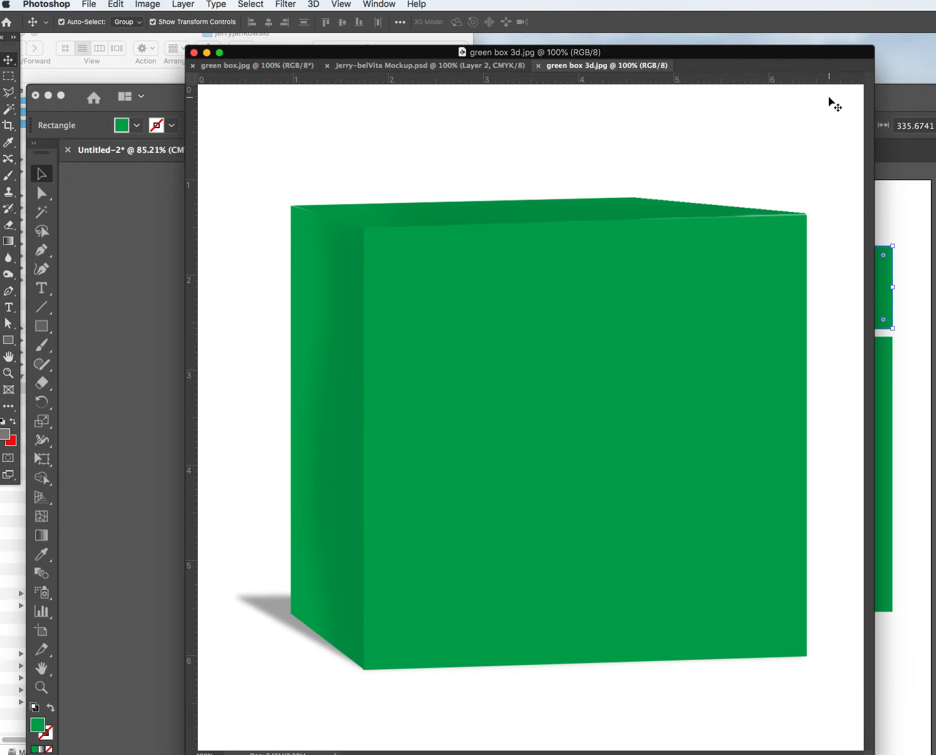
{"action": "left_click", "coordinate": [86, 5]}
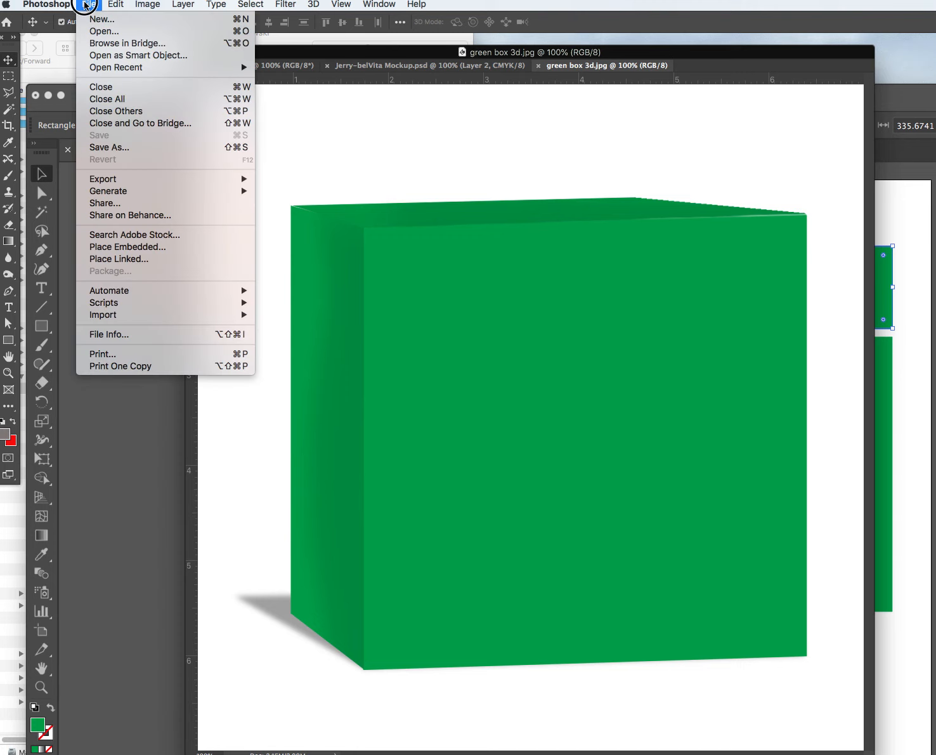
Choose Force Quit… from the Apple menu to list running apps, including Adobe Photoshop 2020.
{"action": "left_click", "coordinate": [5, 4]}
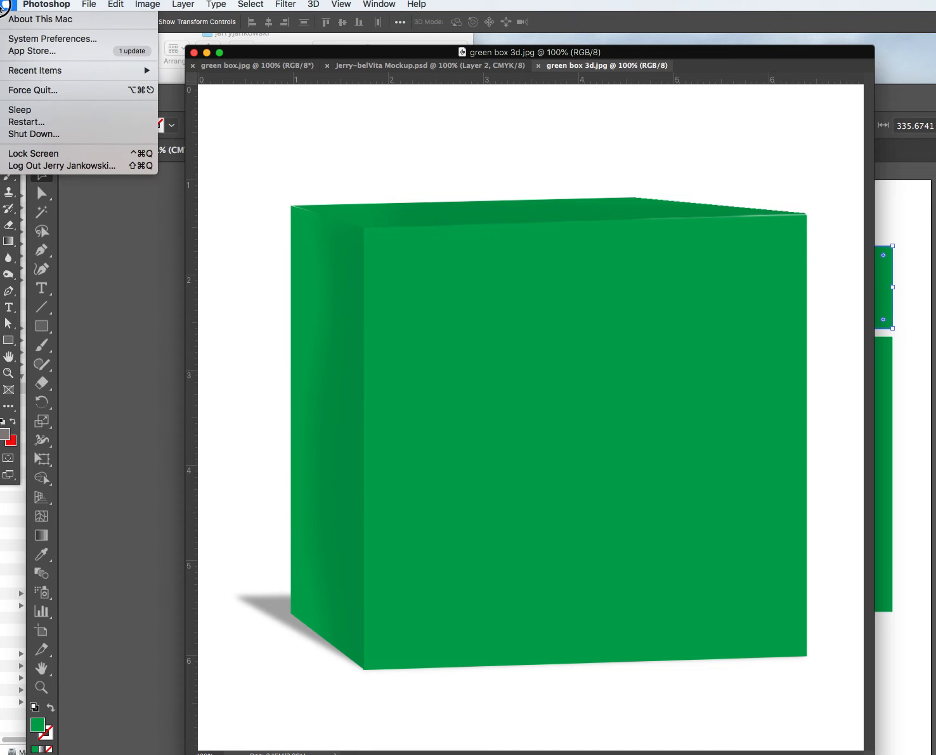
{"action": "left_click", "coordinate": [29, 90]}
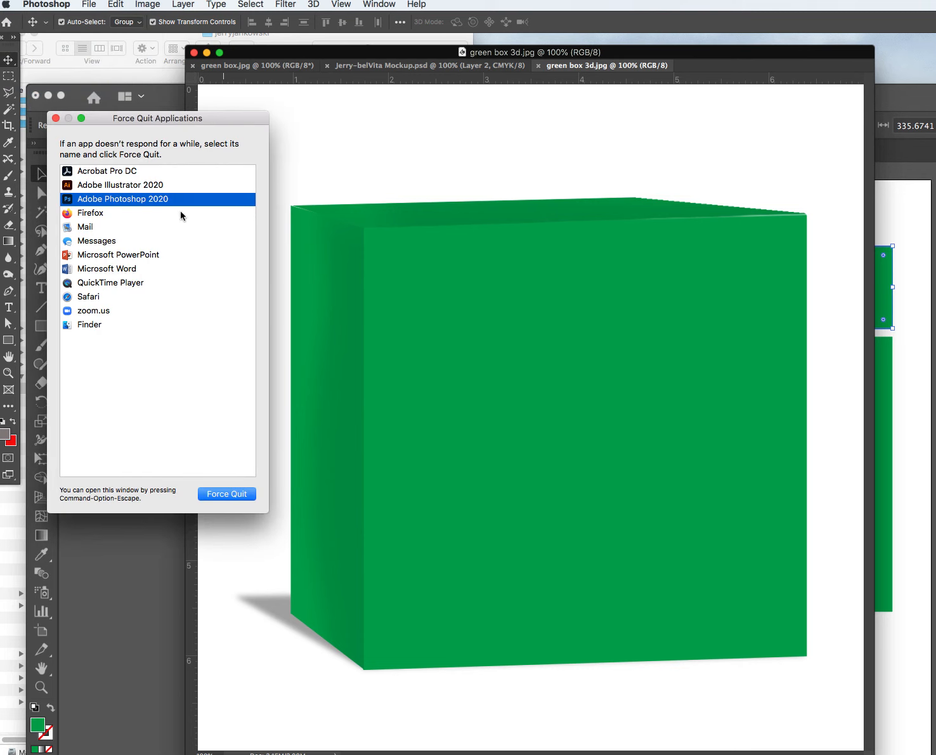